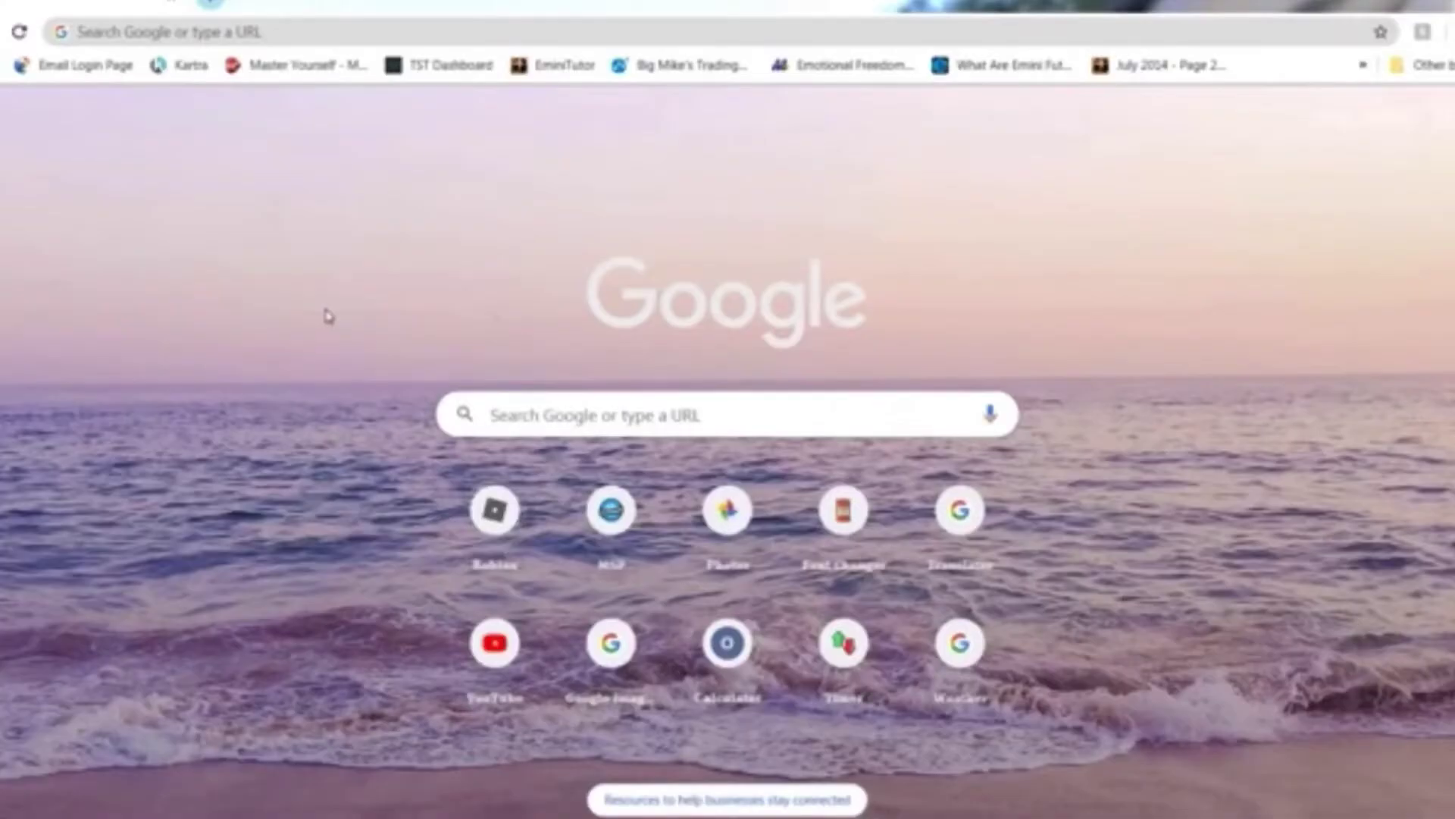
Step: Open the Roblox website from the shortcut tile on Chrome's new tab page
left_click(490, 523)
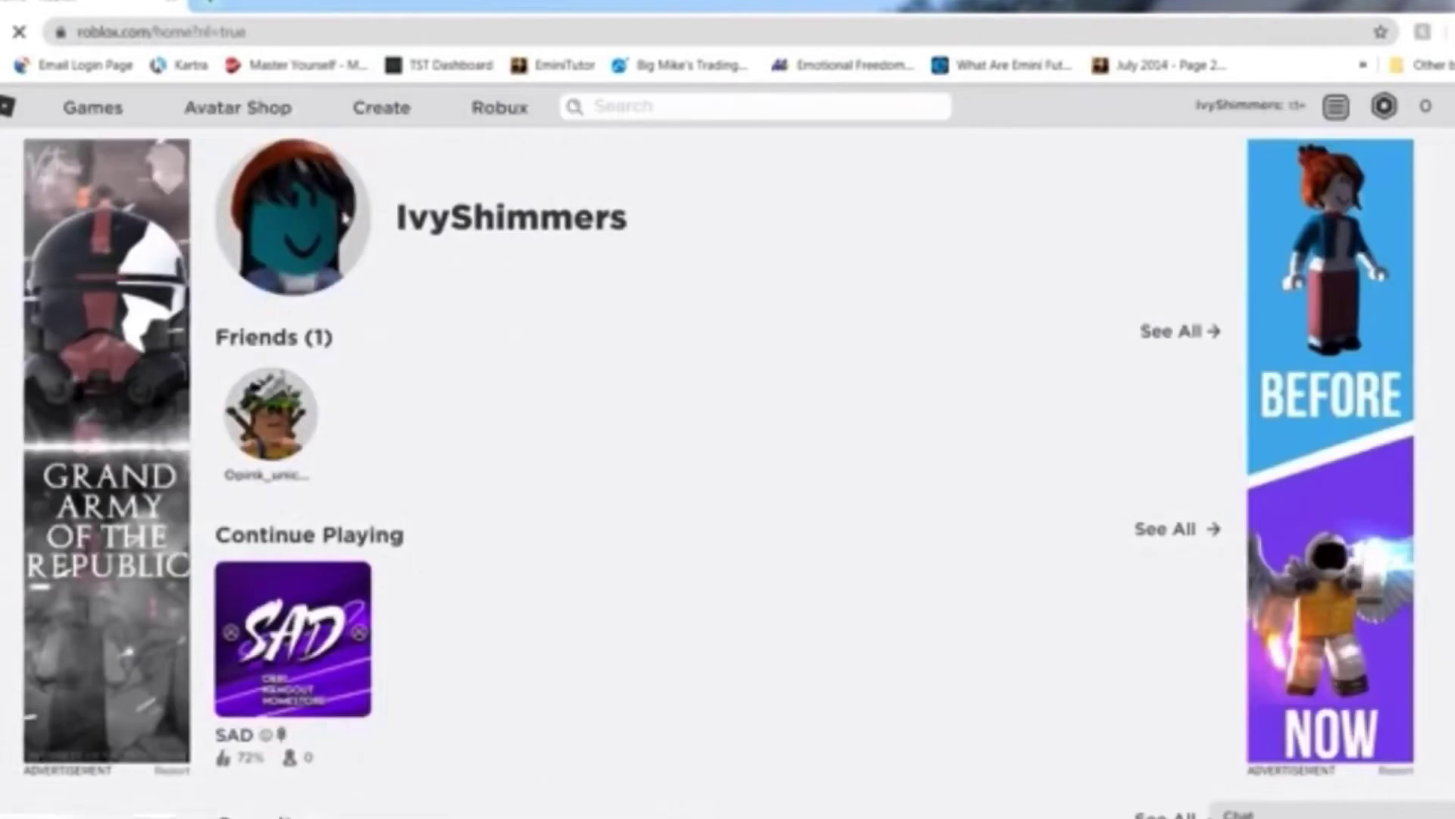
Step: Go from the profile into the Avatar Editor and show Body > Skin Tone colours
left_click(258, 258)
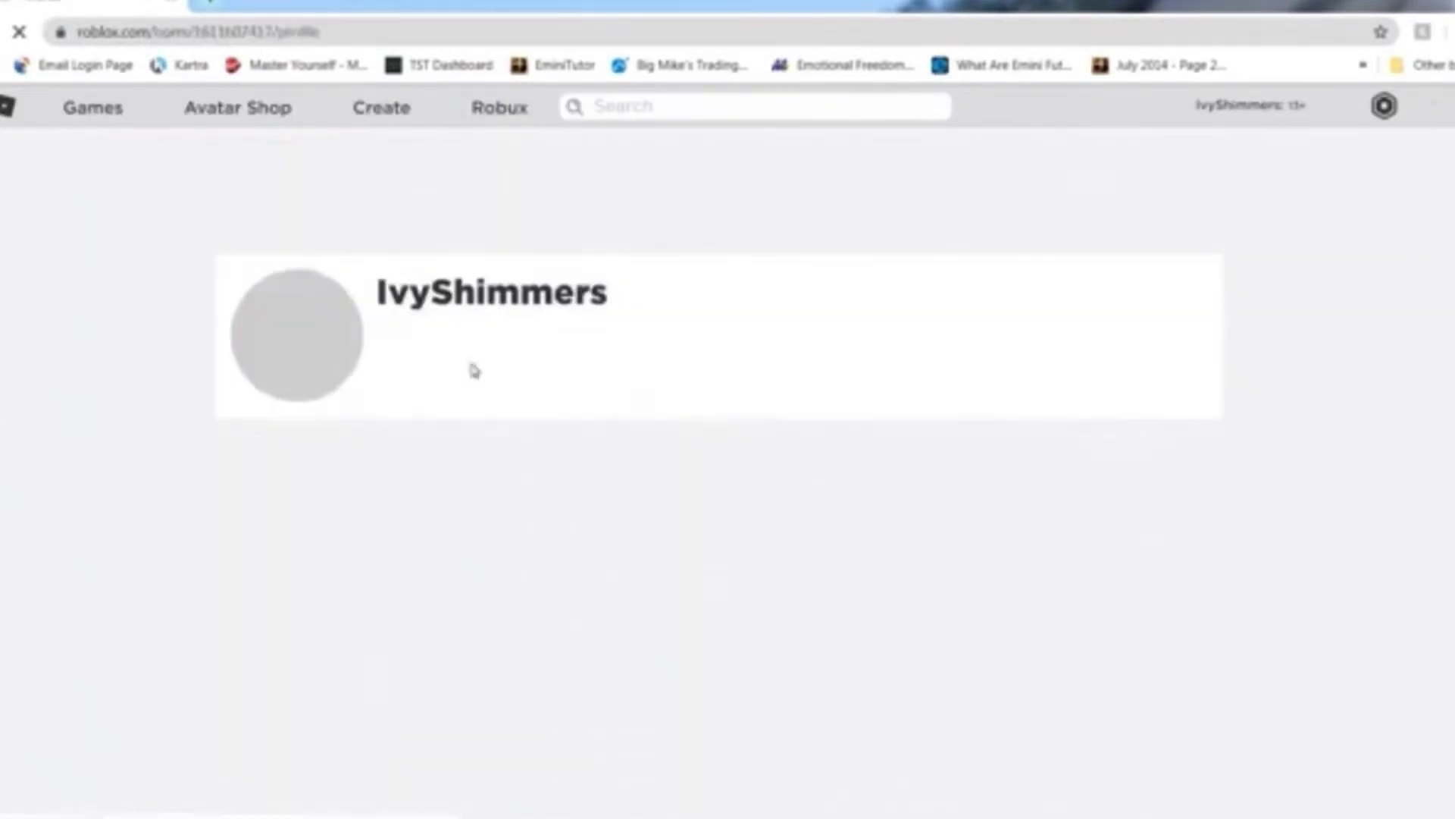
scroll(682, 529, "down", 3)
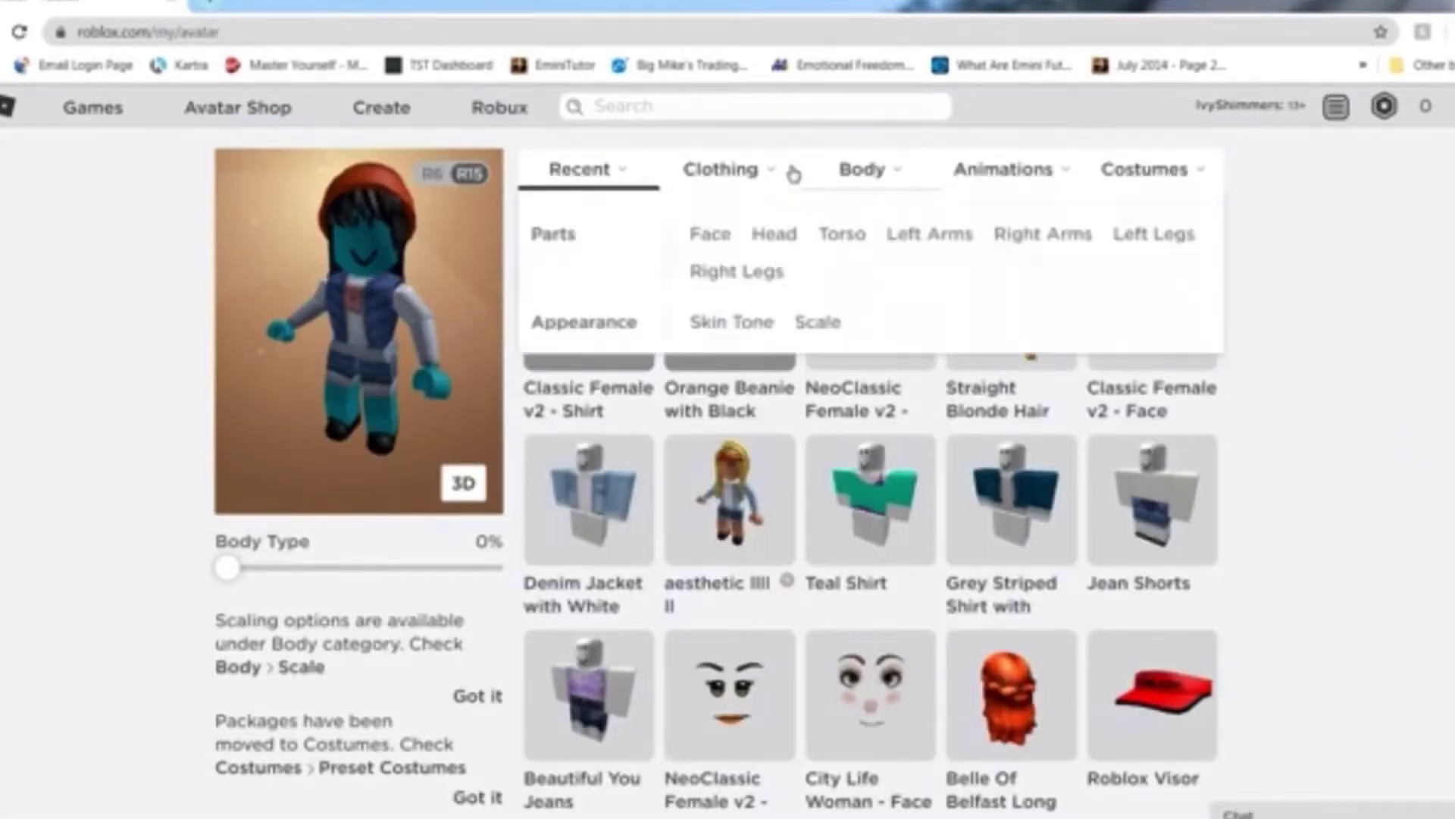
left_click(723, 169)
left_click(853, 172)
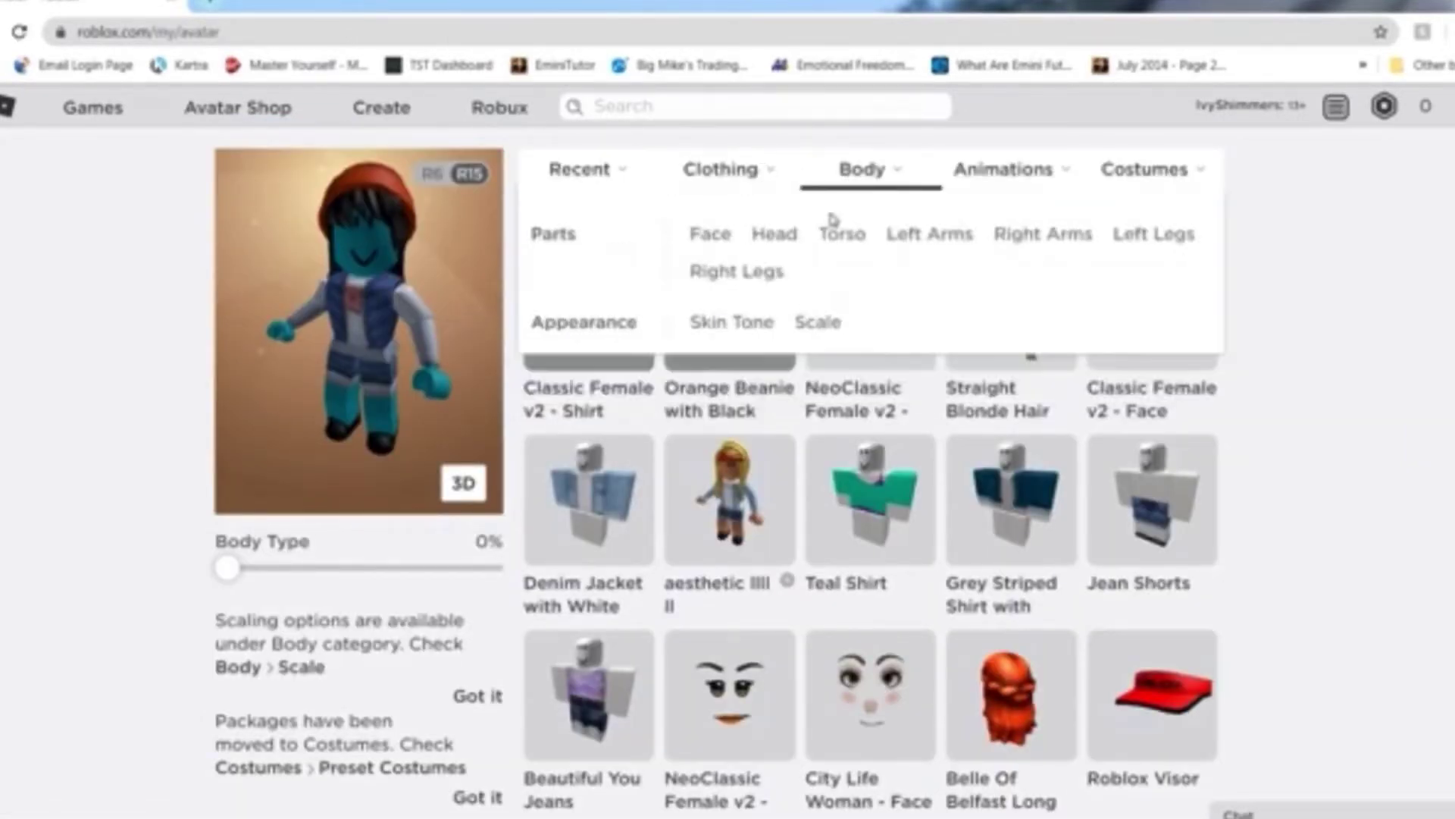
left_click(756, 326)
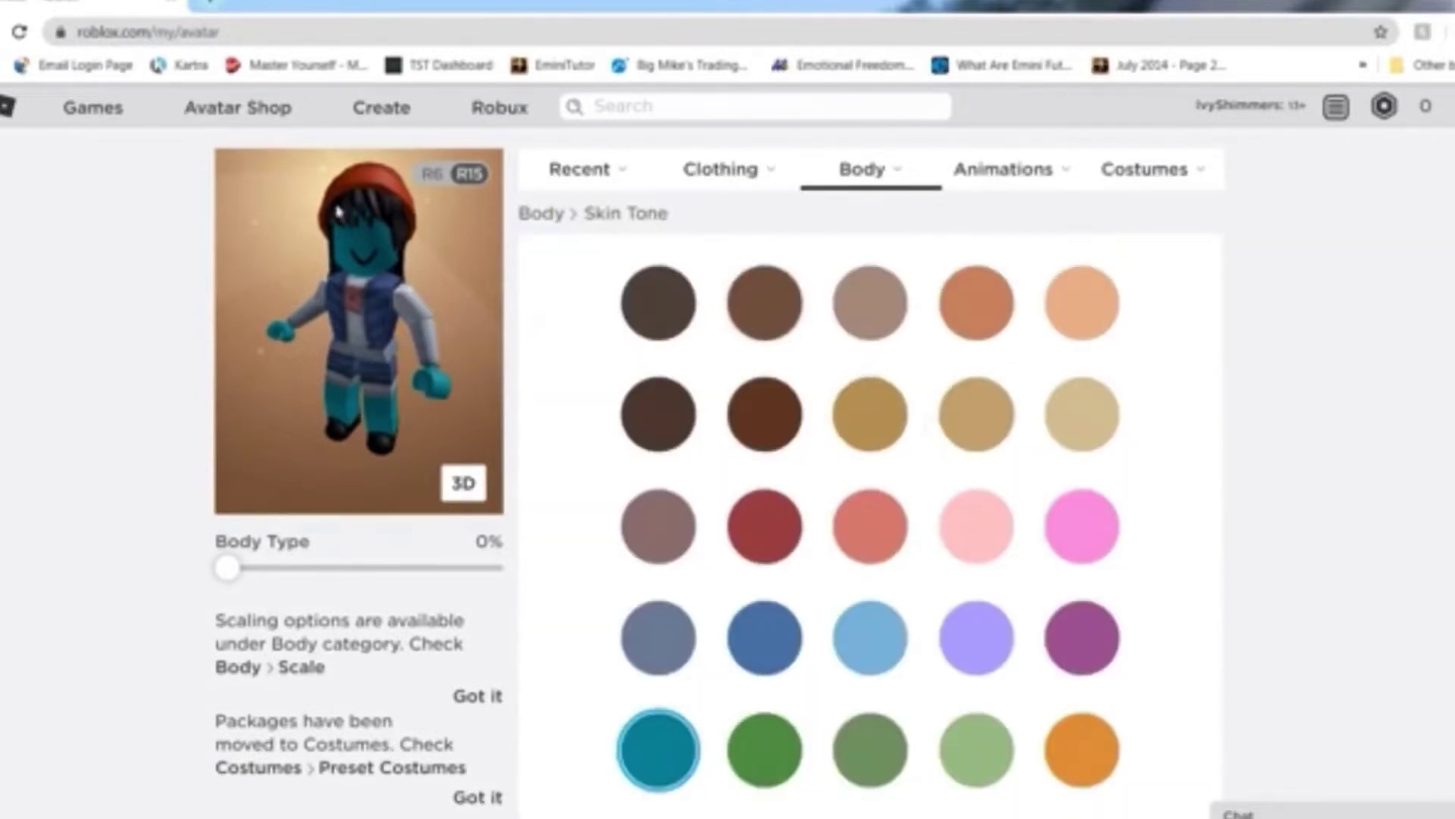
Step: Scroll down the Avatar Editor's skin tone and costume options
scroll(985, 364, "down", 1)
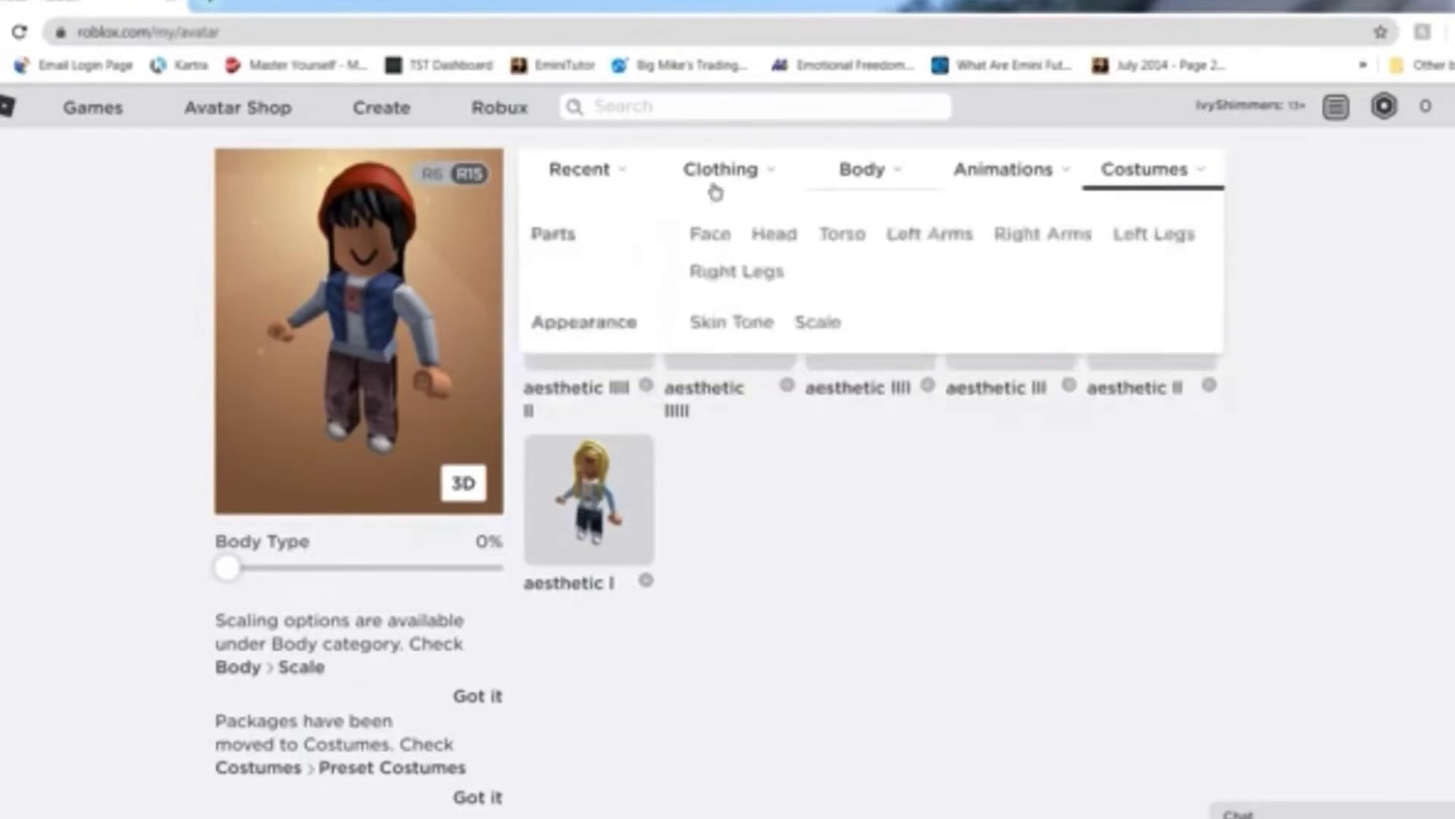
Step: Show all recently used items under Recent, then go to the Avatar Shop catalog
mouse_move(615, 187)
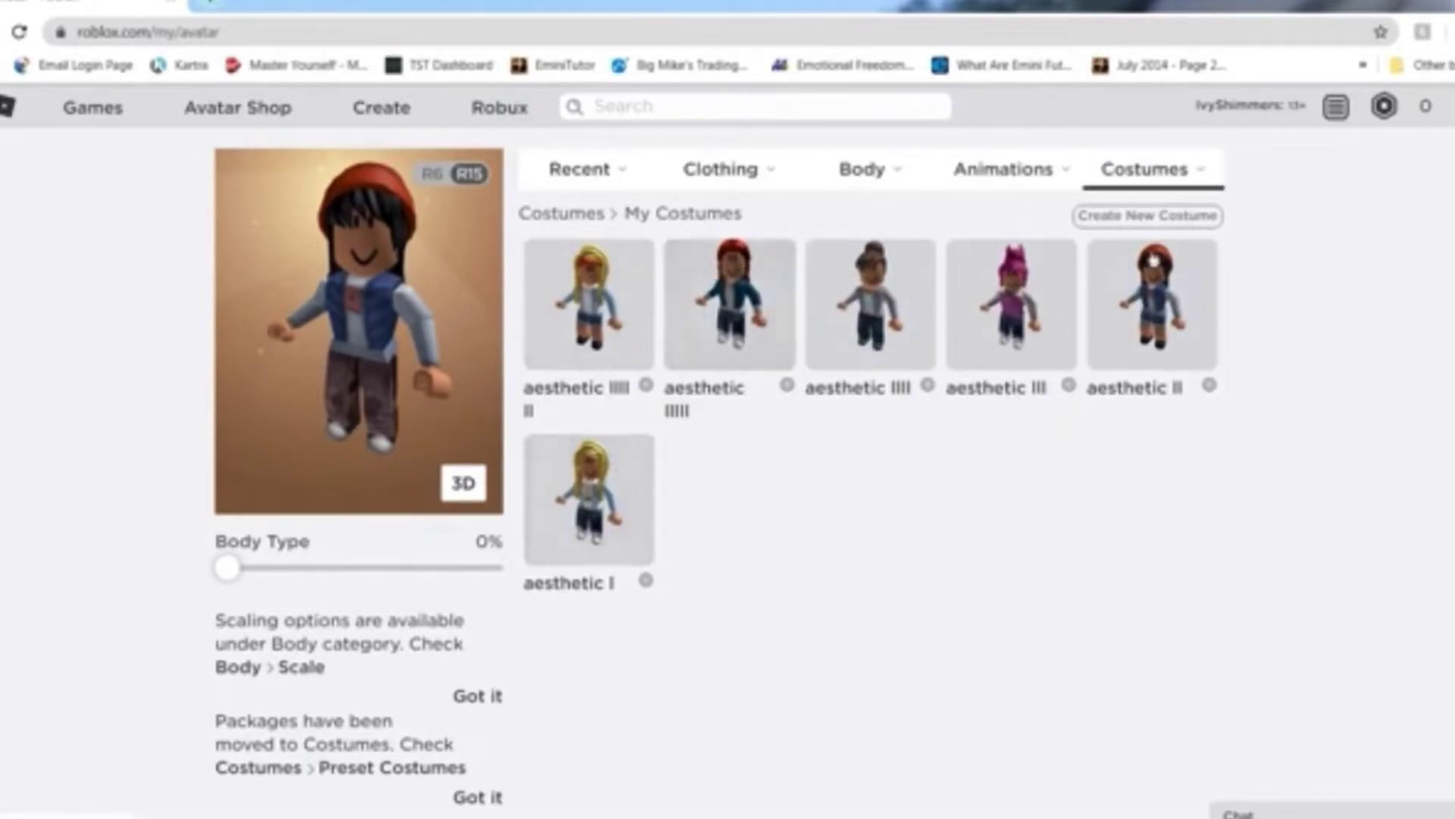
left_click(547, 227)
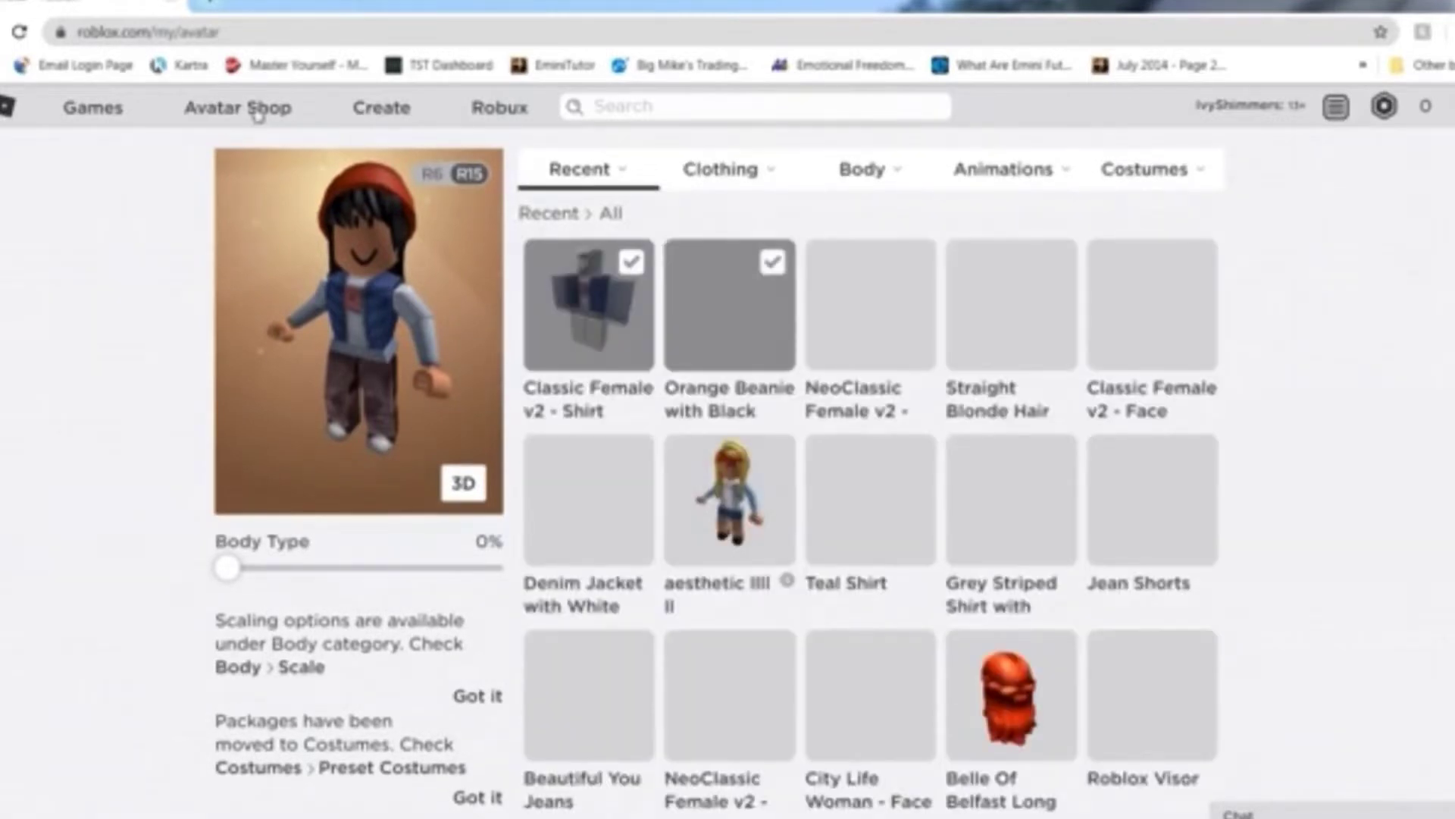
left_click(265, 112)
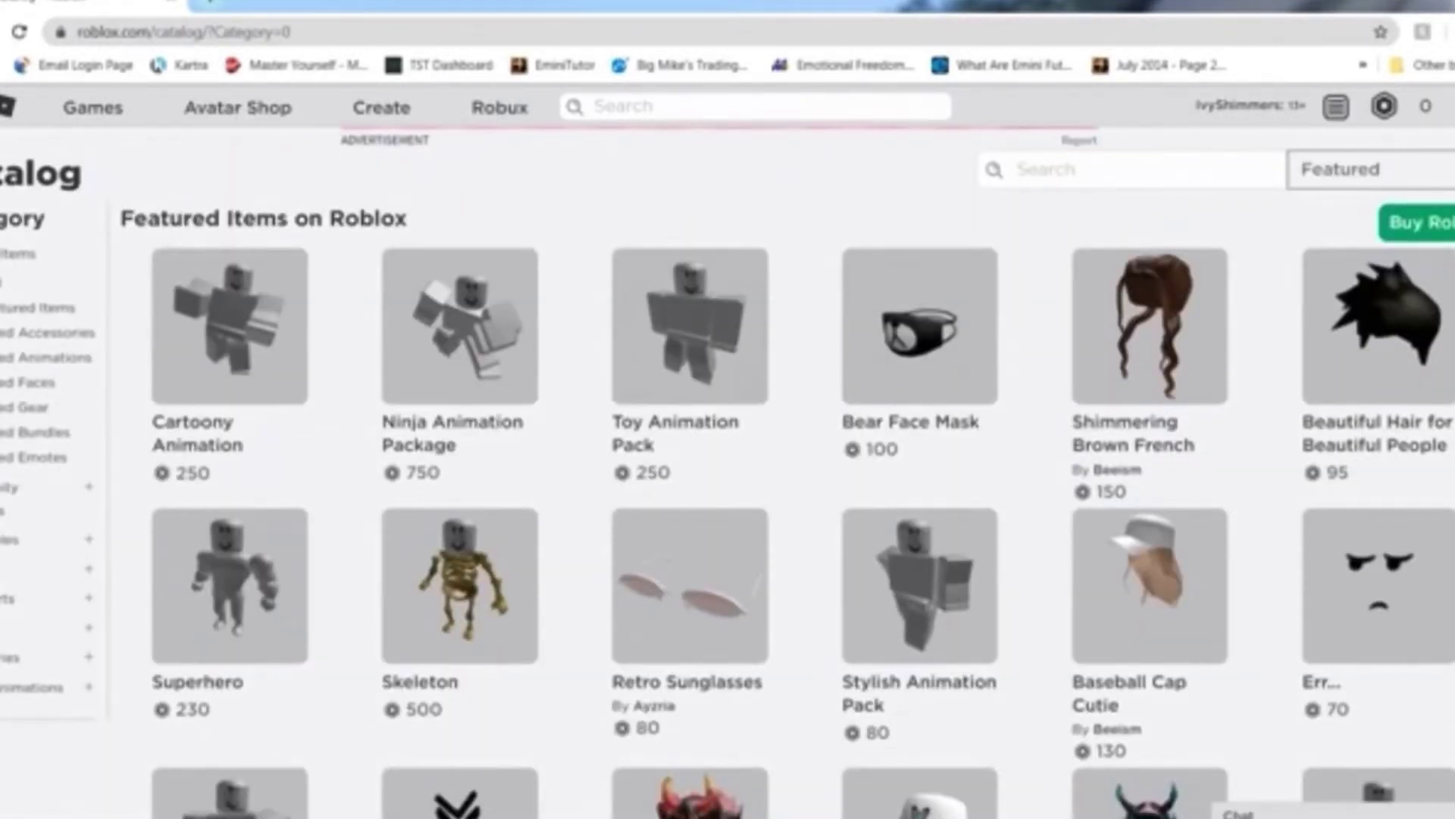
Step: Filter the catalog to Bundles and bring up the sort choices for the grid
left_click(3, 598)
scroll(4, 598, "down", 1)
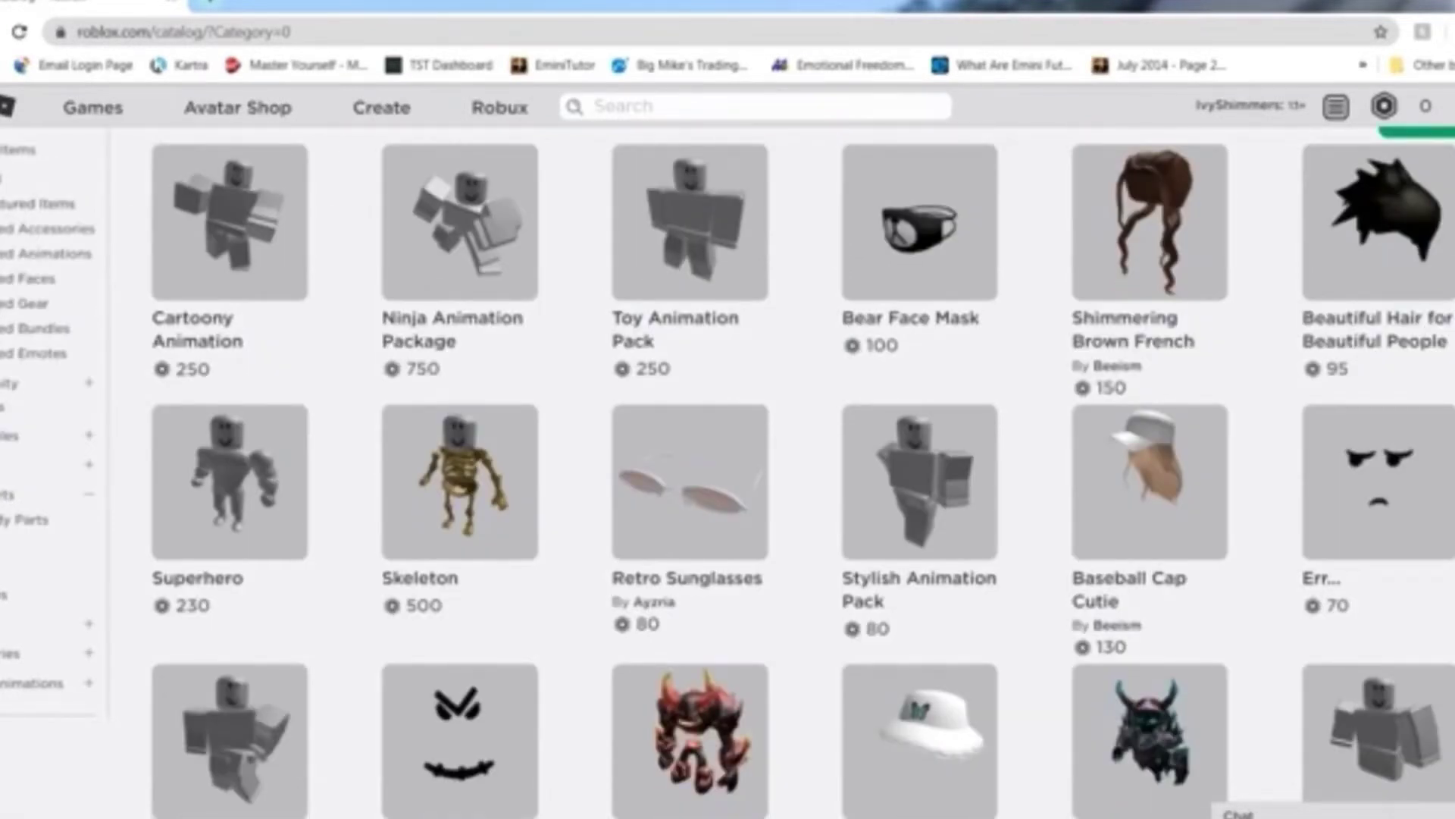
left_click(4, 338)
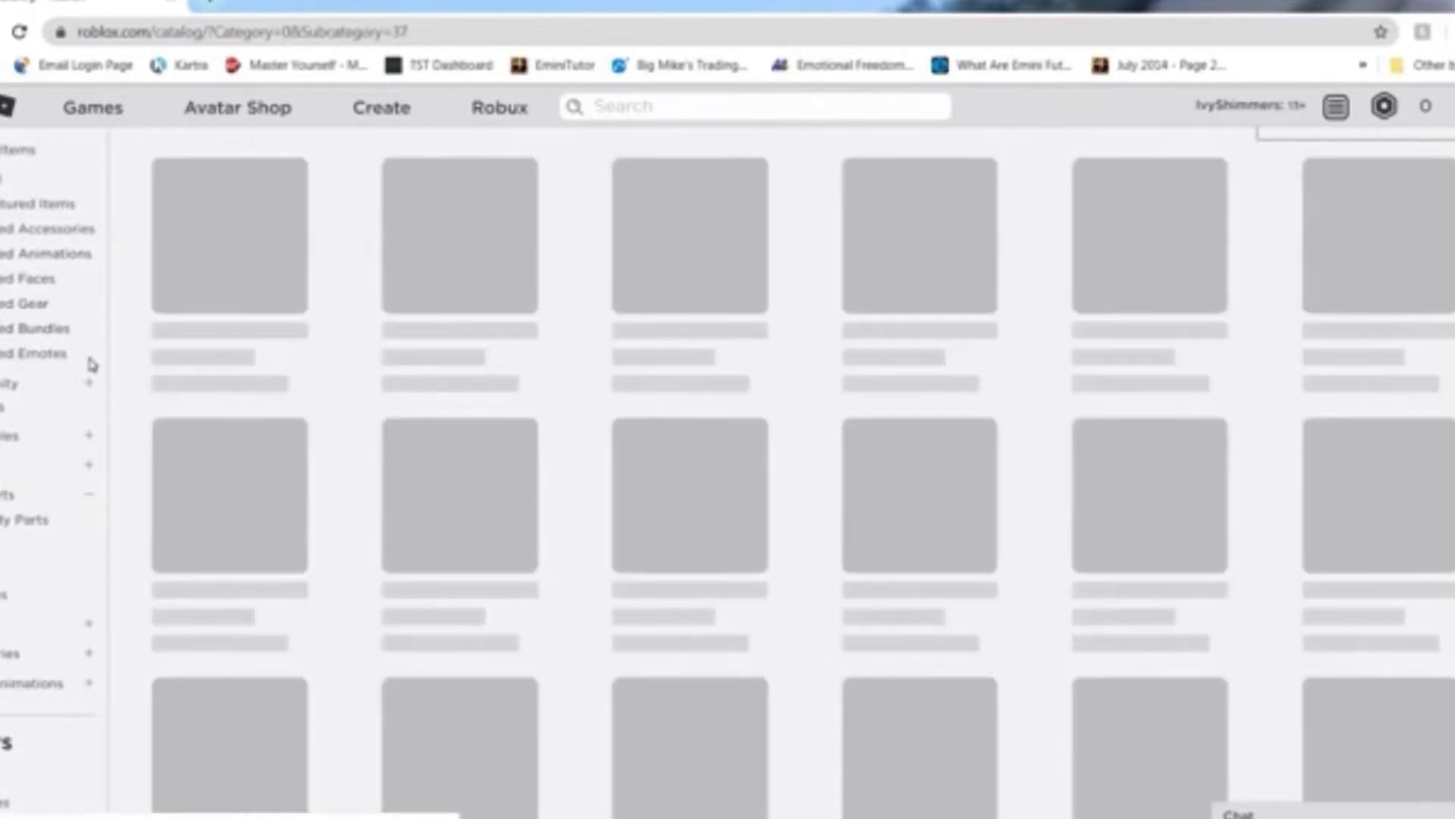
scroll(978, 472, "down", 2)
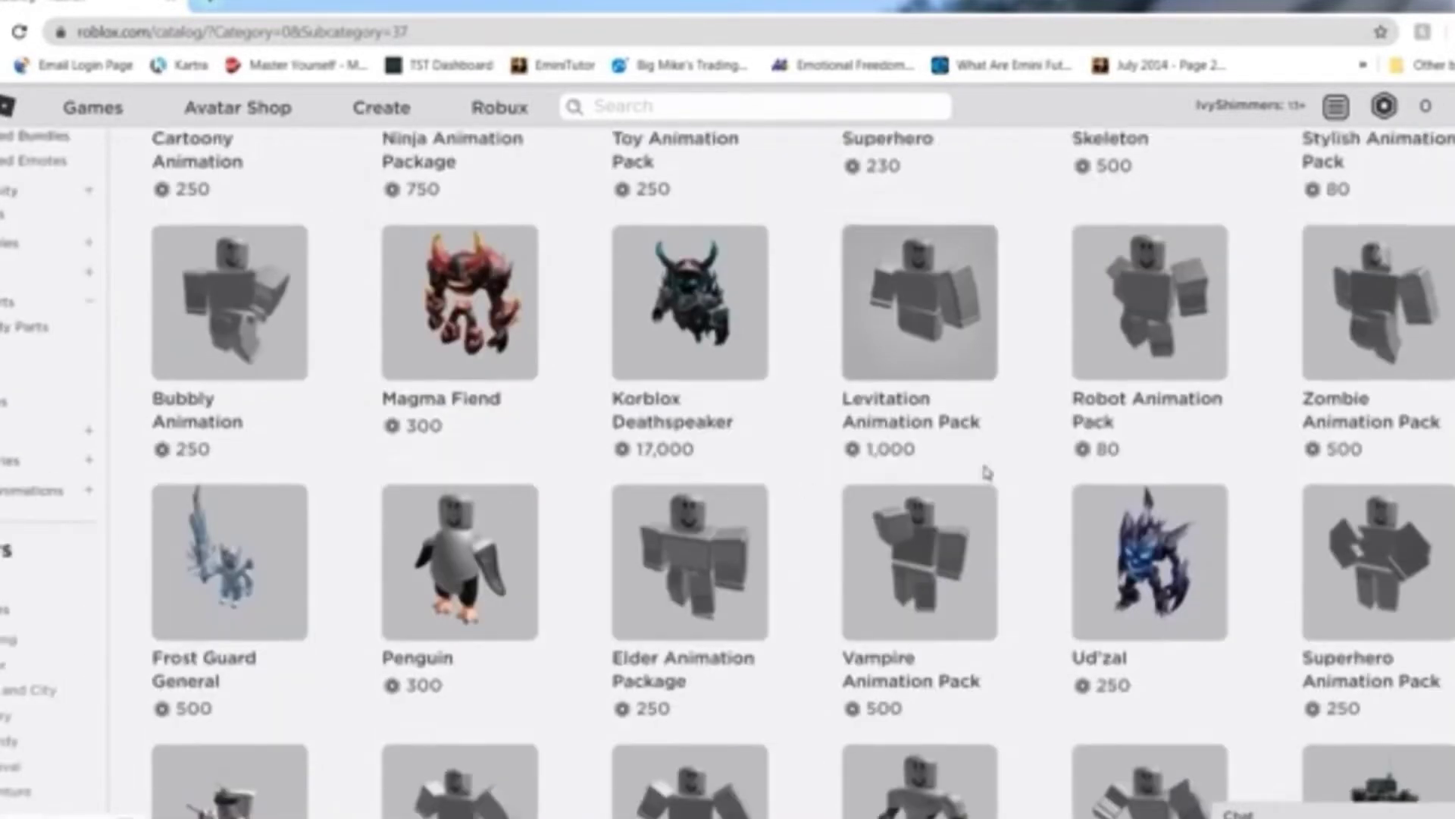
scroll(985, 471, "up", 4)
left_click(1411, 329)
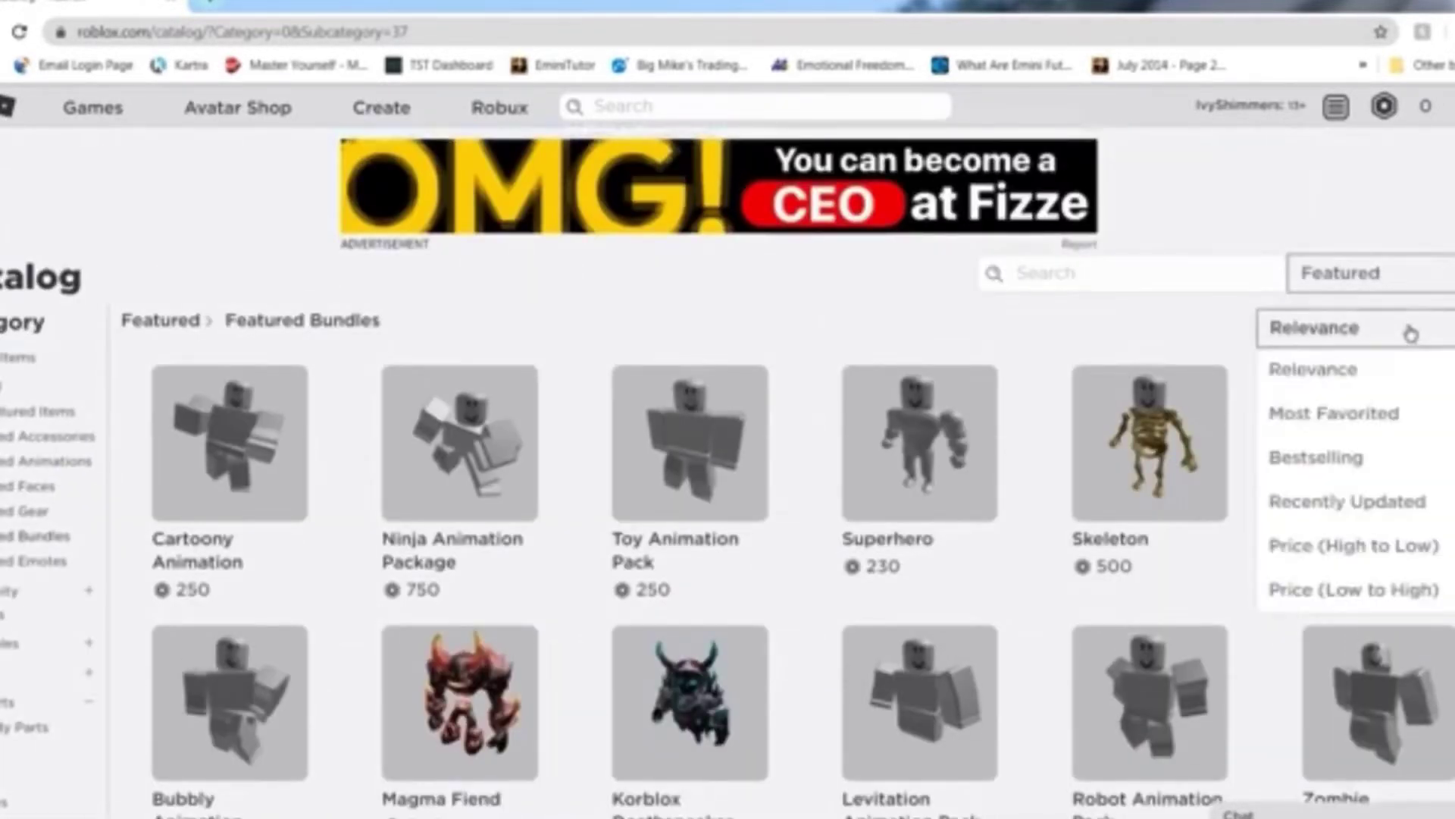
Step: Sort bundles by Price (Low to High) and open the free Woman bundle
left_click(1363, 593)
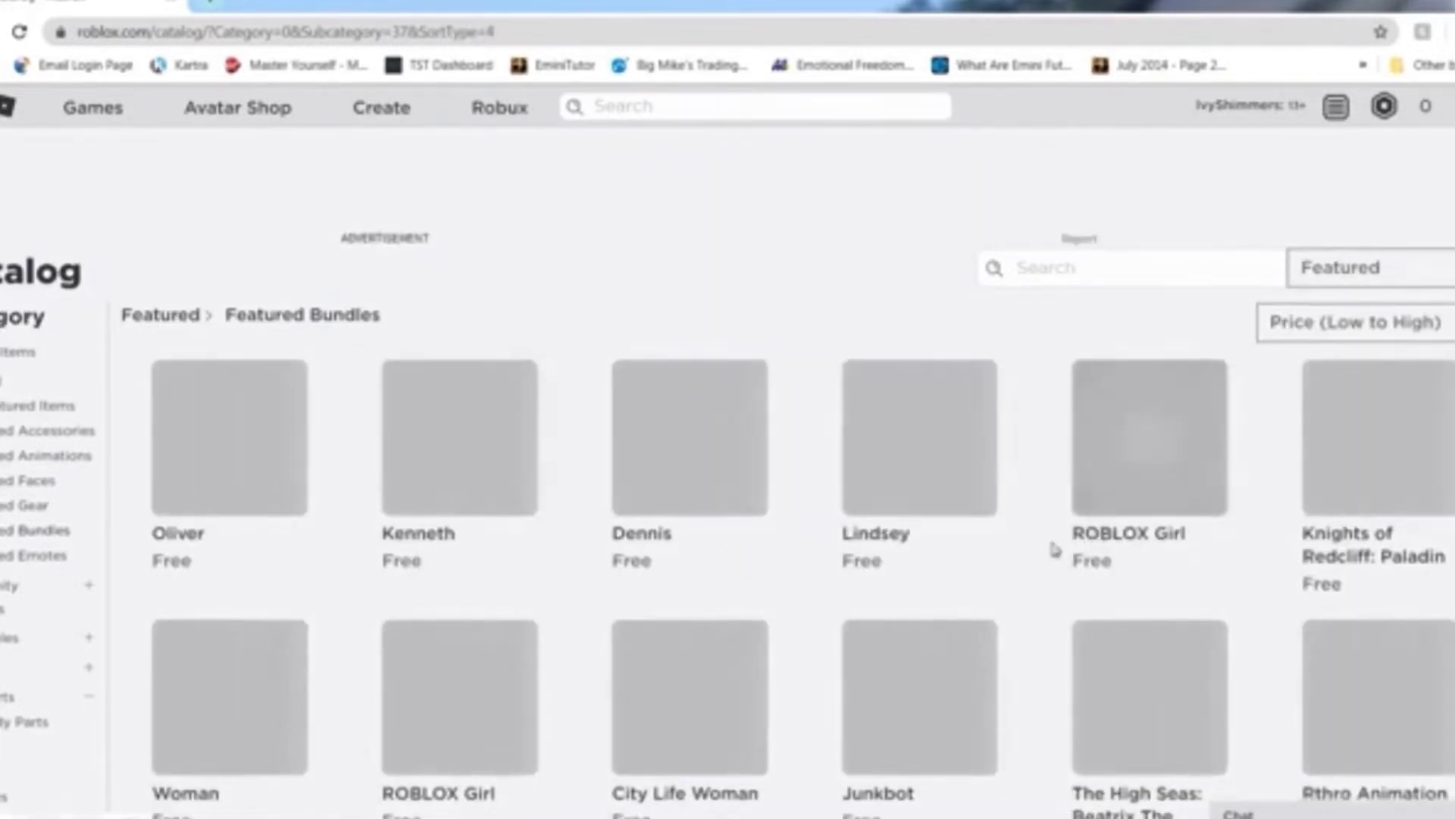
scroll(915, 287, "down", 1)
scroll(1245, 459, "down", 1)
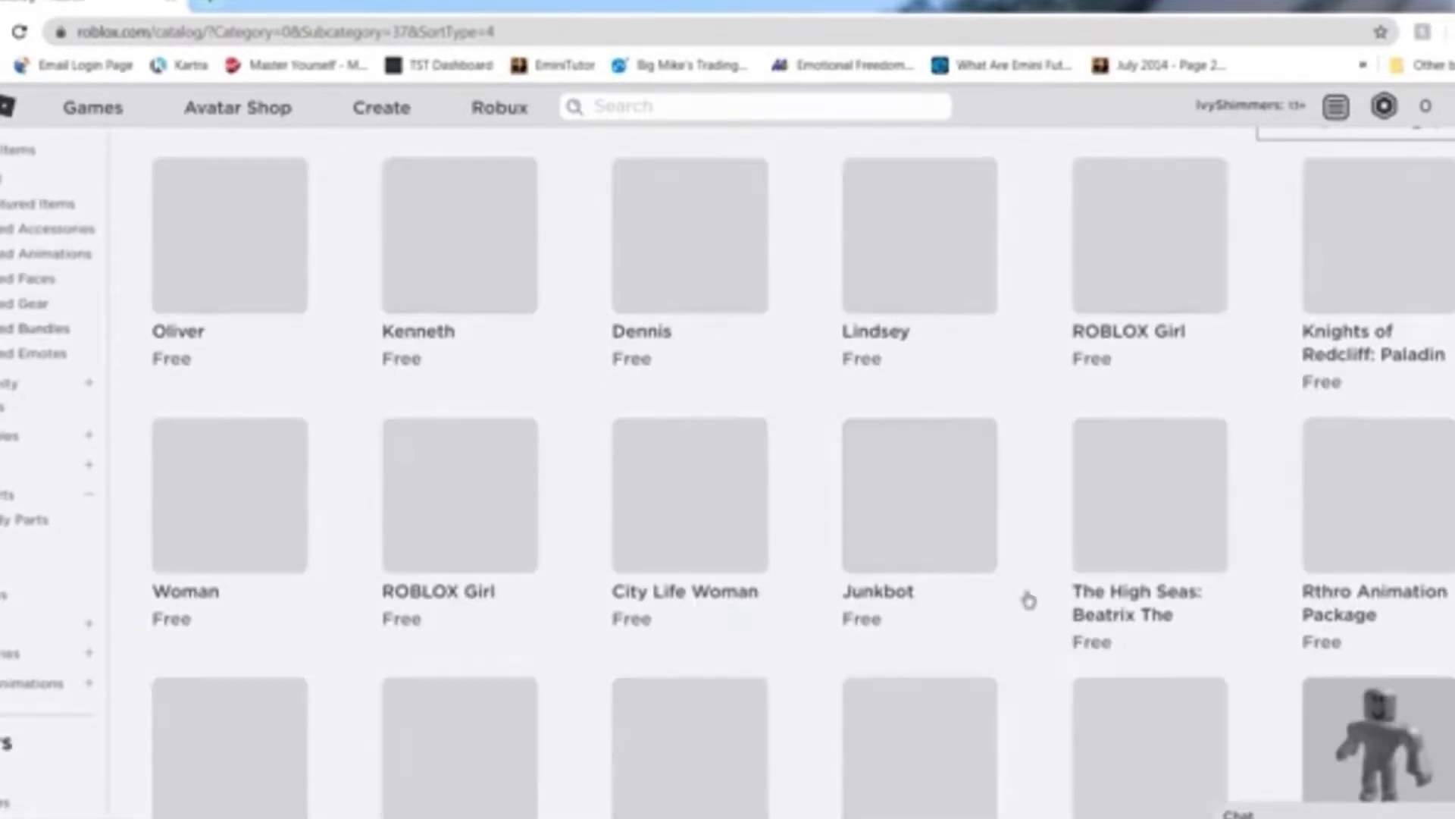
scroll(540, 402, "down", 1)
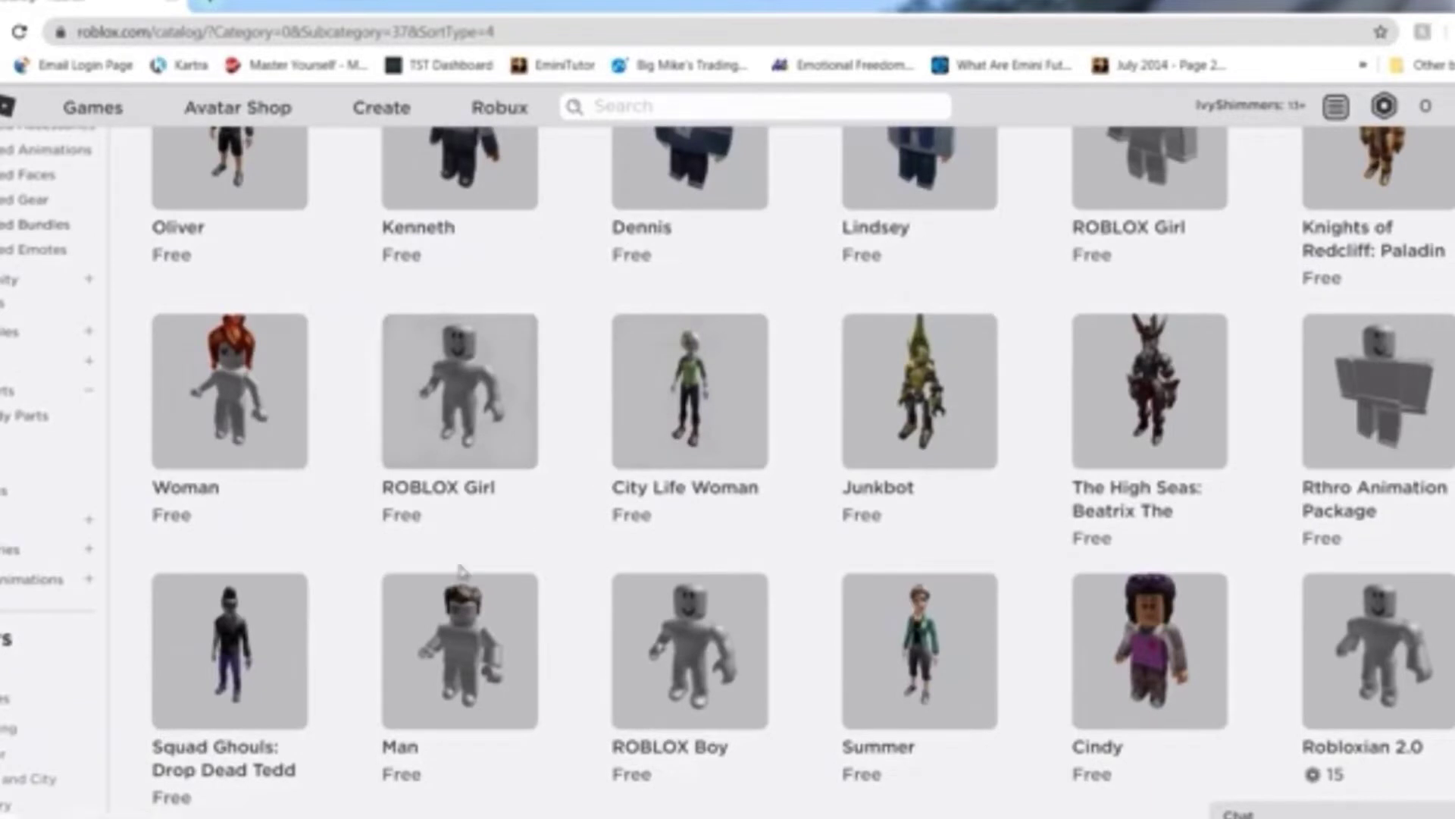
scroll(503, 364, "up", 2)
scroll(645, 455, "down", 1)
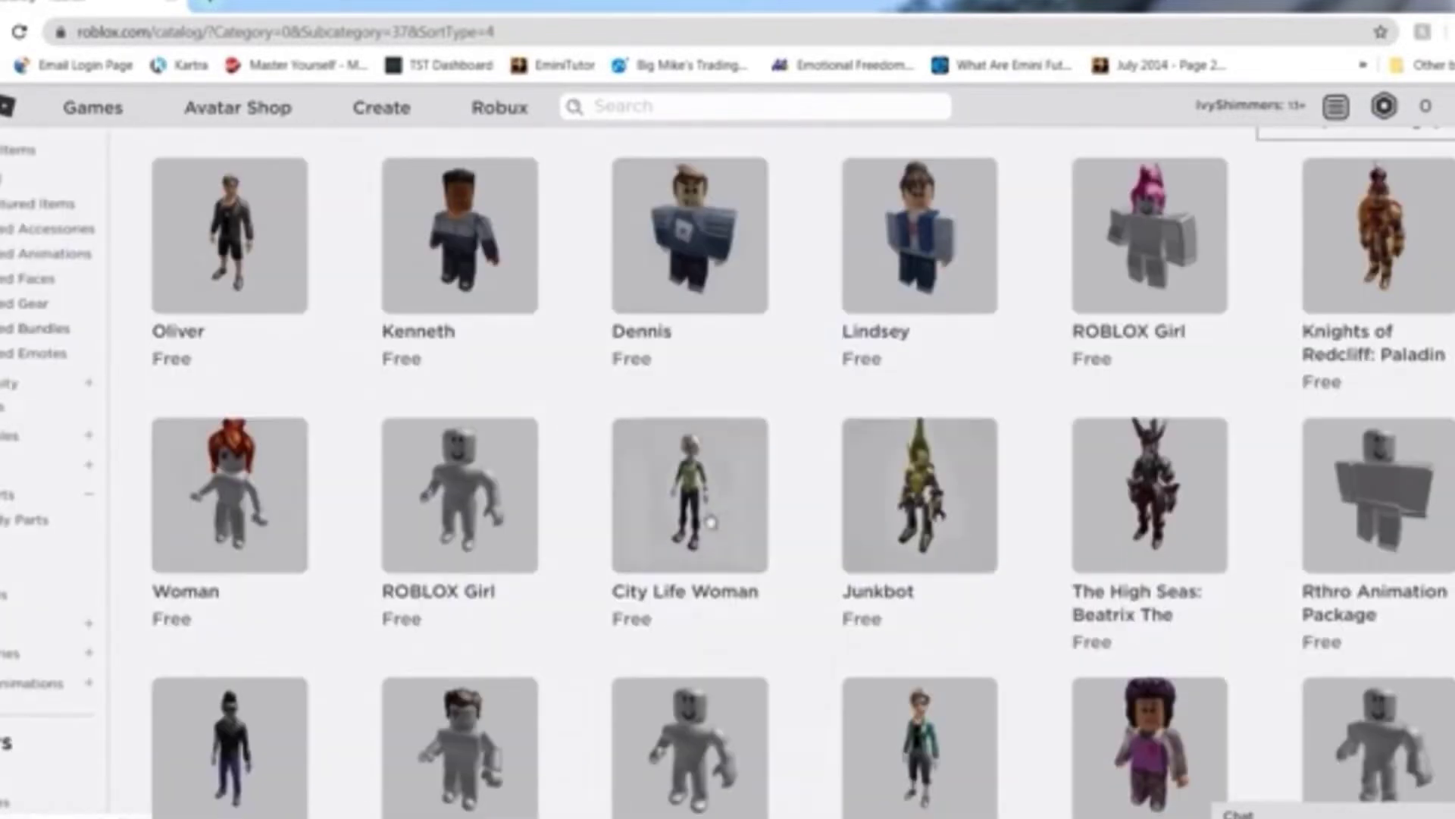
scroll(739, 540, "down", 6)
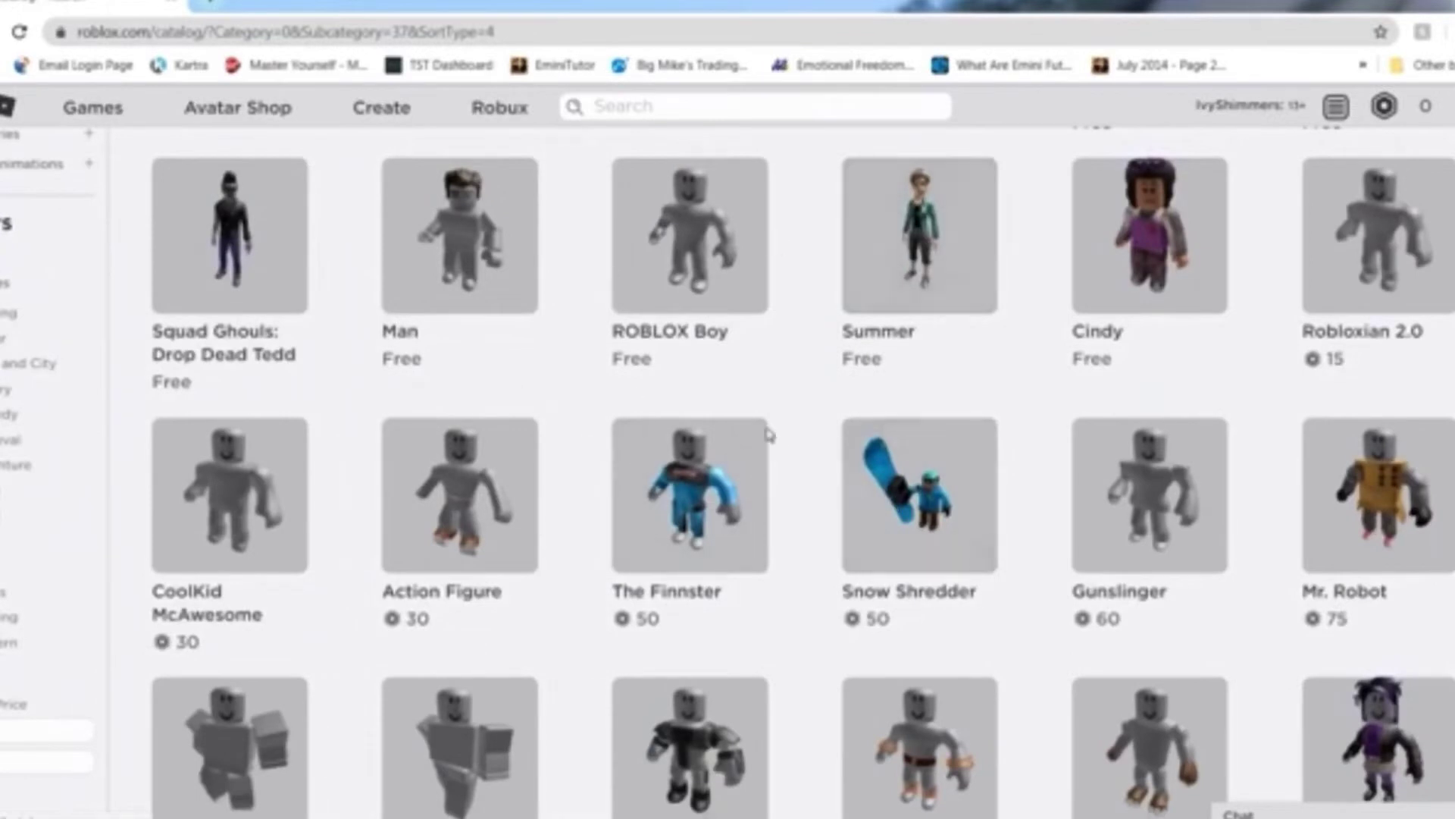
scroll(640, 415, "up", 6)
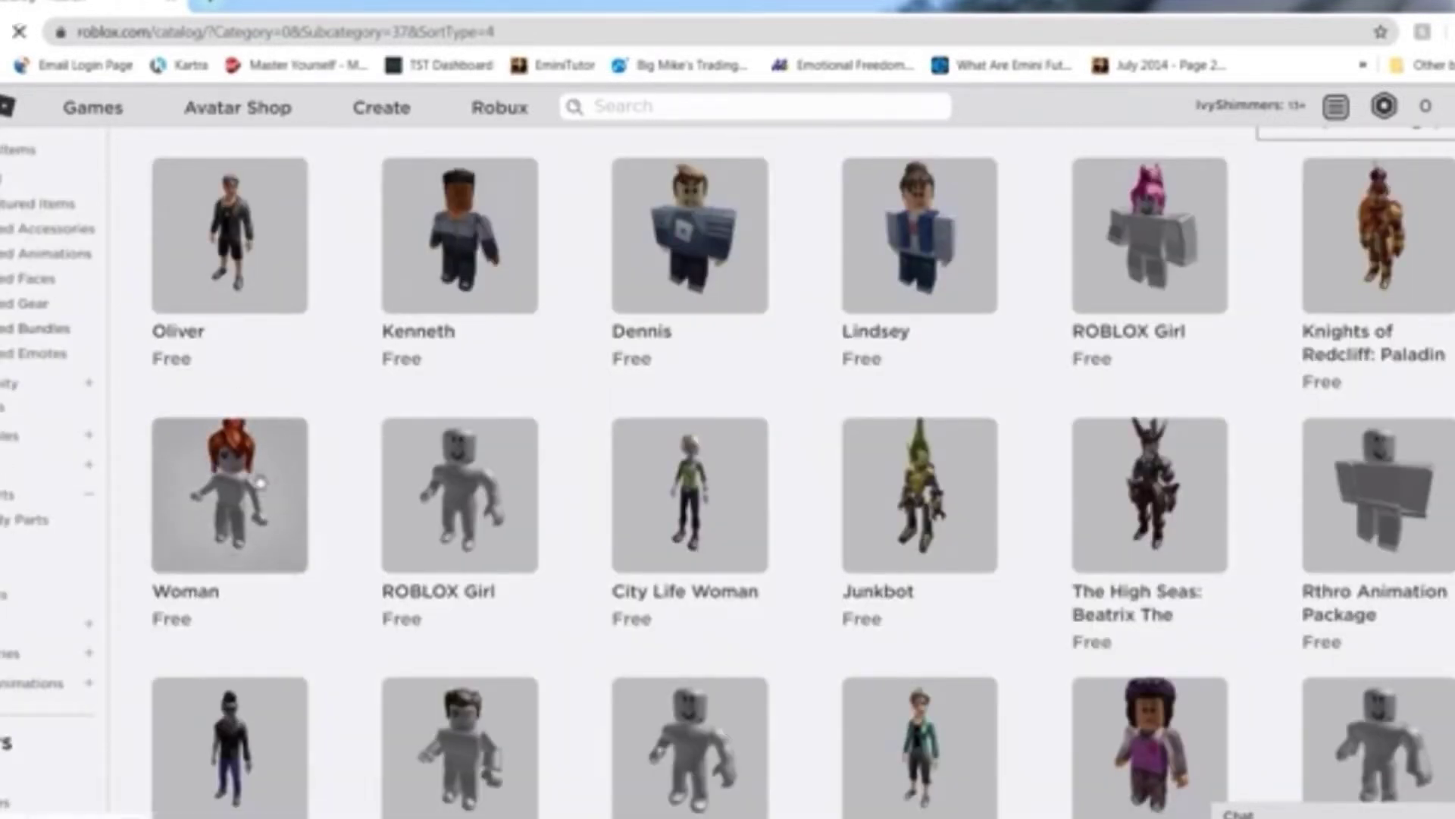
left_click(258, 466)
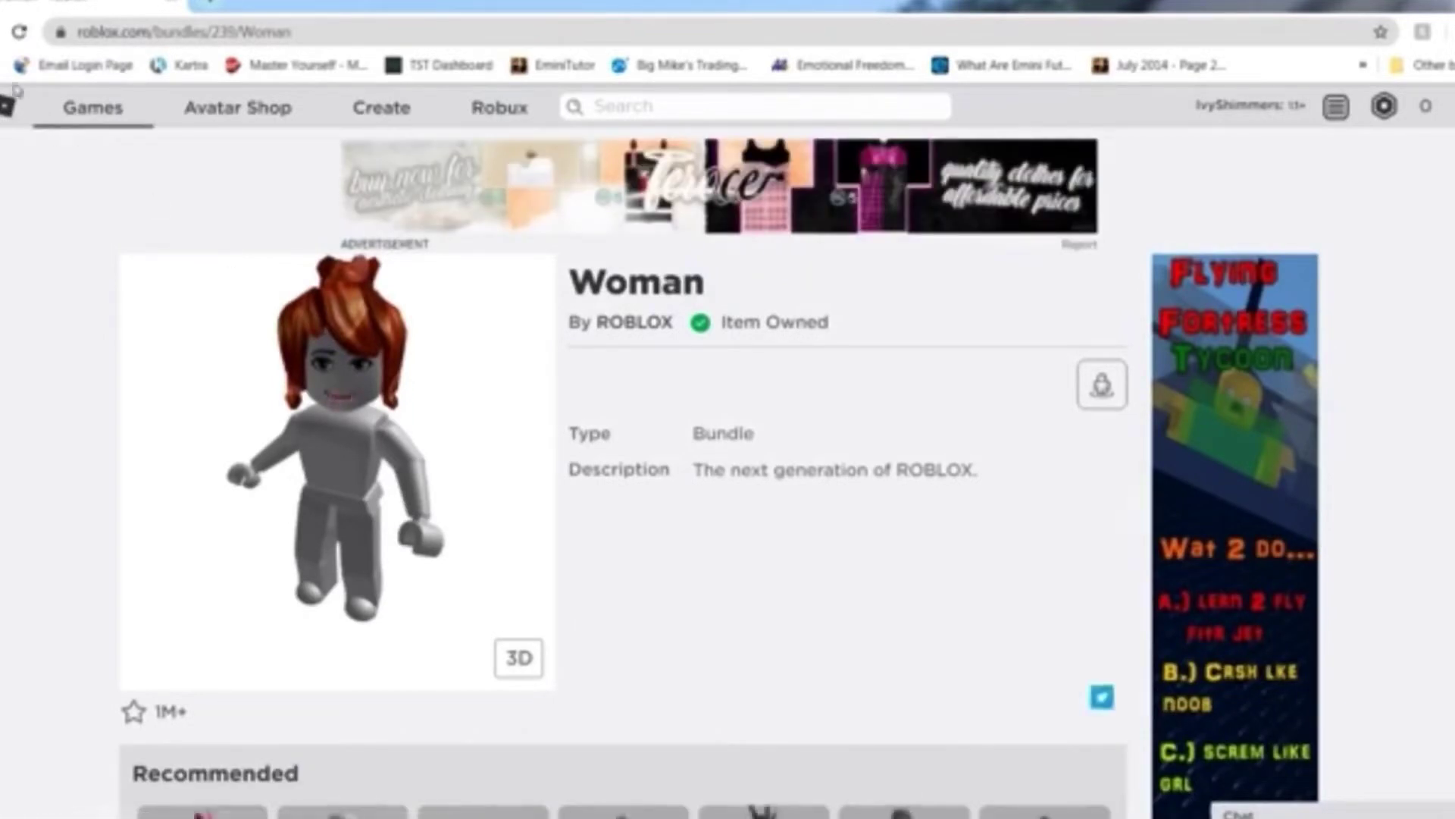
Step: Return from the owned Woman bundle page to the price-sorted bundle list
key("alt+Left")
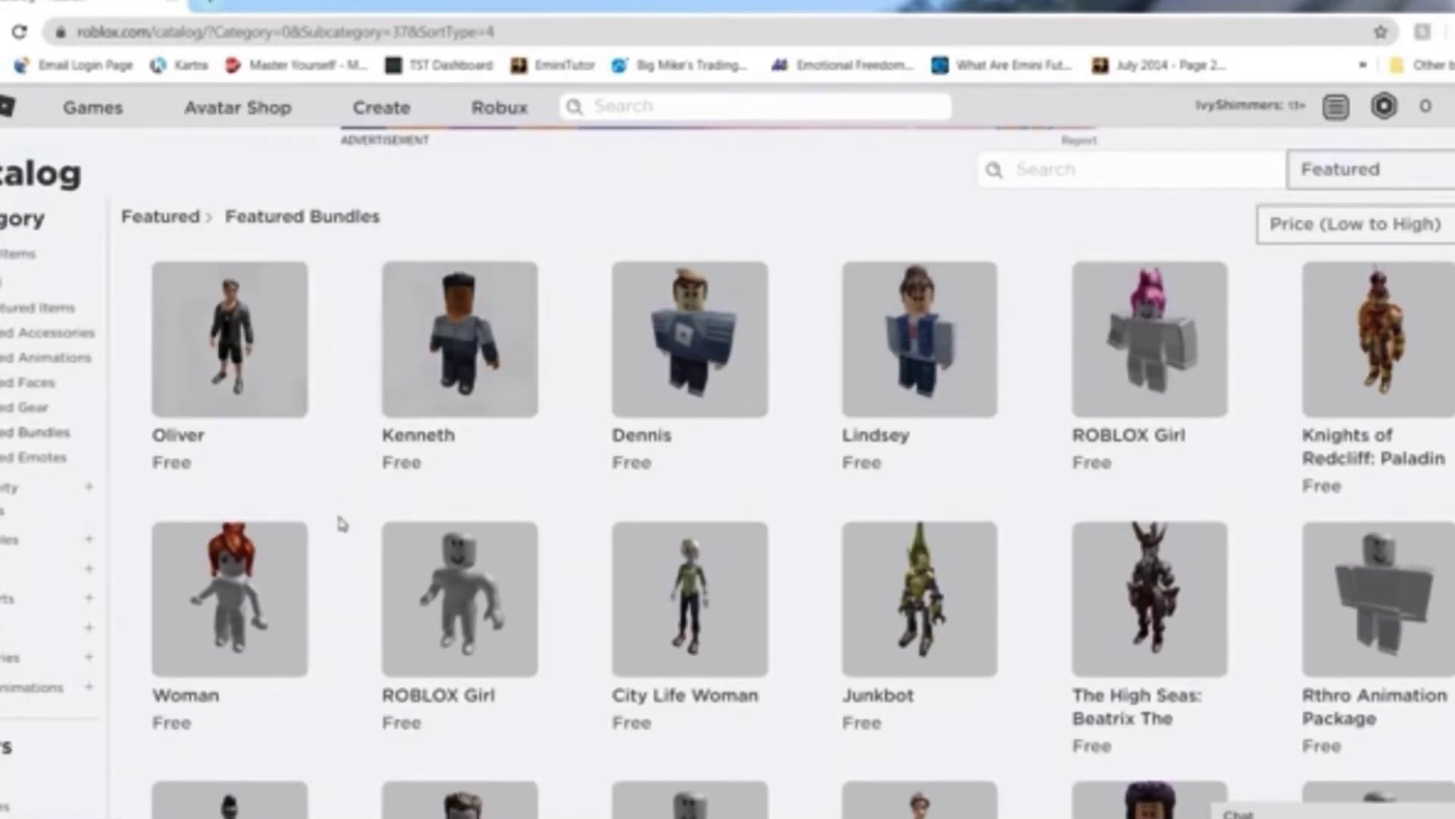
Step: View the ROBLOX Girl bundle's details, then return to the bundle catalog
scroll(351, 538, "down", 3)
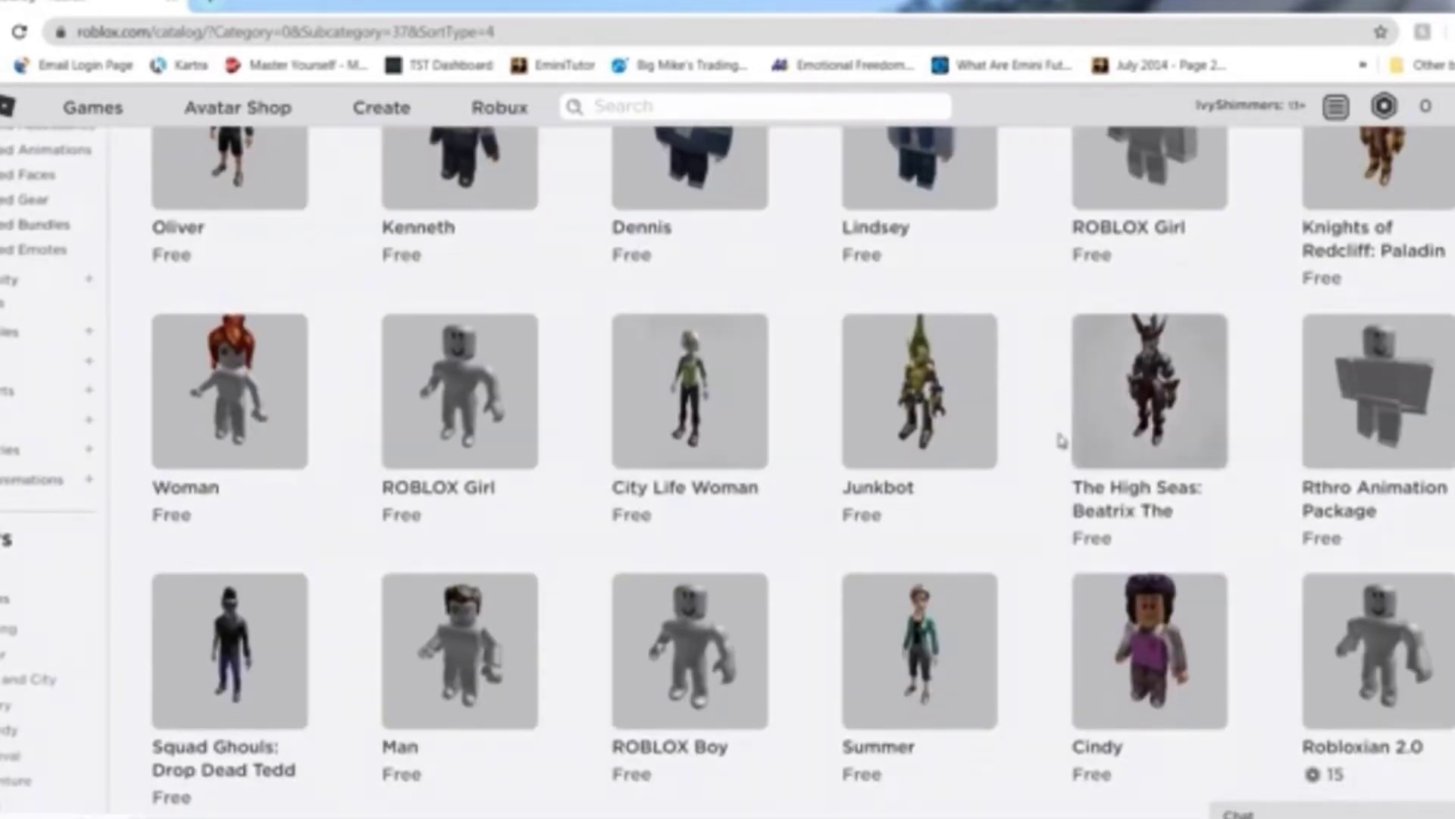
scroll(758, 439, "down", 4)
scroll(682, 432, "up", 8)
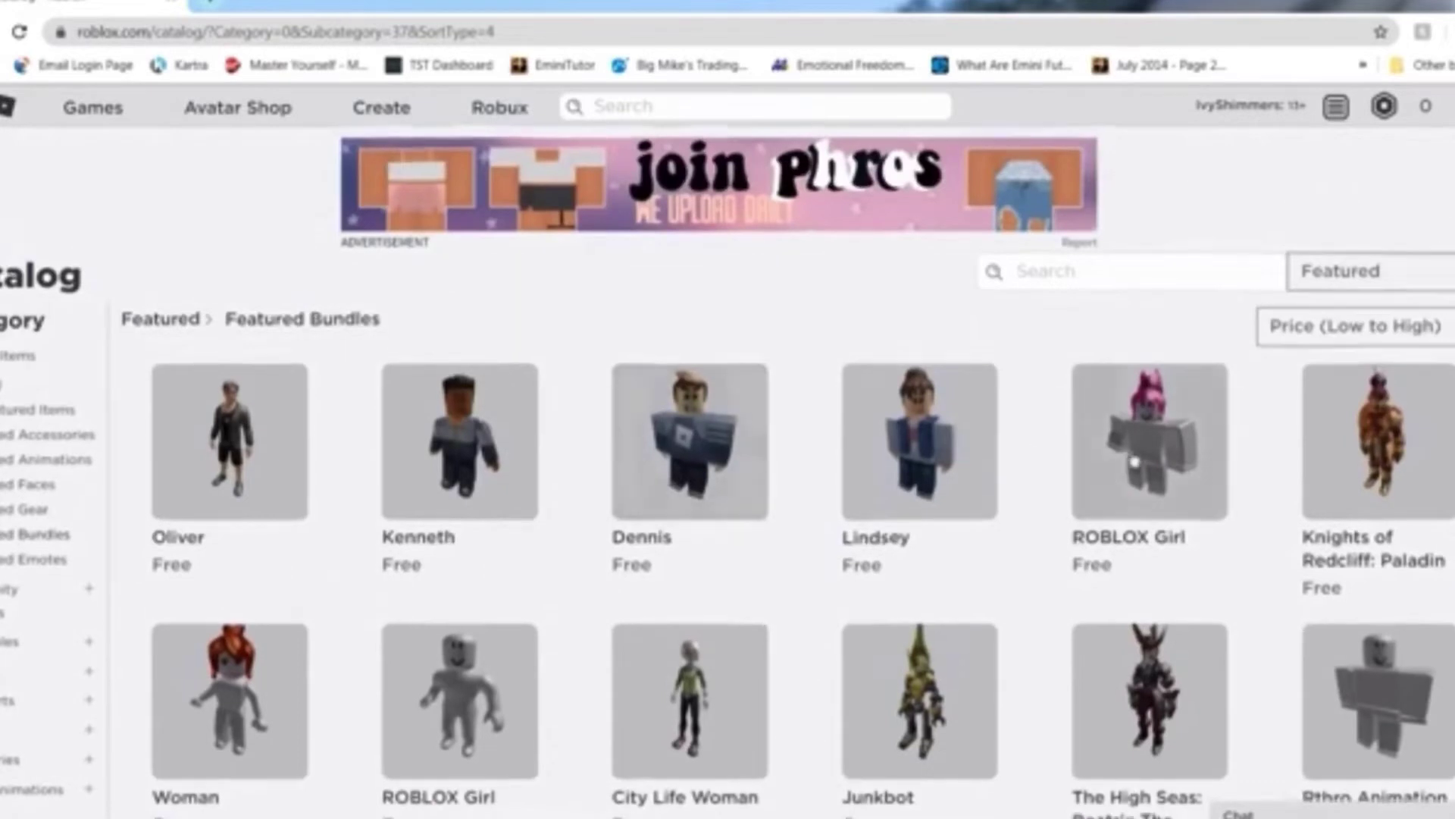
scroll(1102, 459, "down", 2)
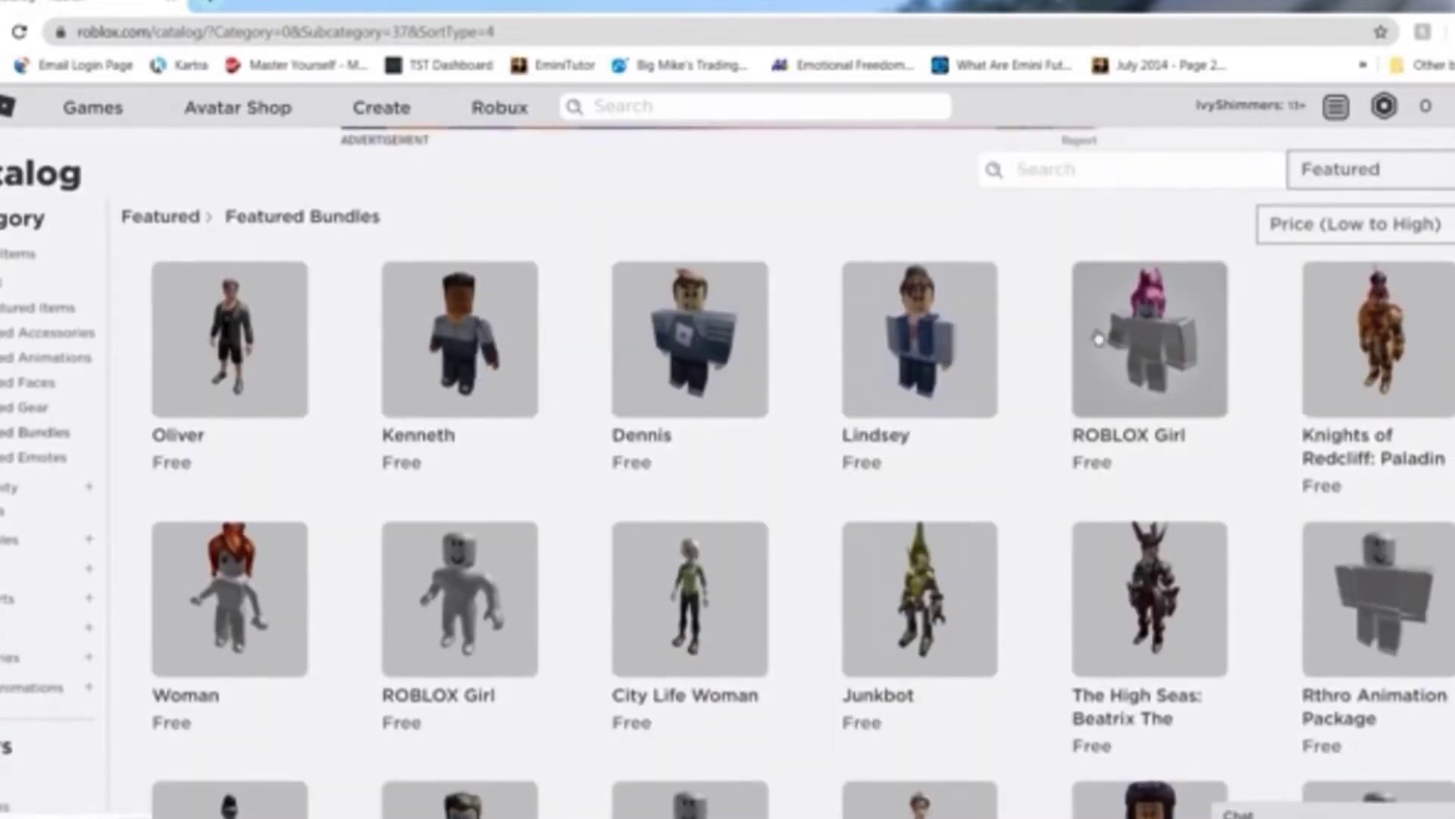
left_click(1137, 339)
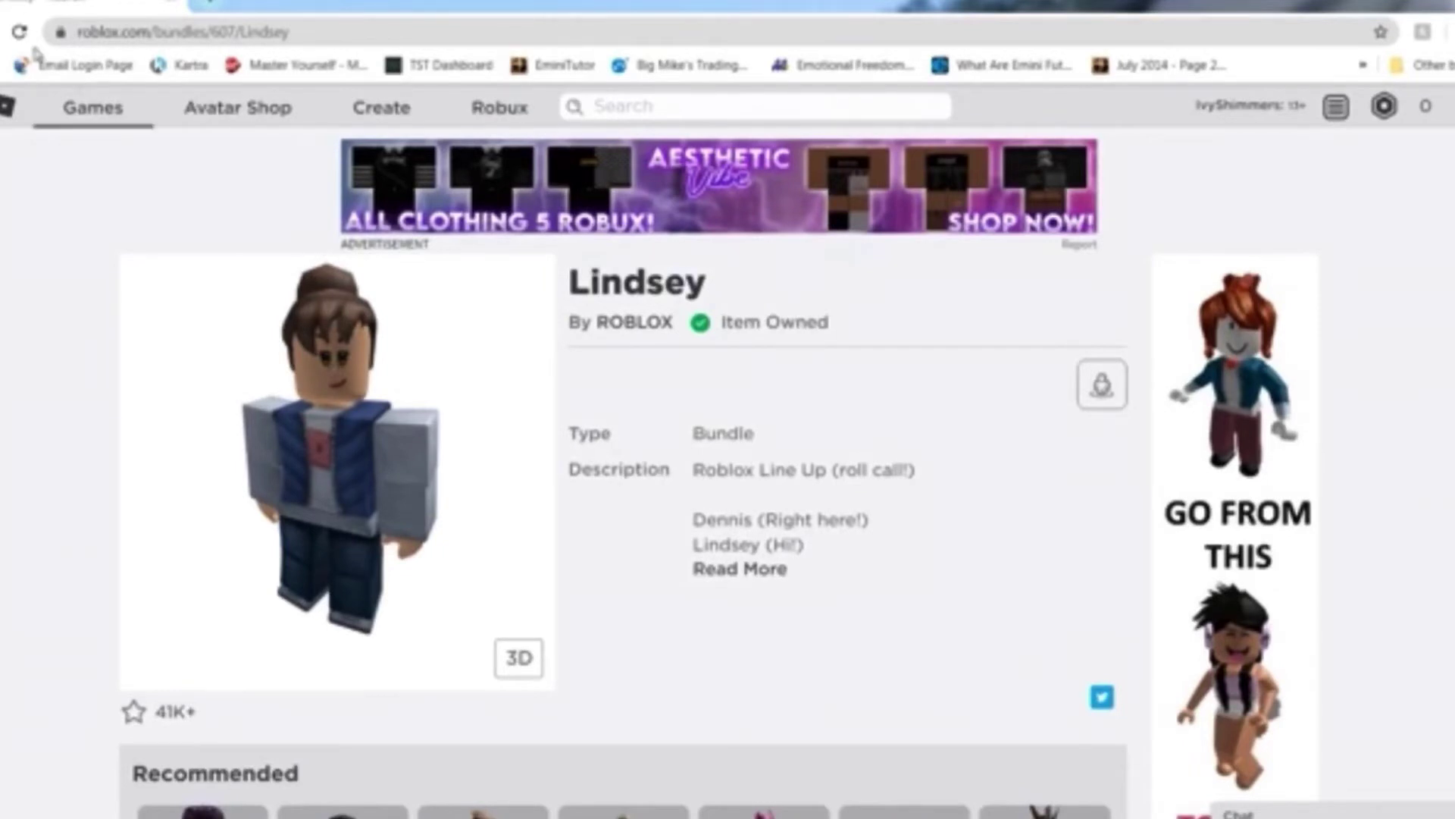
key("alt+Left")
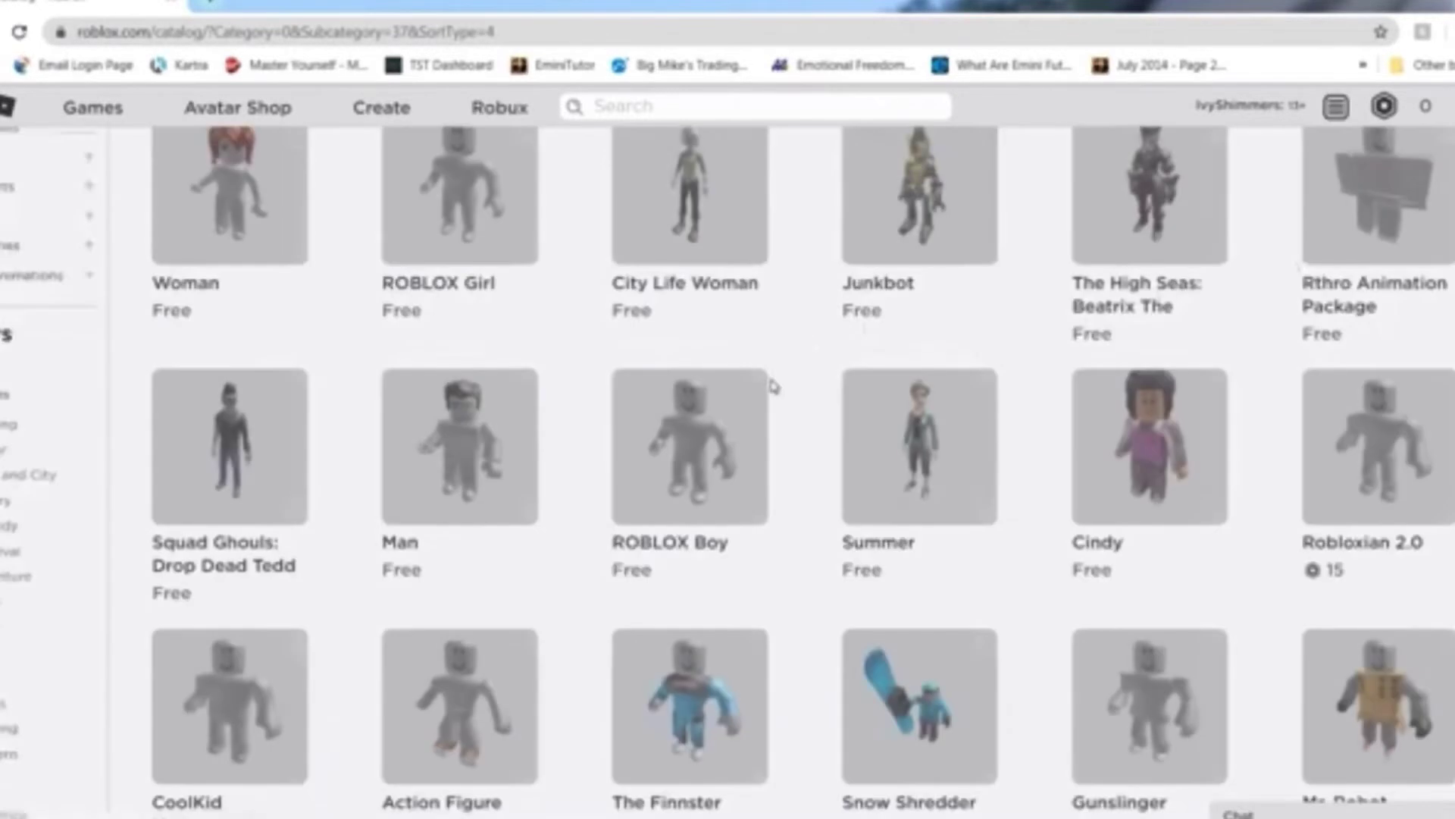
Step: Scroll up and down through the free bundles in the Avatar Shop
scroll(1075, 494, "down", 1)
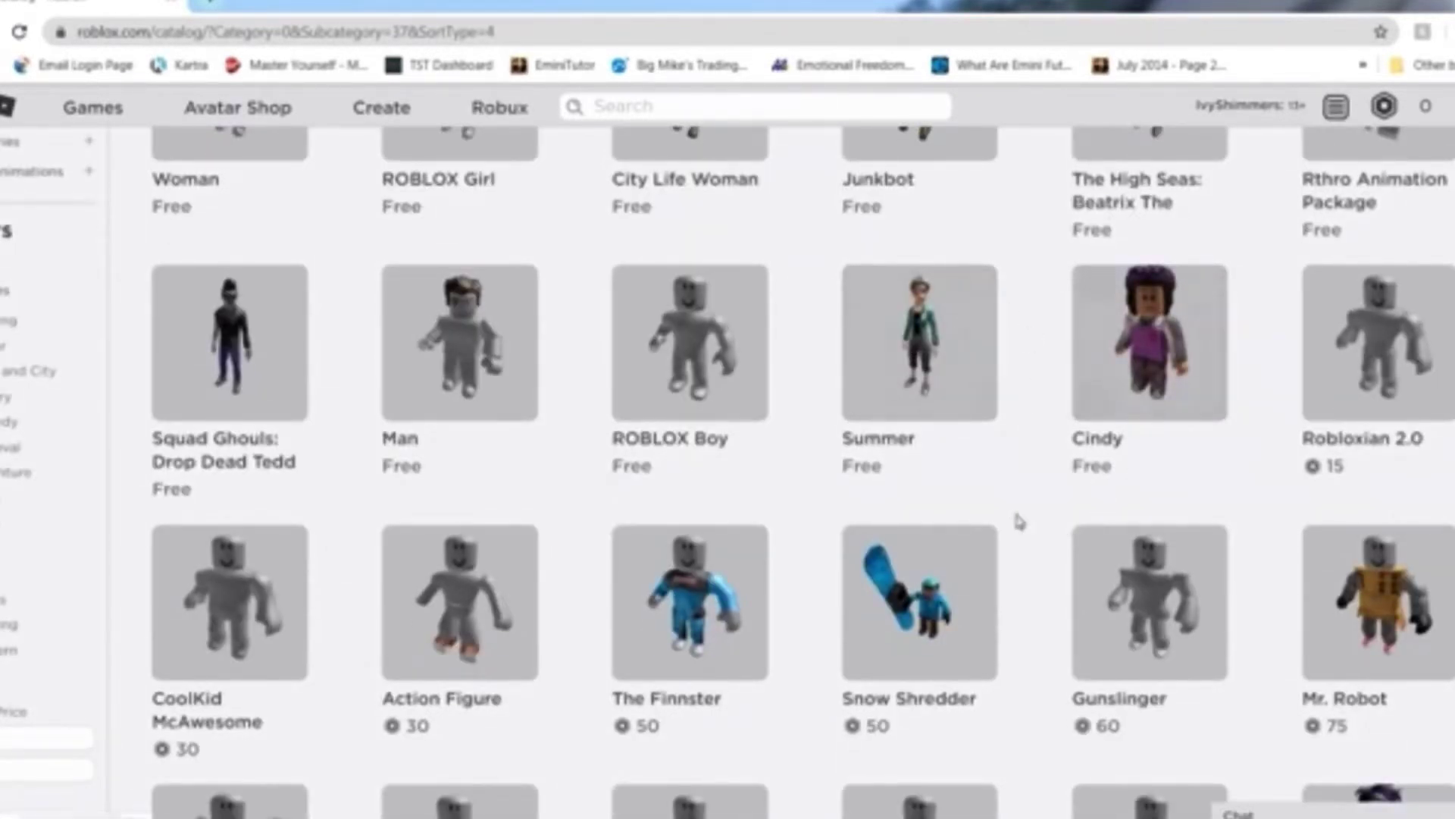
scroll(834, 520, "down", 4)
scroll(682, 549, "up", 3)
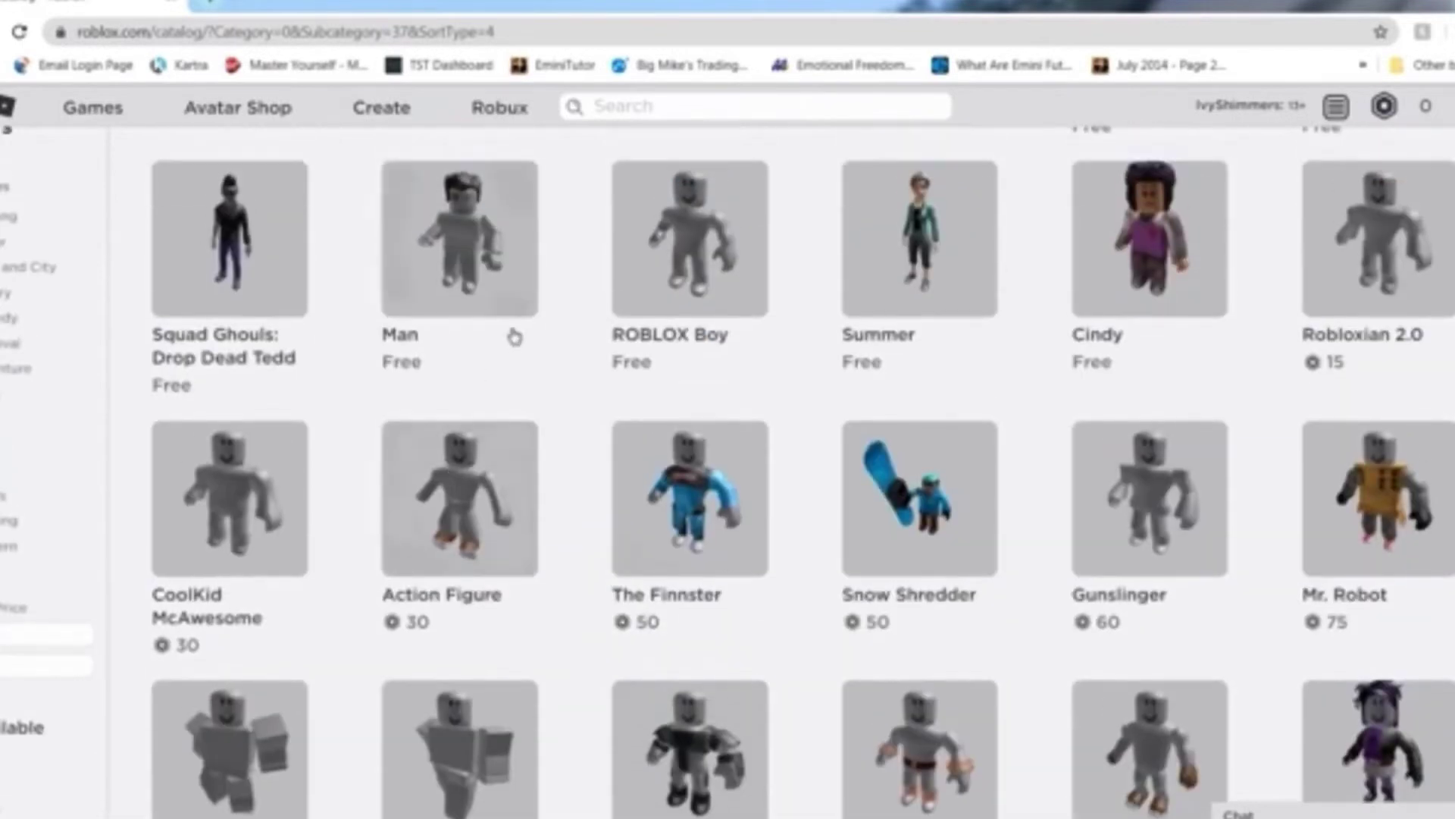
scroll(975, 380, "up", 1)
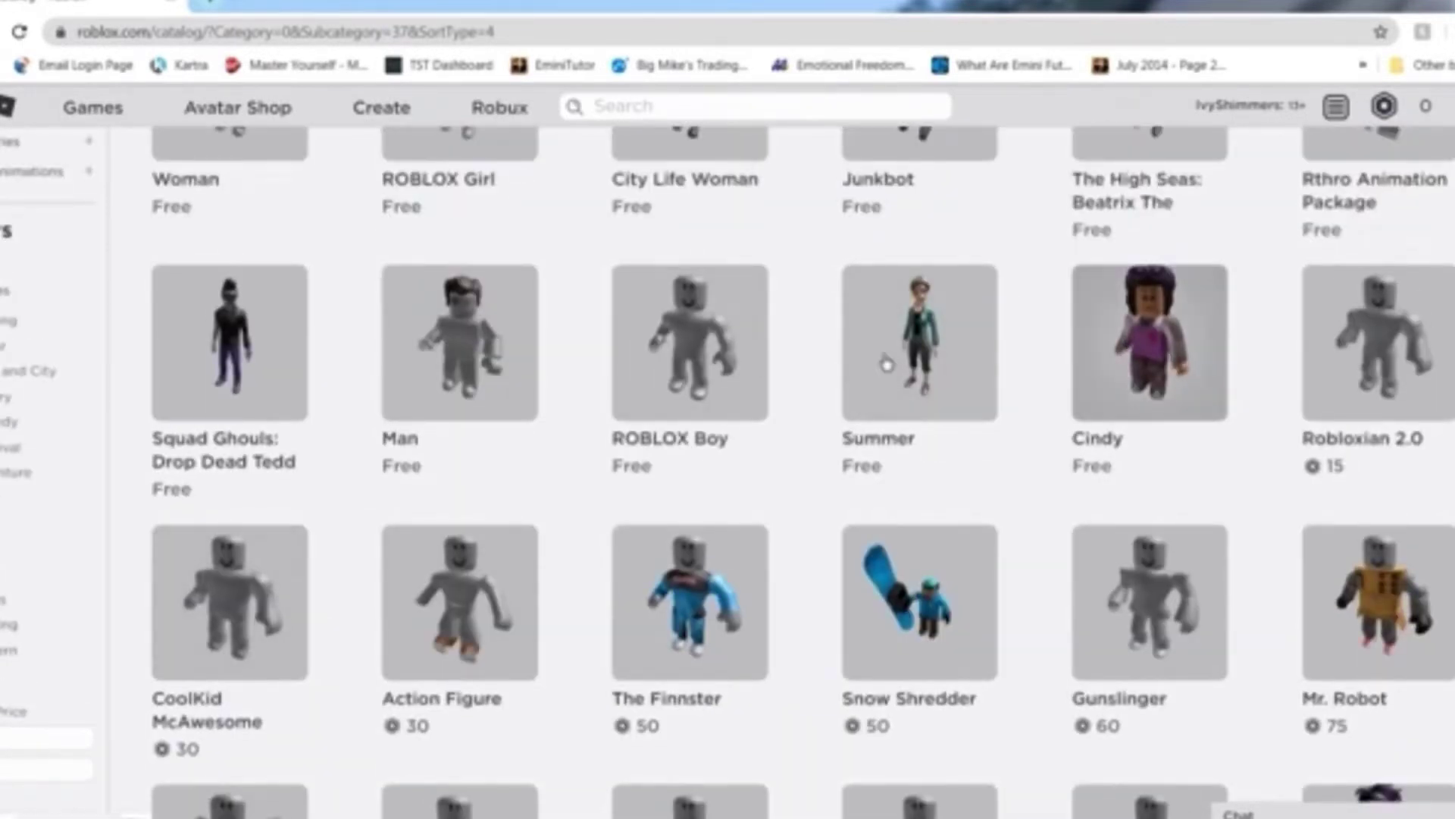
scroll(909, 416, "up", 2)
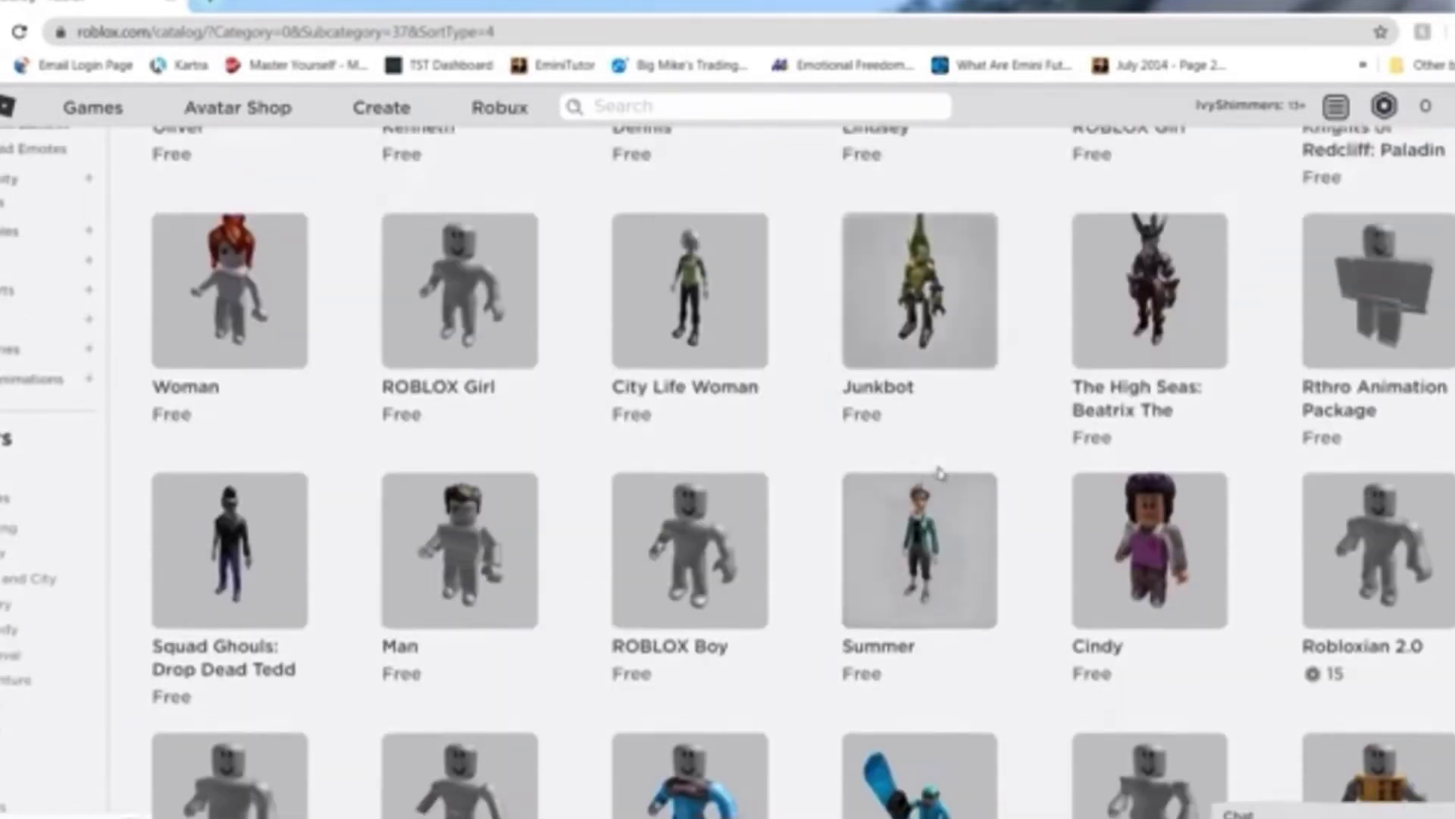
scroll(932, 486, "up", 2)
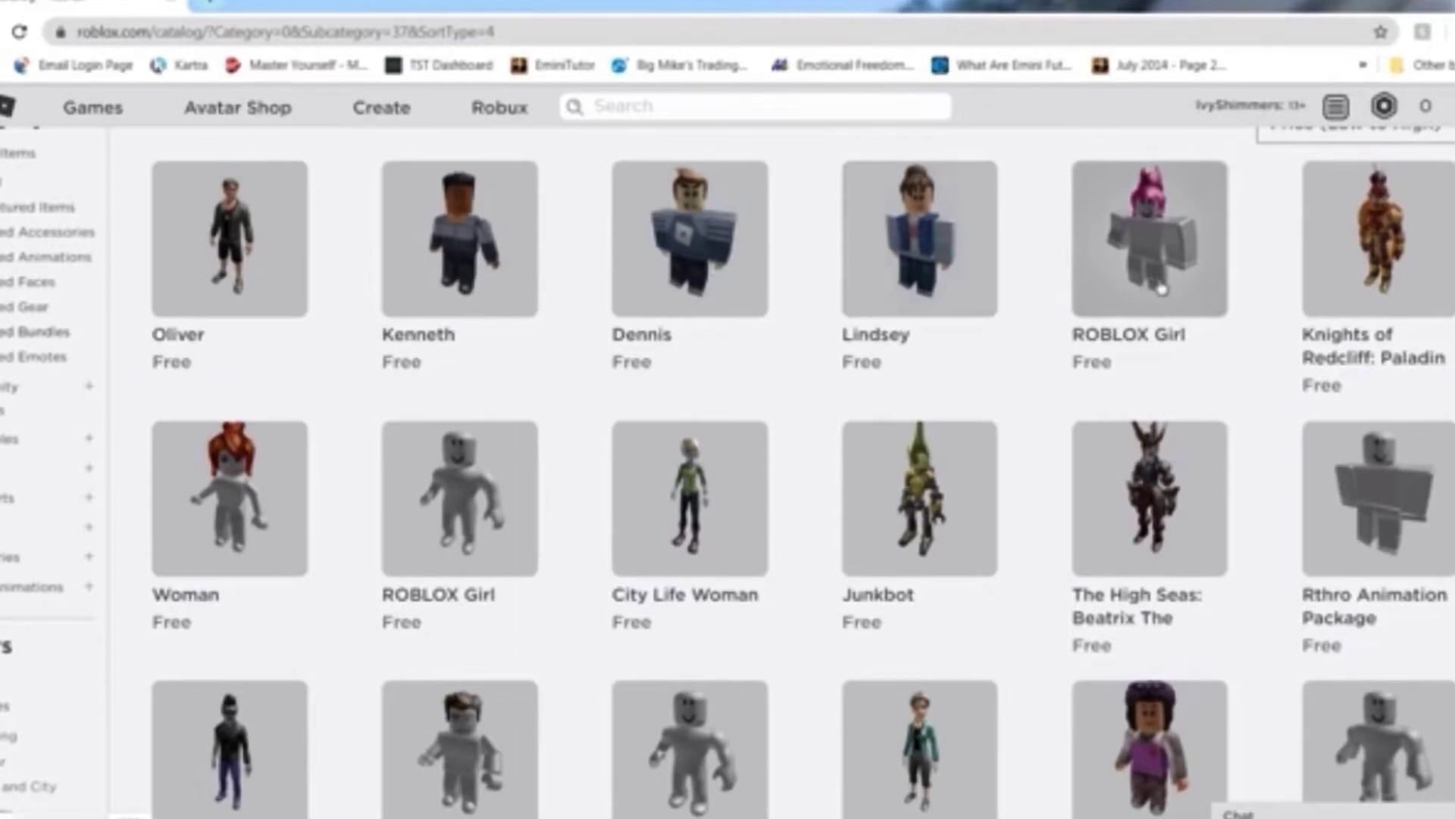
scroll(721, 637, "down", 3)
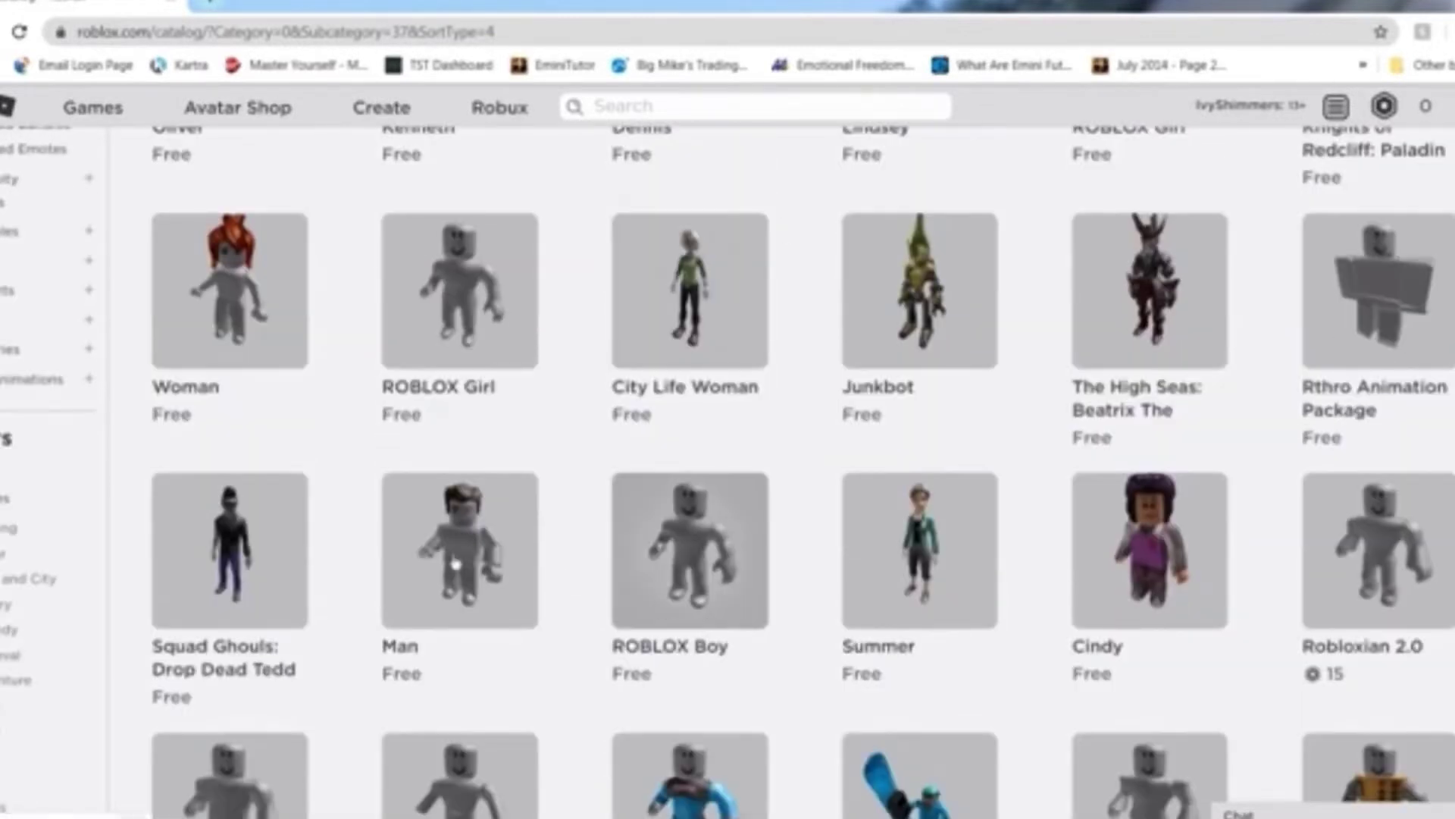
scroll(720, 636, "up", 3)
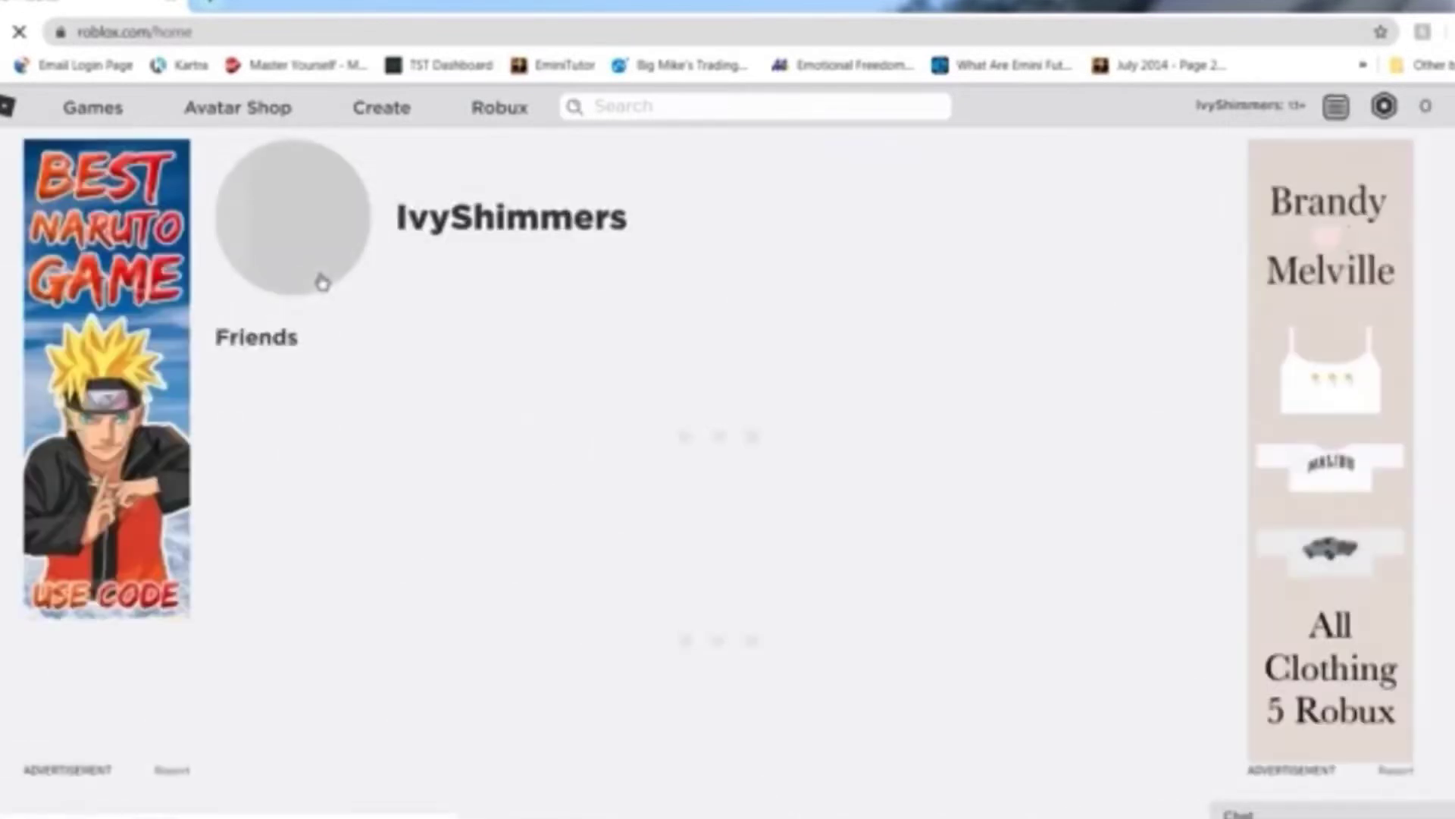
Step: Open the Avatar Editor's recent items and bring up the Costumes tab
left_click(320, 282)
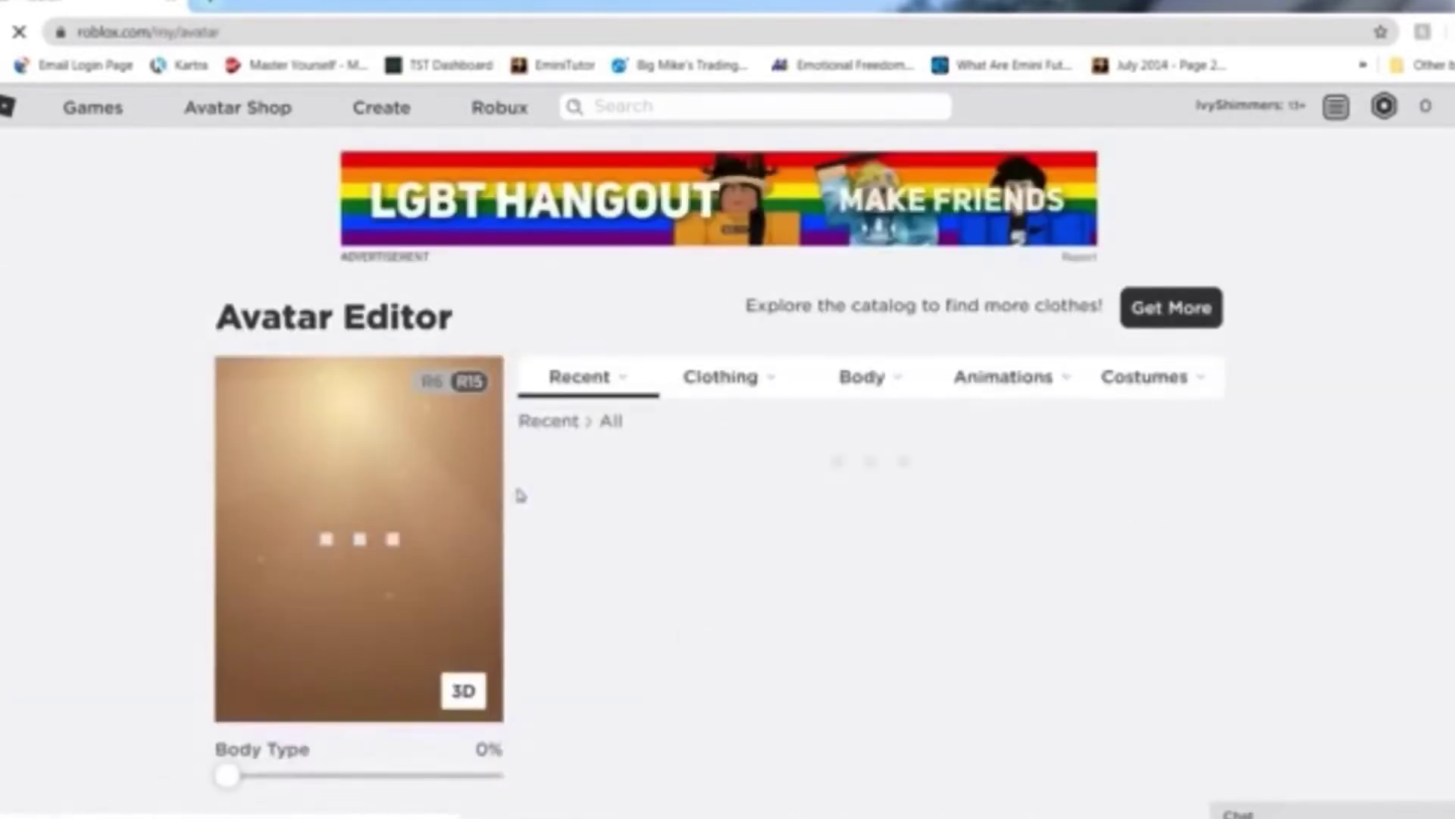
scroll(190, 247, "down", 5)
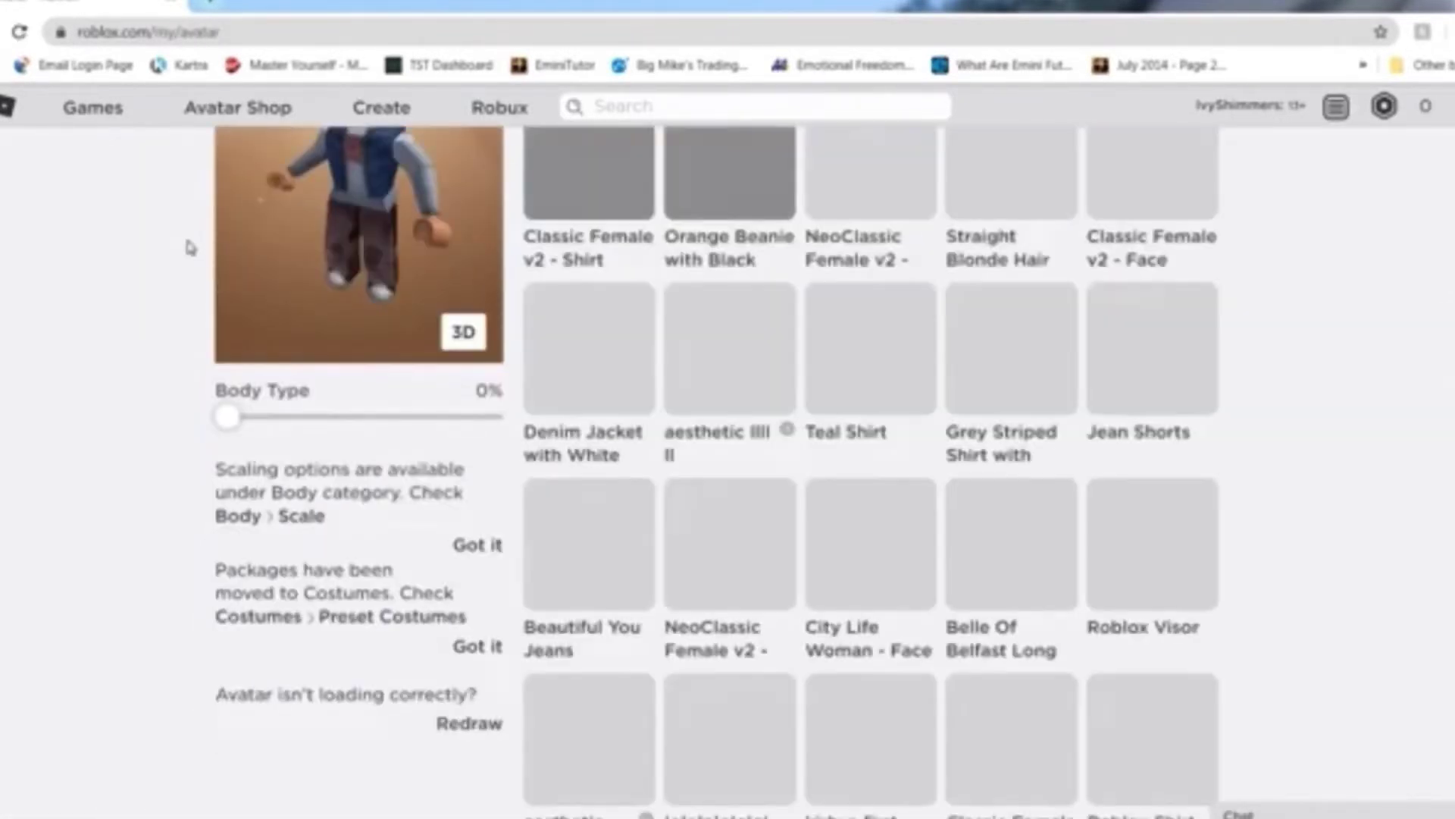
scroll(231, 305, "up", 2)
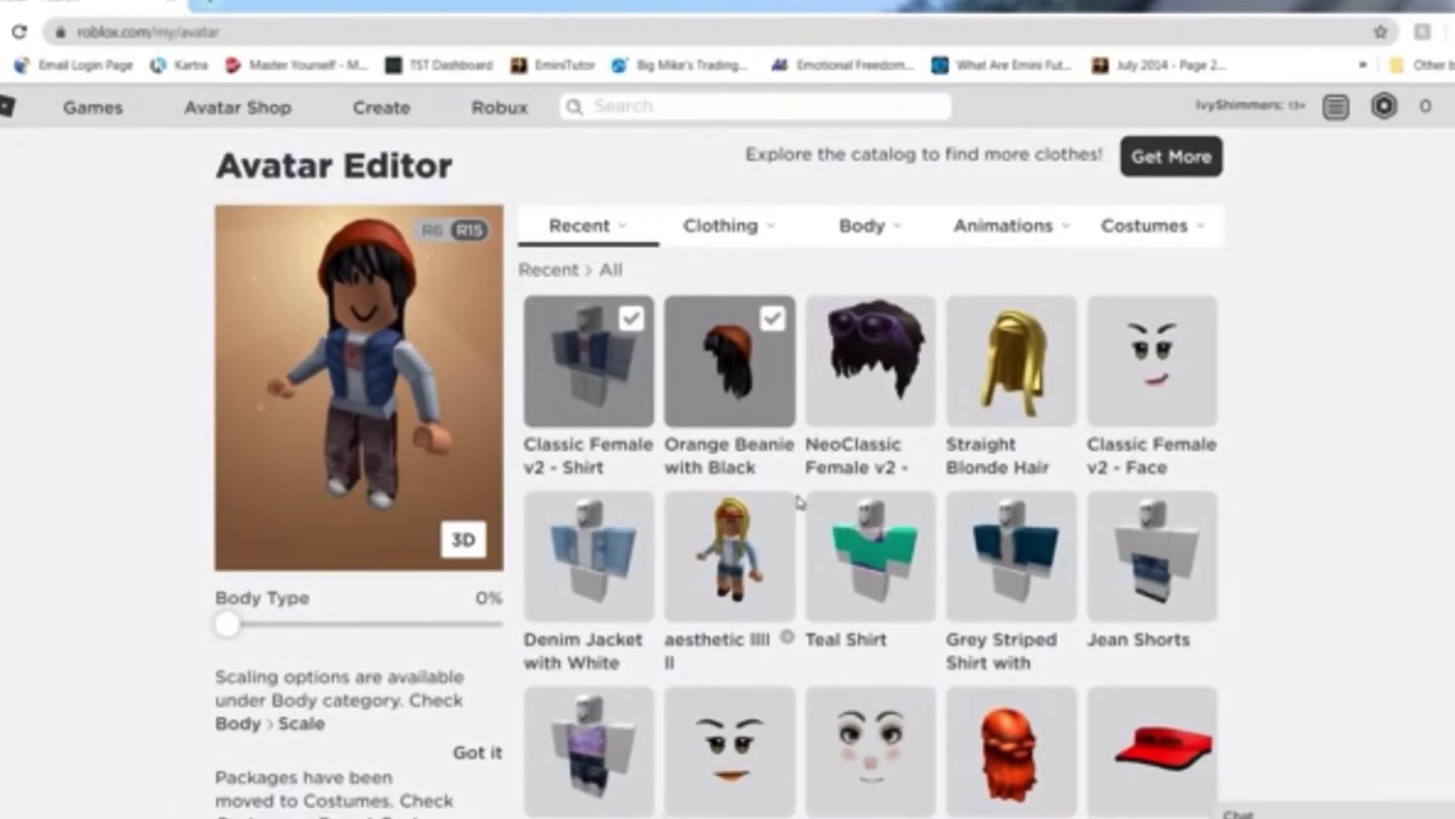
scroll(798, 502, "down", 2)
scroll(986, 379, "up", 3)
mouse_move(1250, 326)
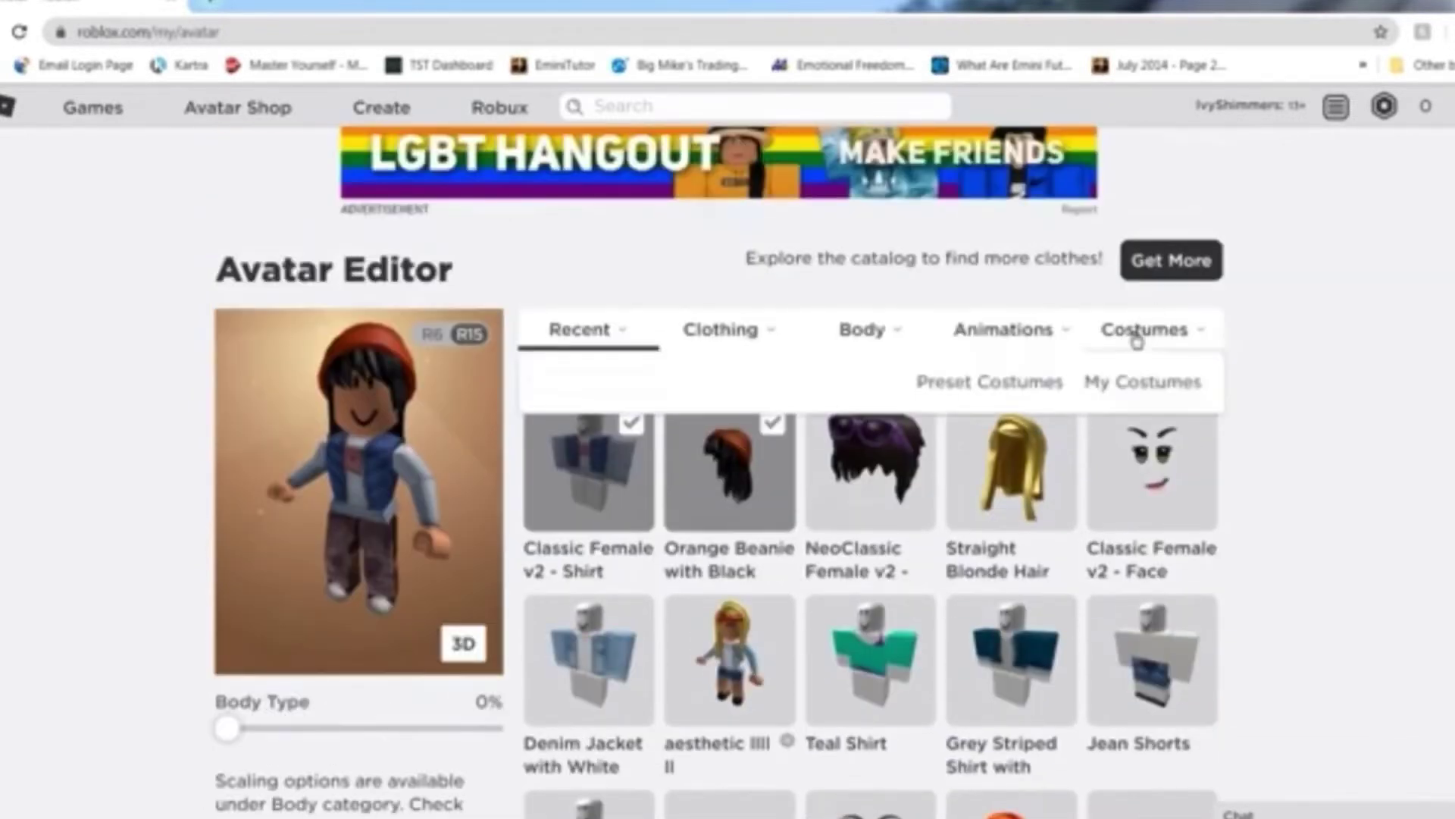
Step: Show the saved costumes in My Costumes and scroll through them to find the blonde outfit
left_click(1156, 387)
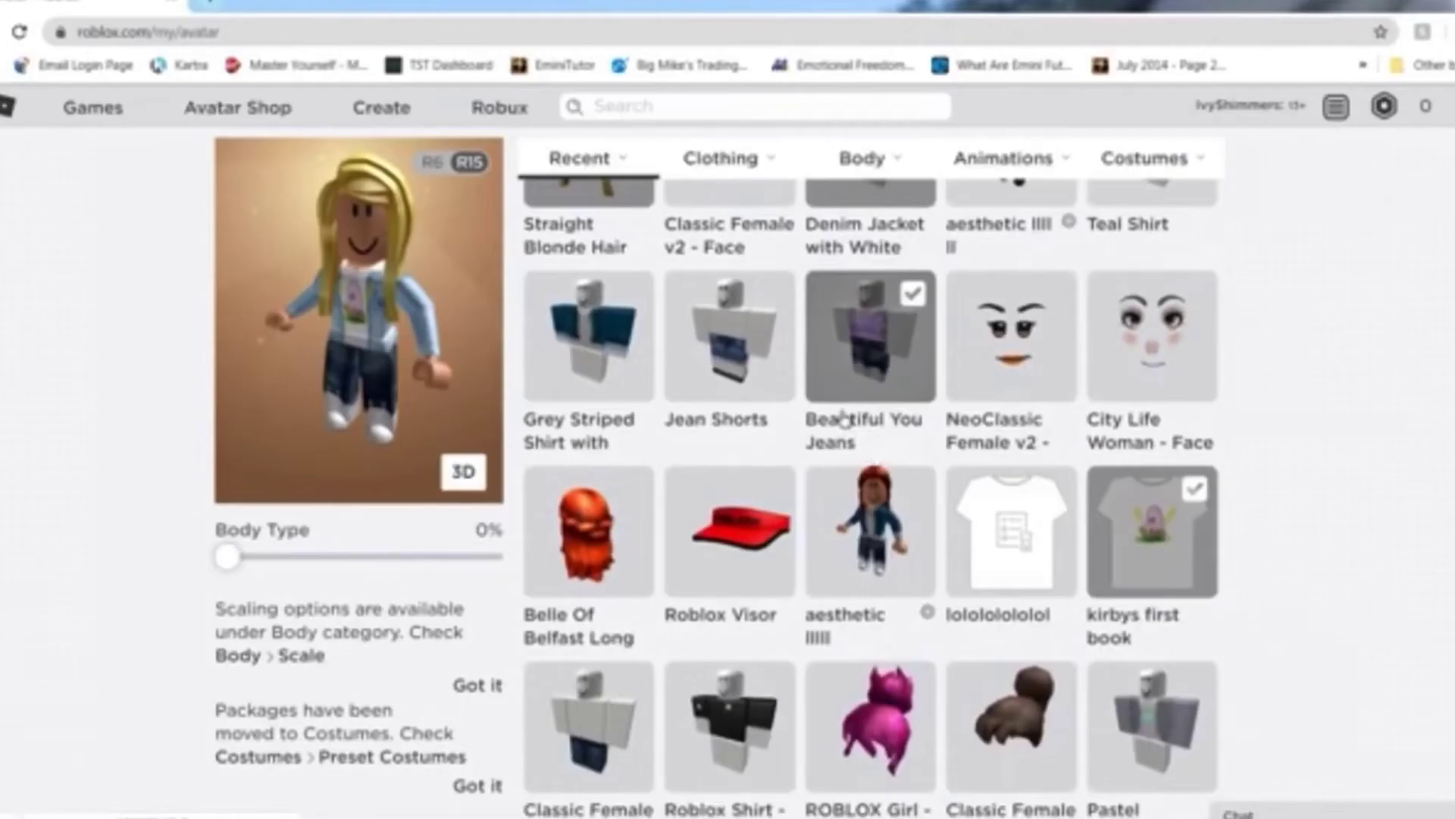
scroll(854, 455, "down", 3)
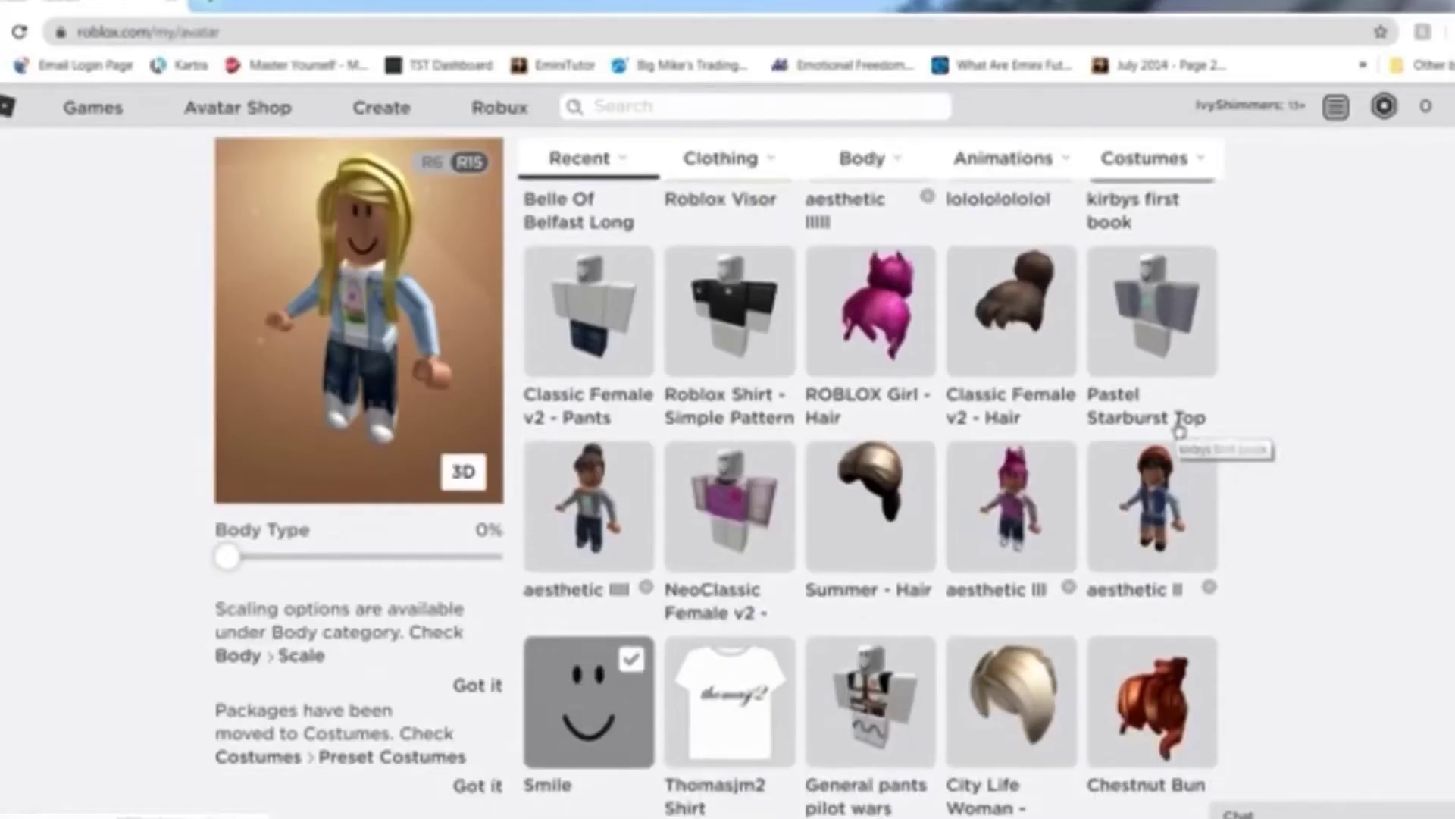
scroll(474, 578, "down", 3)
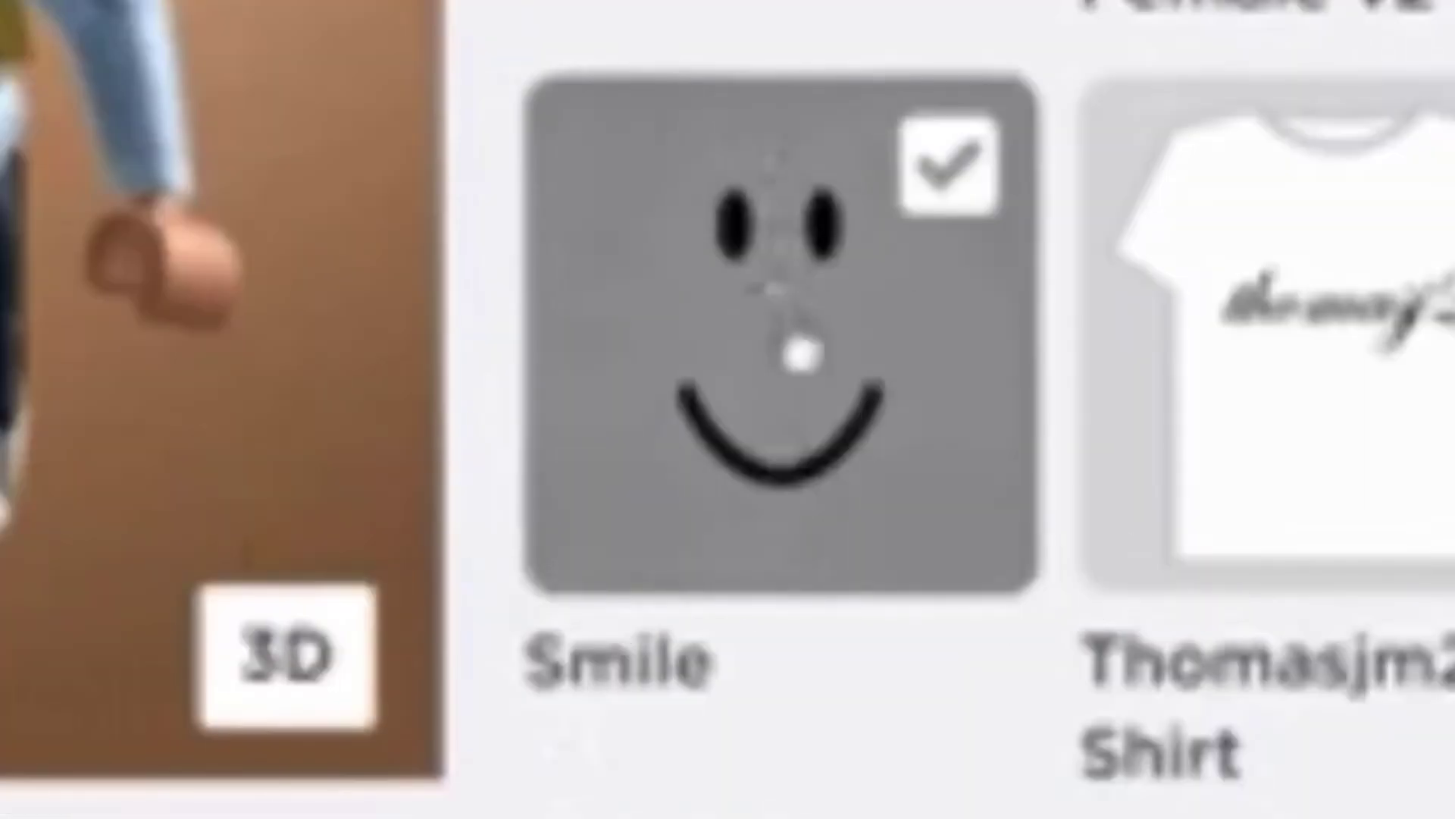
scroll(835, 513, "down", 3)
scroll(807, 486, "up", 5)
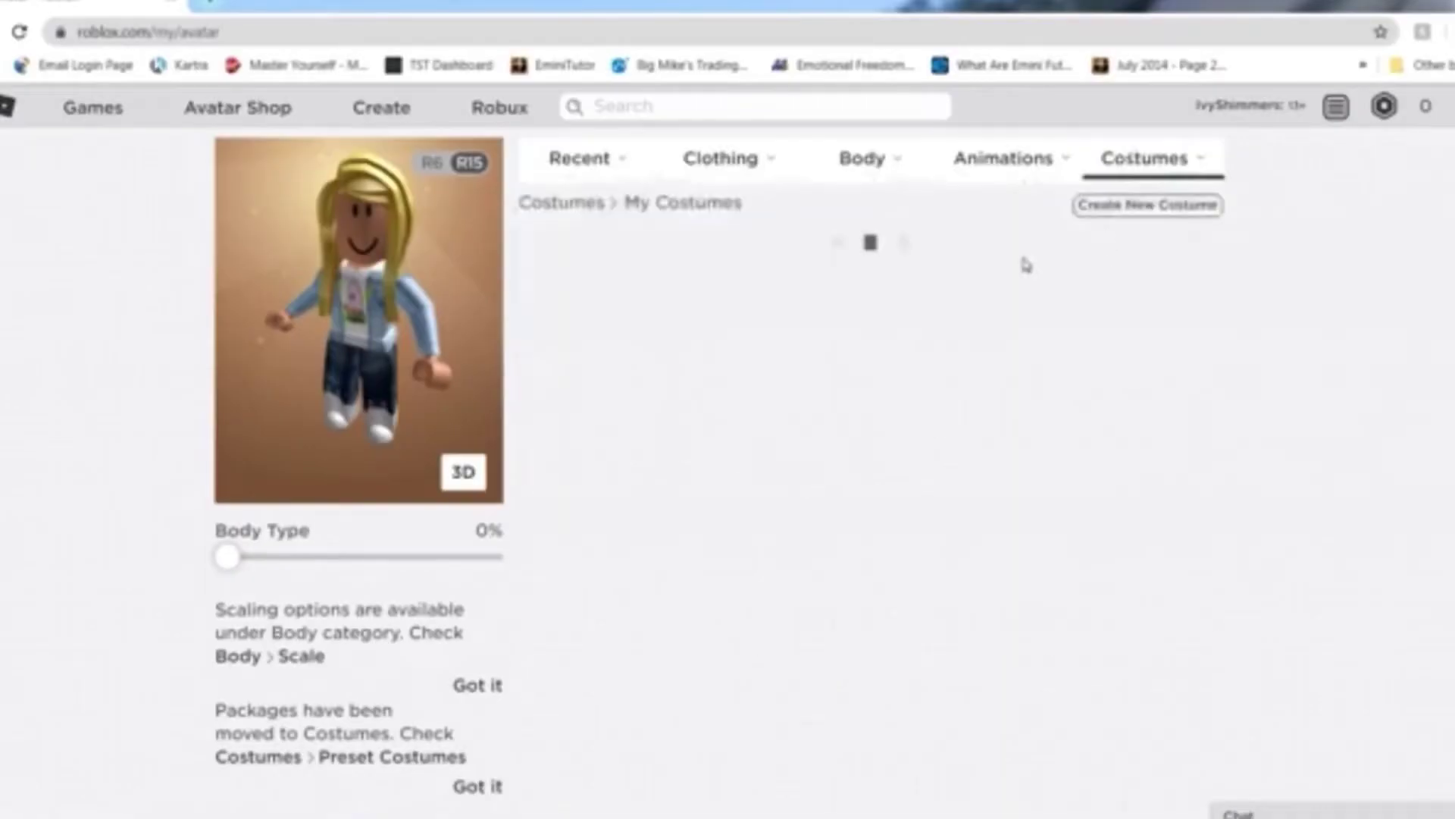
Step: Wear the aesthetic II costume, then bring the My Costumes list back up
left_click(1157, 285)
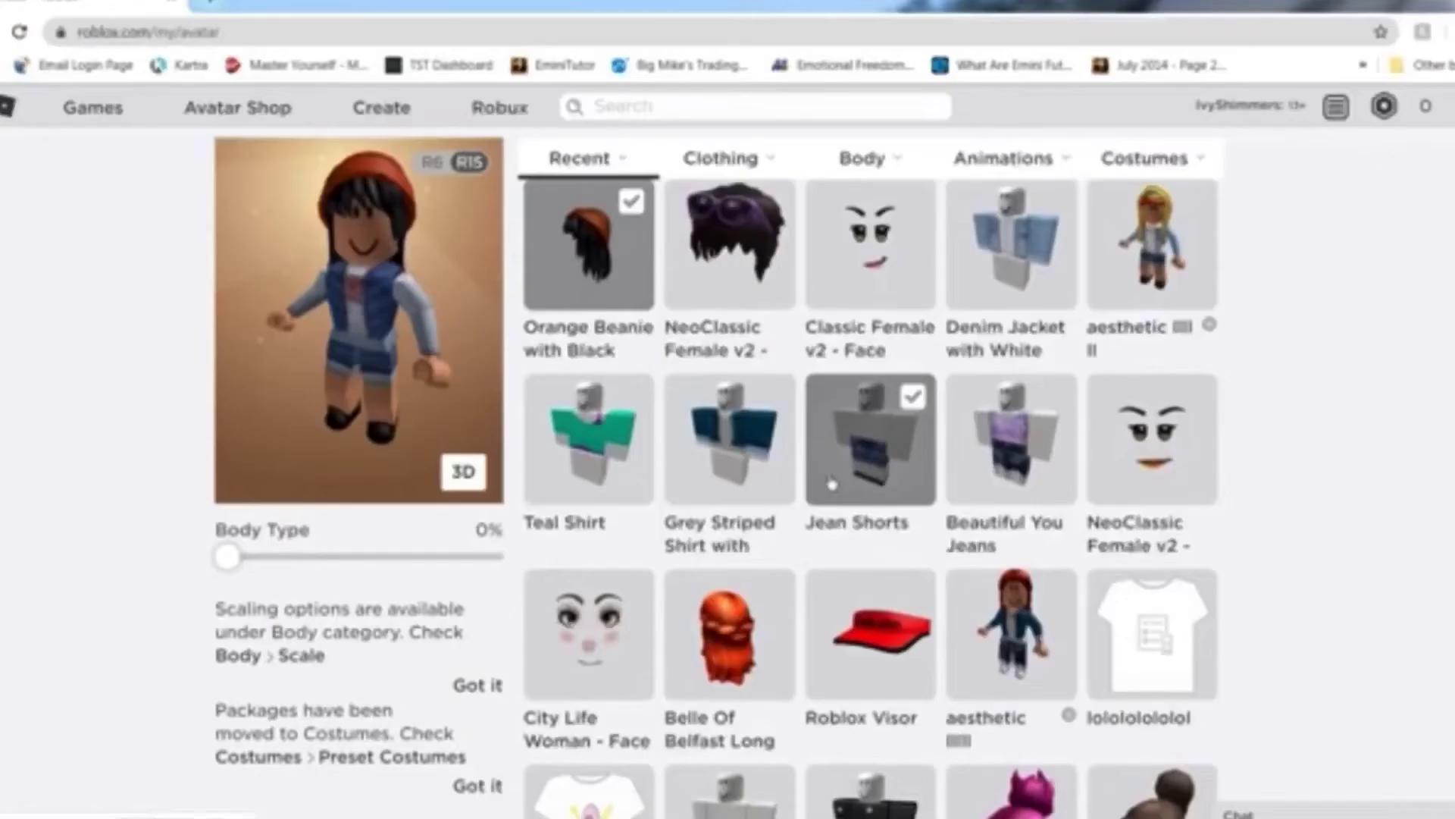
scroll(831, 481, "down", 1)
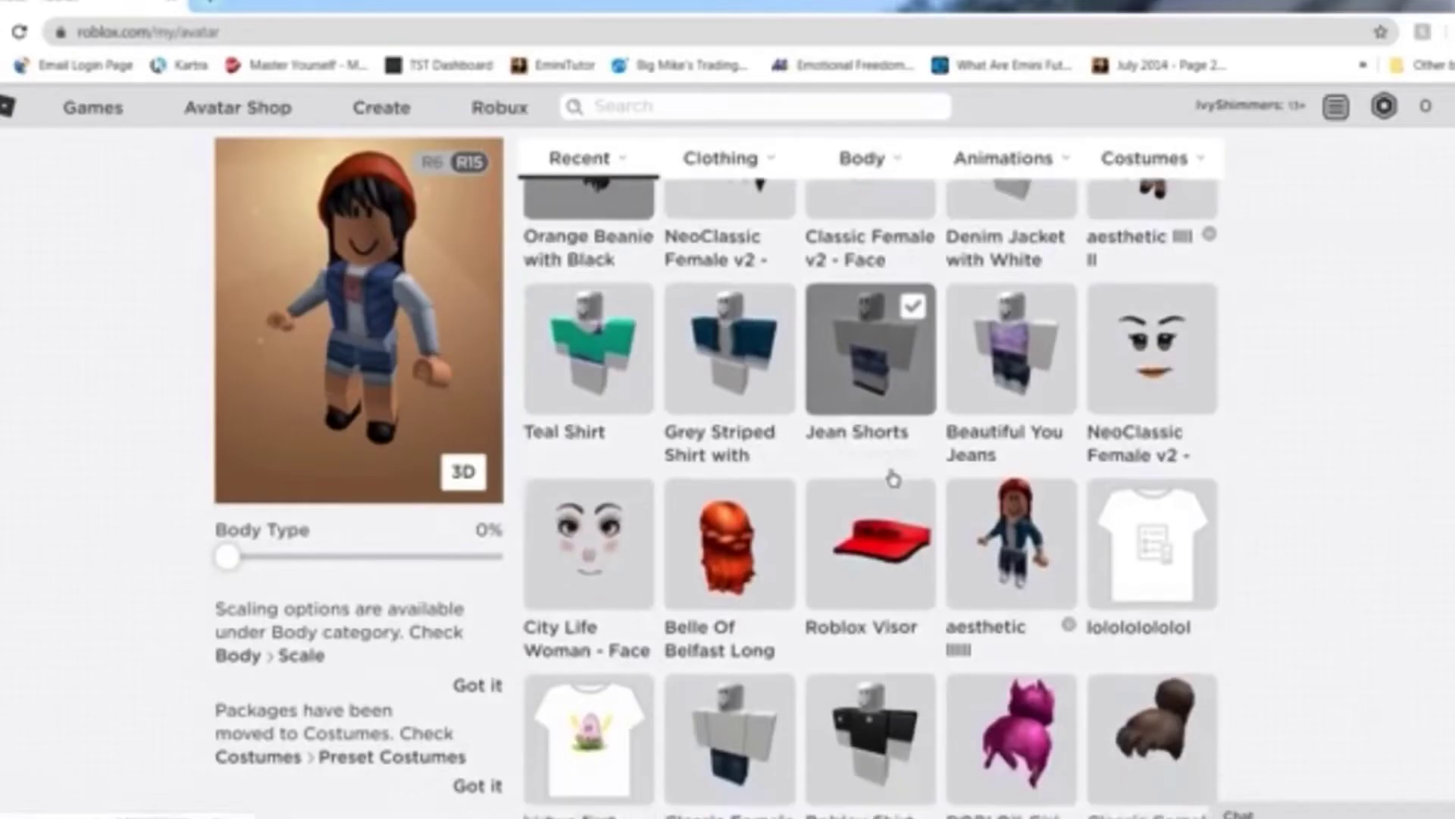
scroll(893, 478, "down", 5)
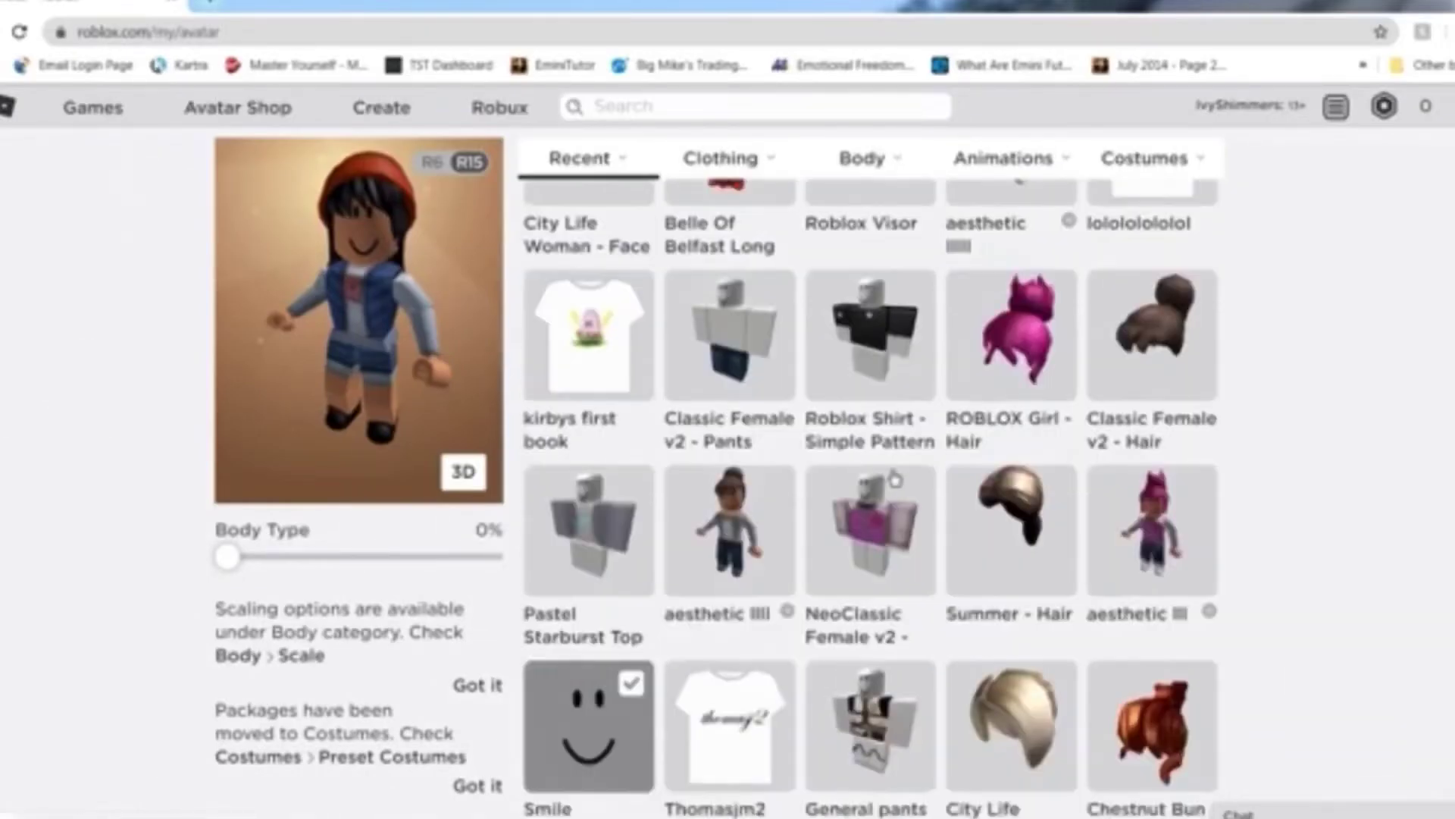
scroll(893, 477, "up", 10)
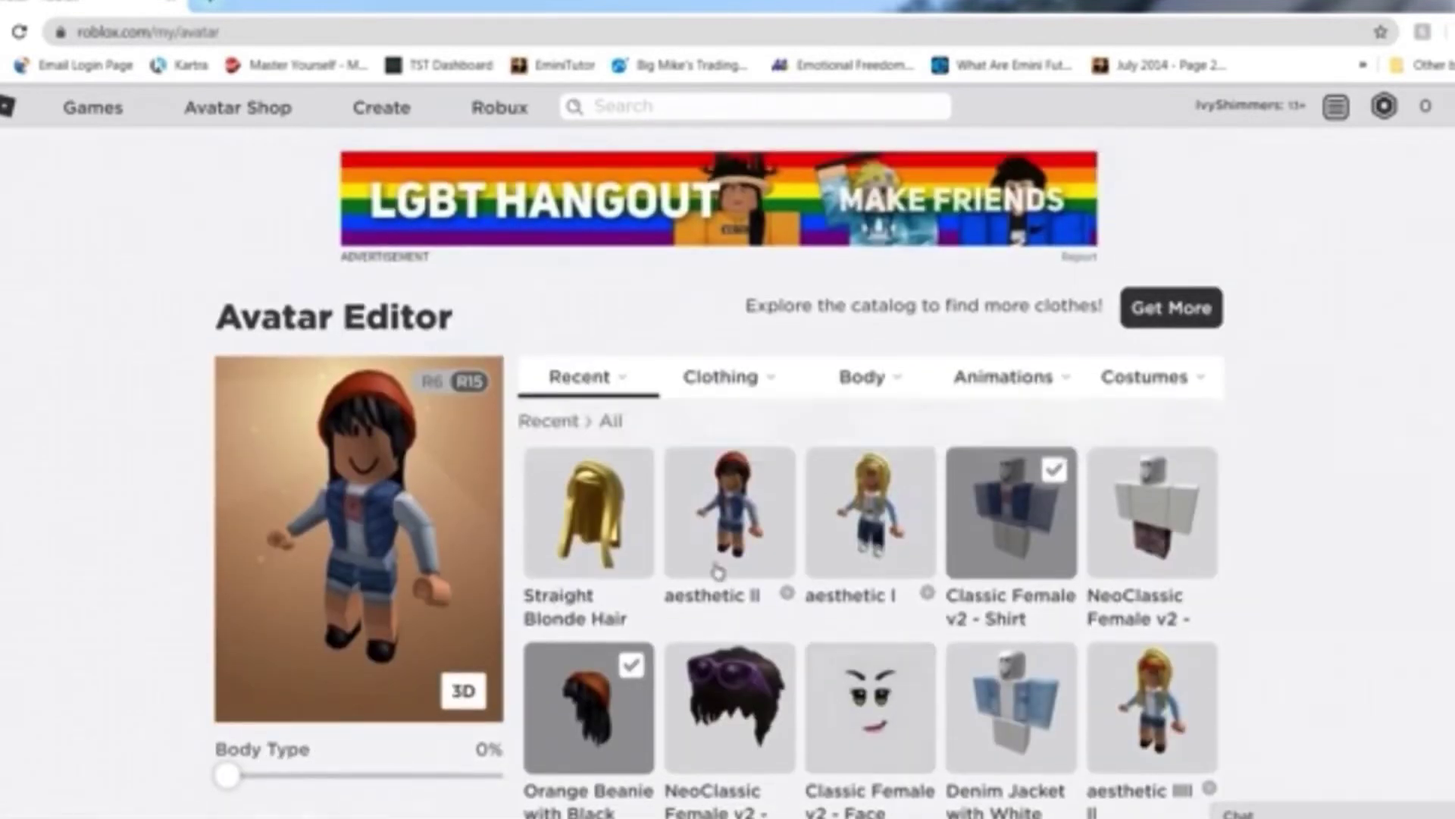
left_click(1151, 379)
left_click(1097, 430)
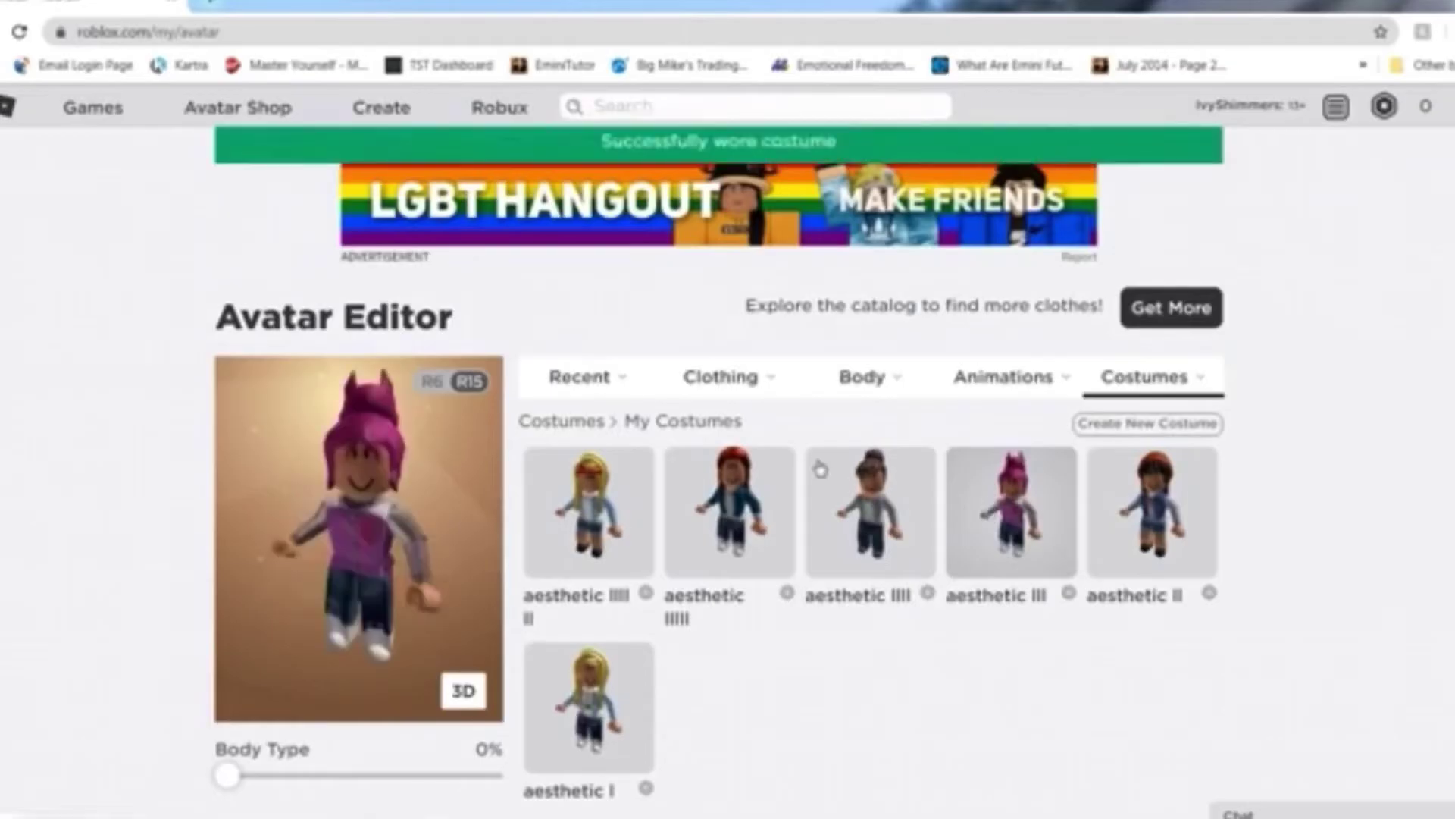
mouse_move(575, 391)
left_click(557, 424)
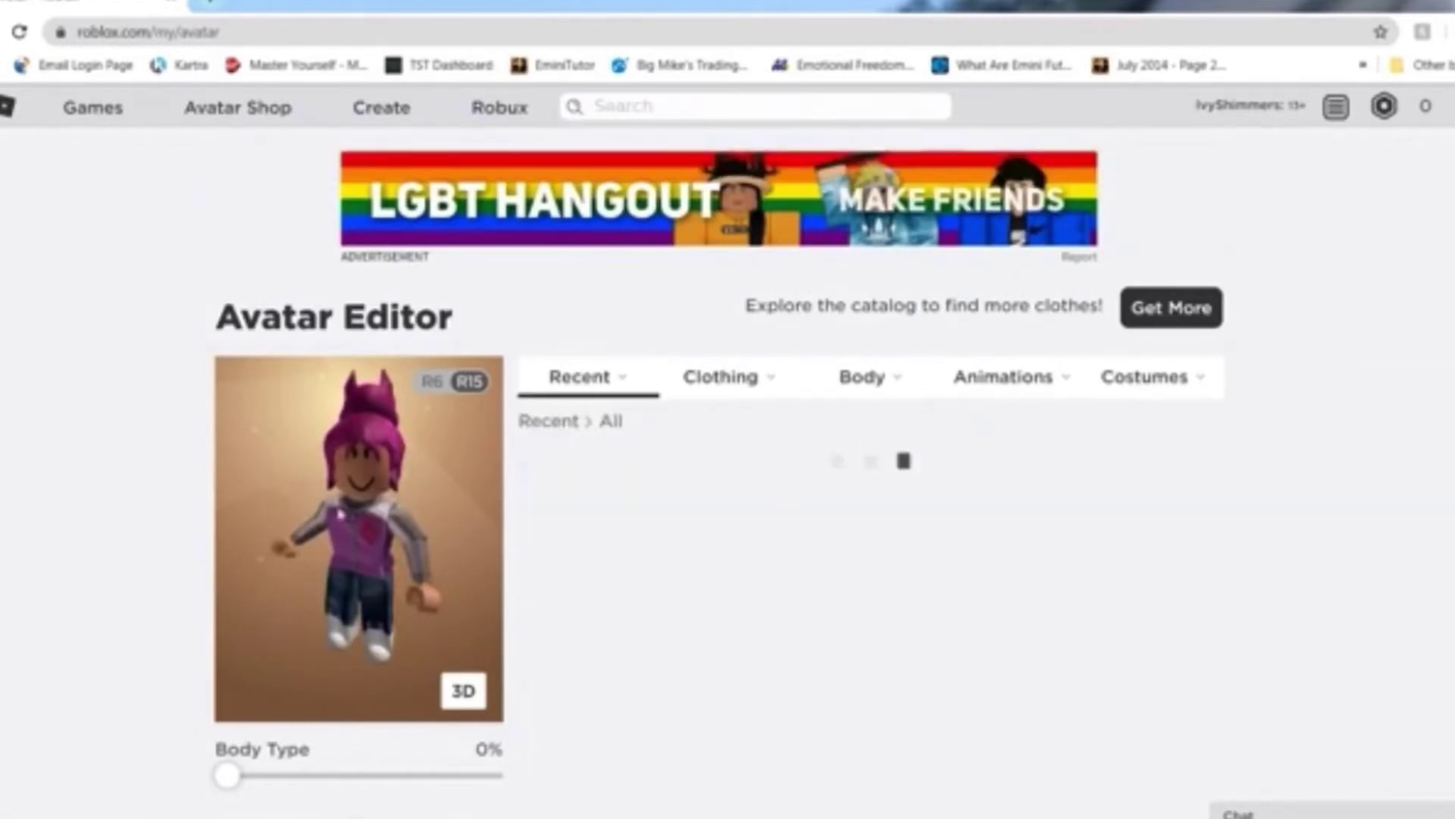
scroll(716, 587, "down", 5)
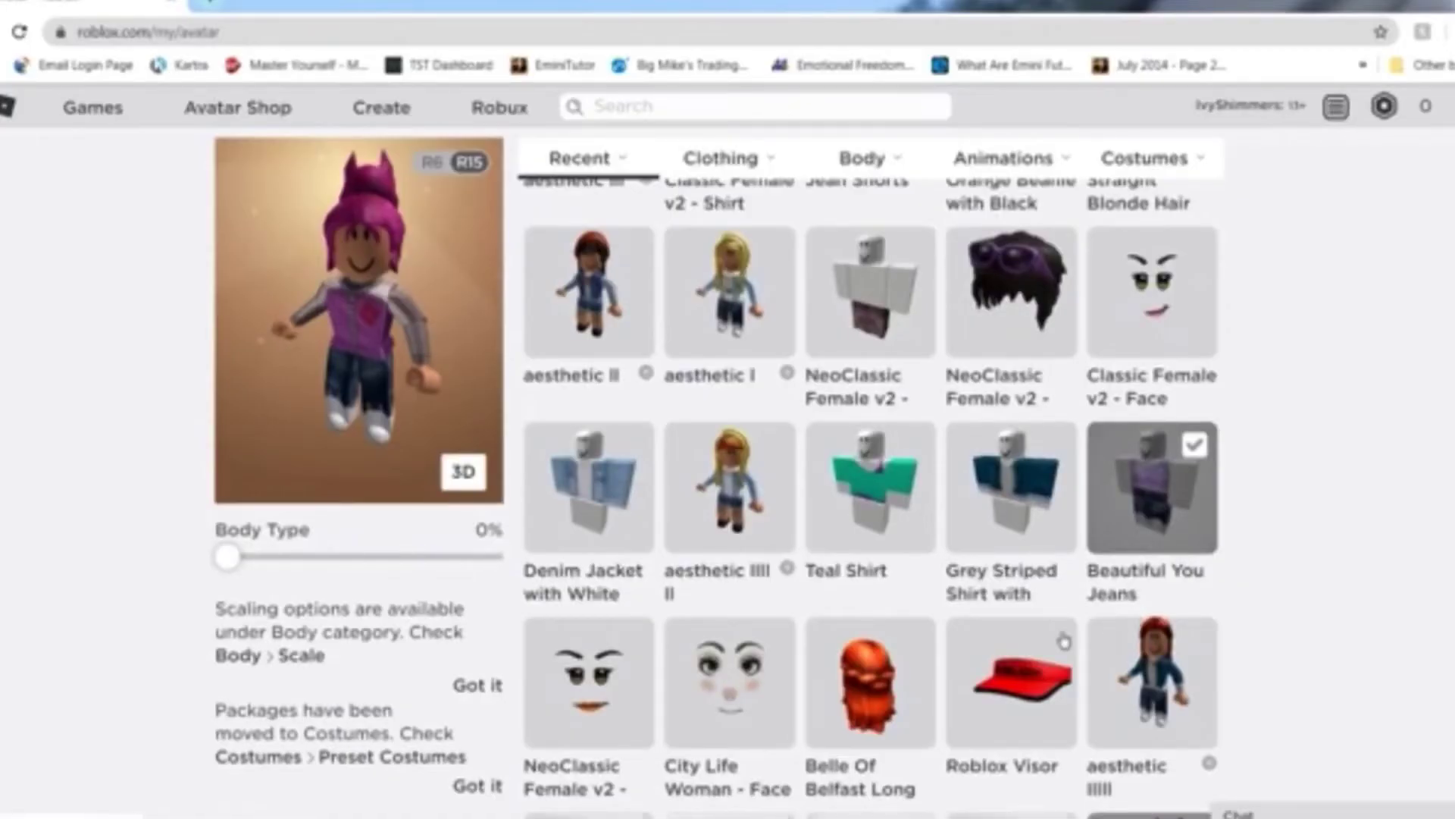
scroll(1064, 641, "down", 5)
left_click(1004, 656)
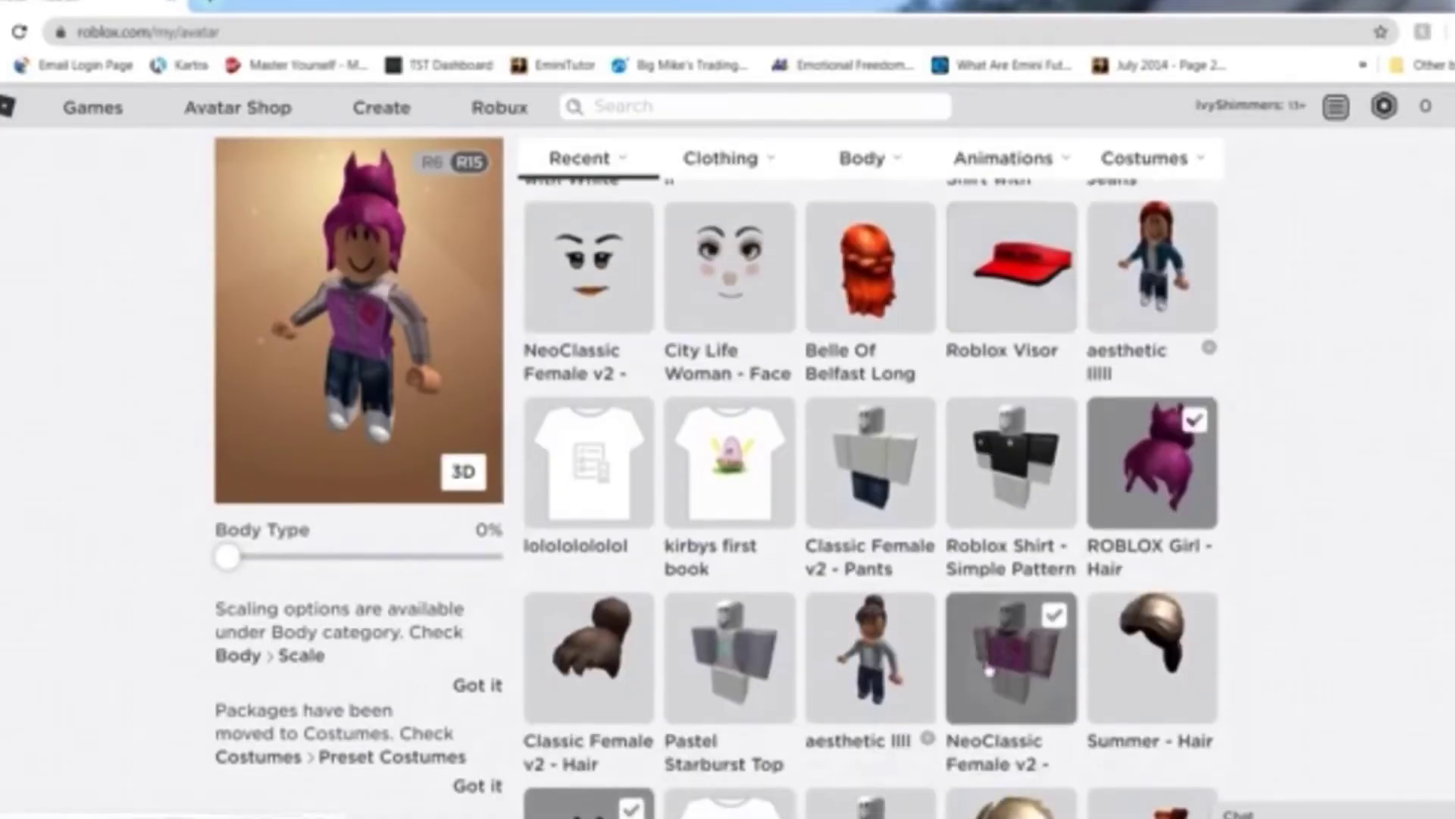
scroll(1001, 660, "down", 3)
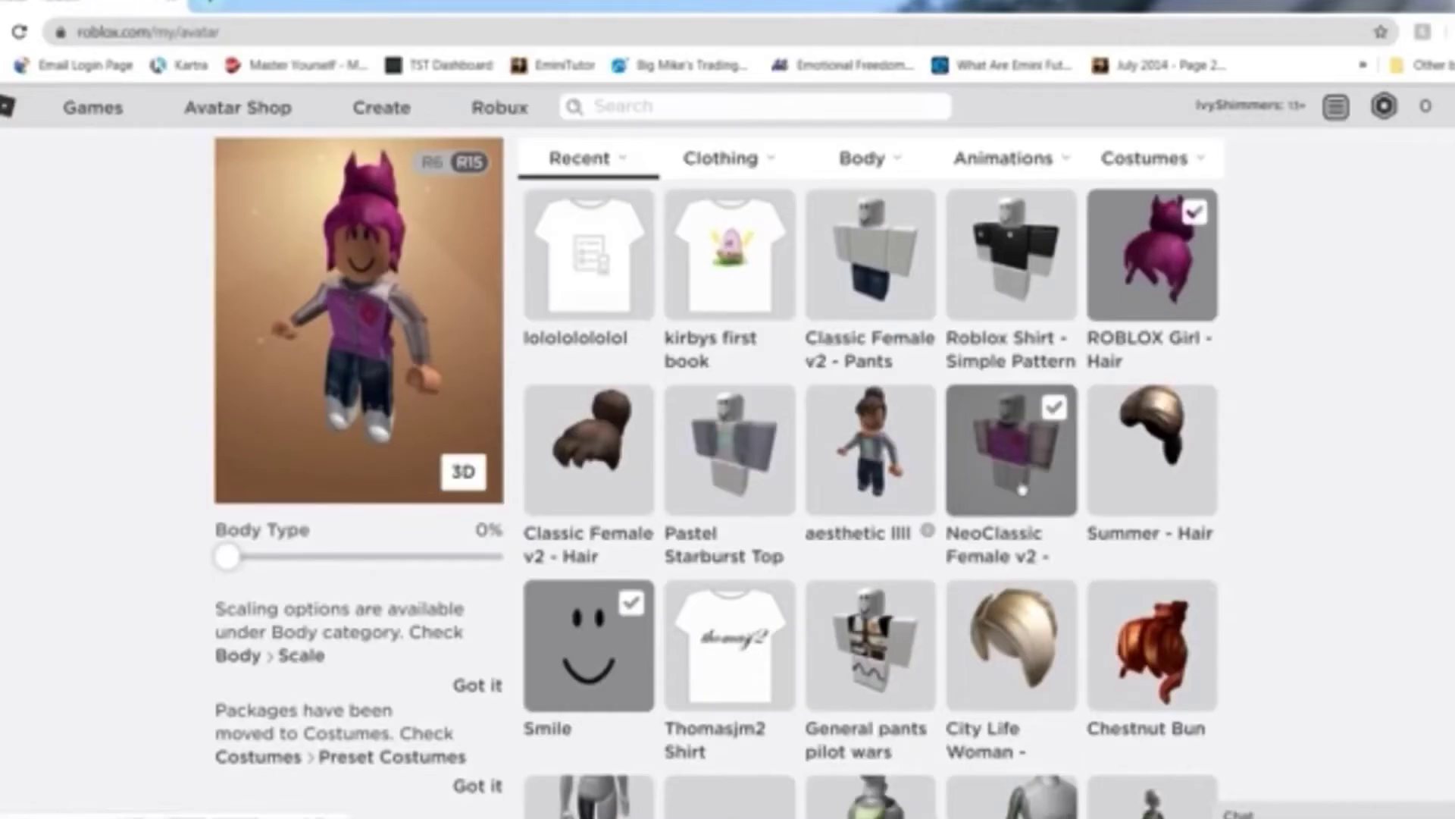
scroll(1023, 489, "down", 8)
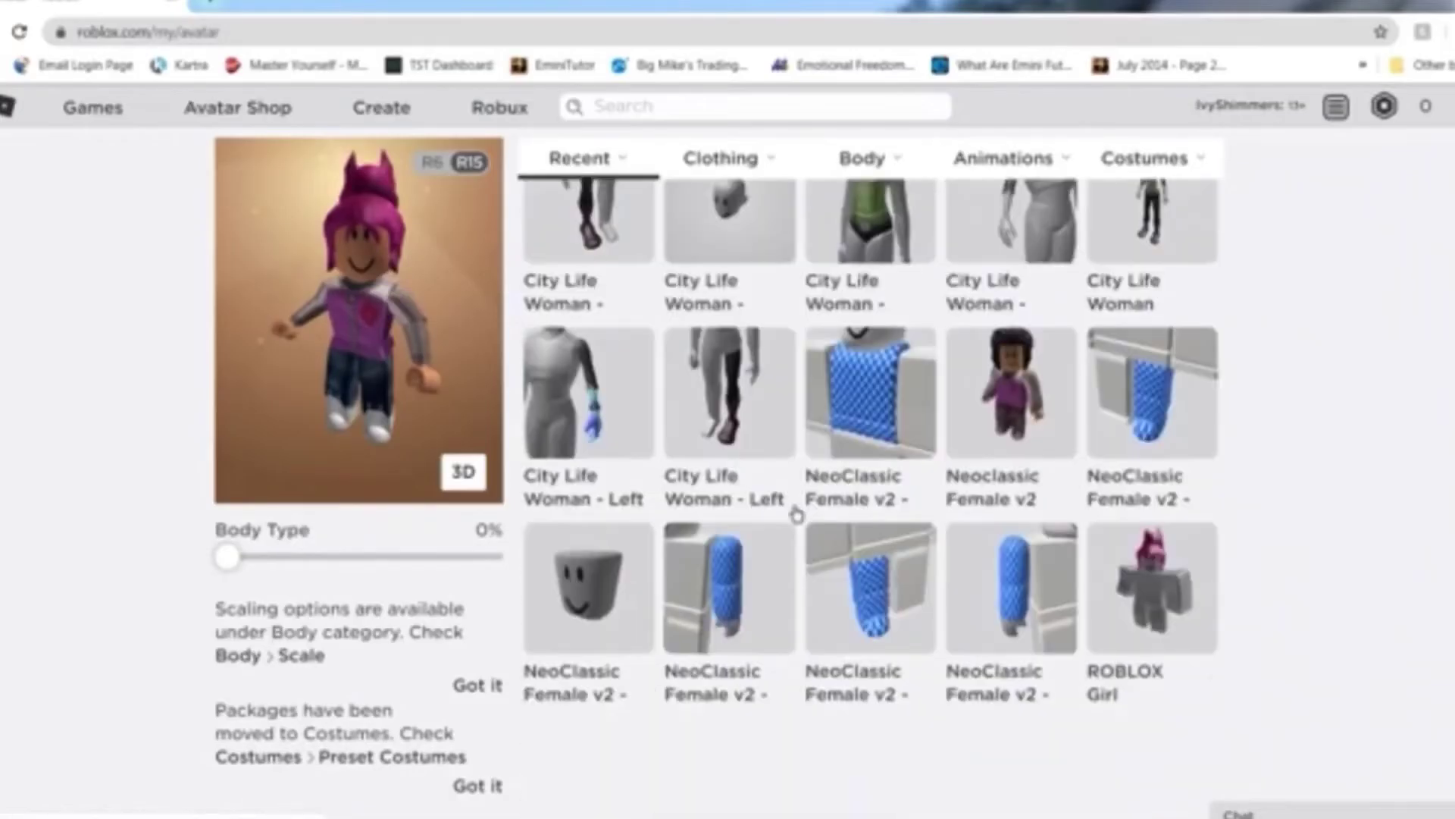
scroll(796, 516, "down", 5)
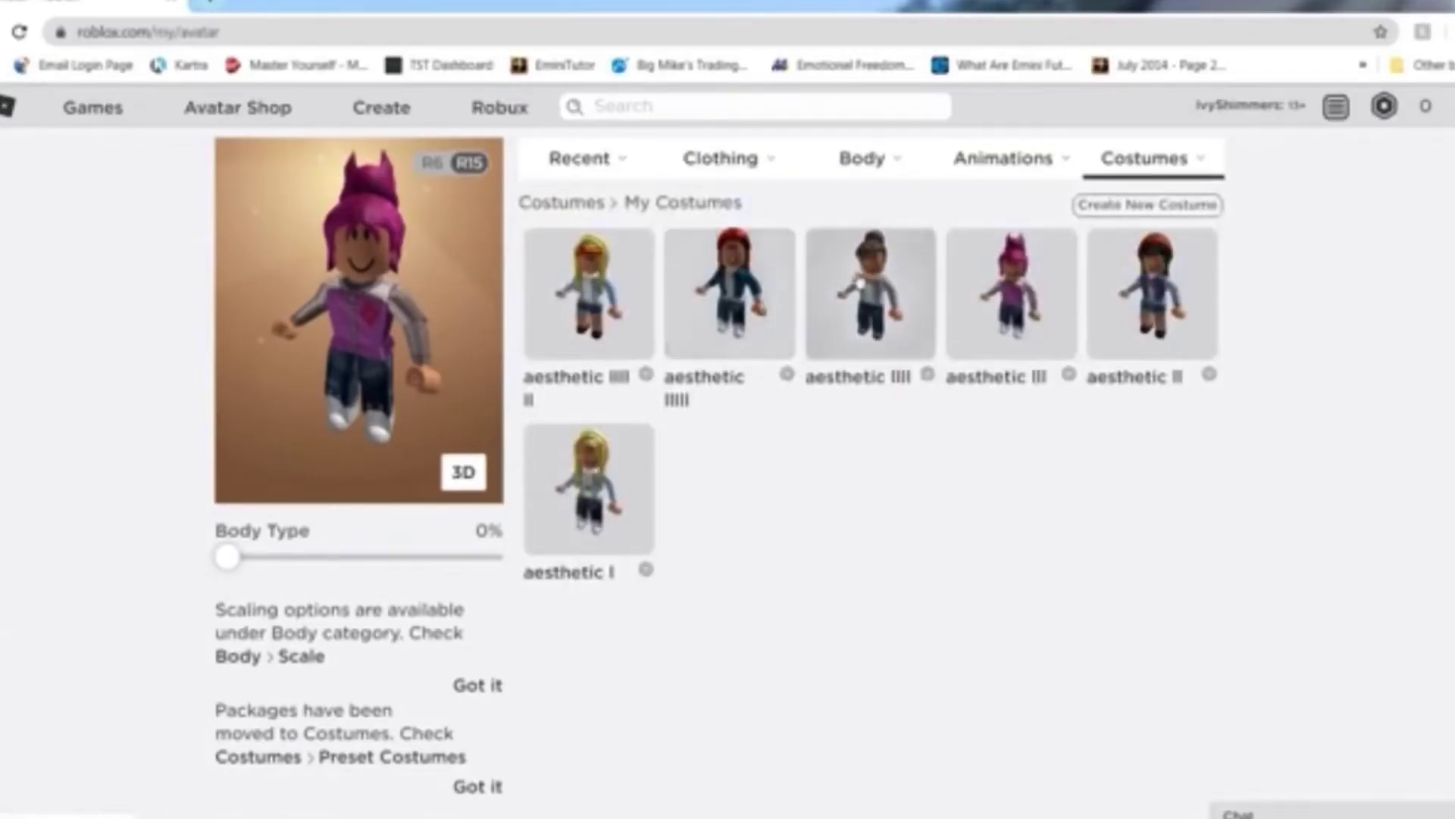
Step: Wear the aesthetic IIII costume: brown bun hair, Pastel Starburst Top and Classic Female v2 Pants
left_click(837, 279)
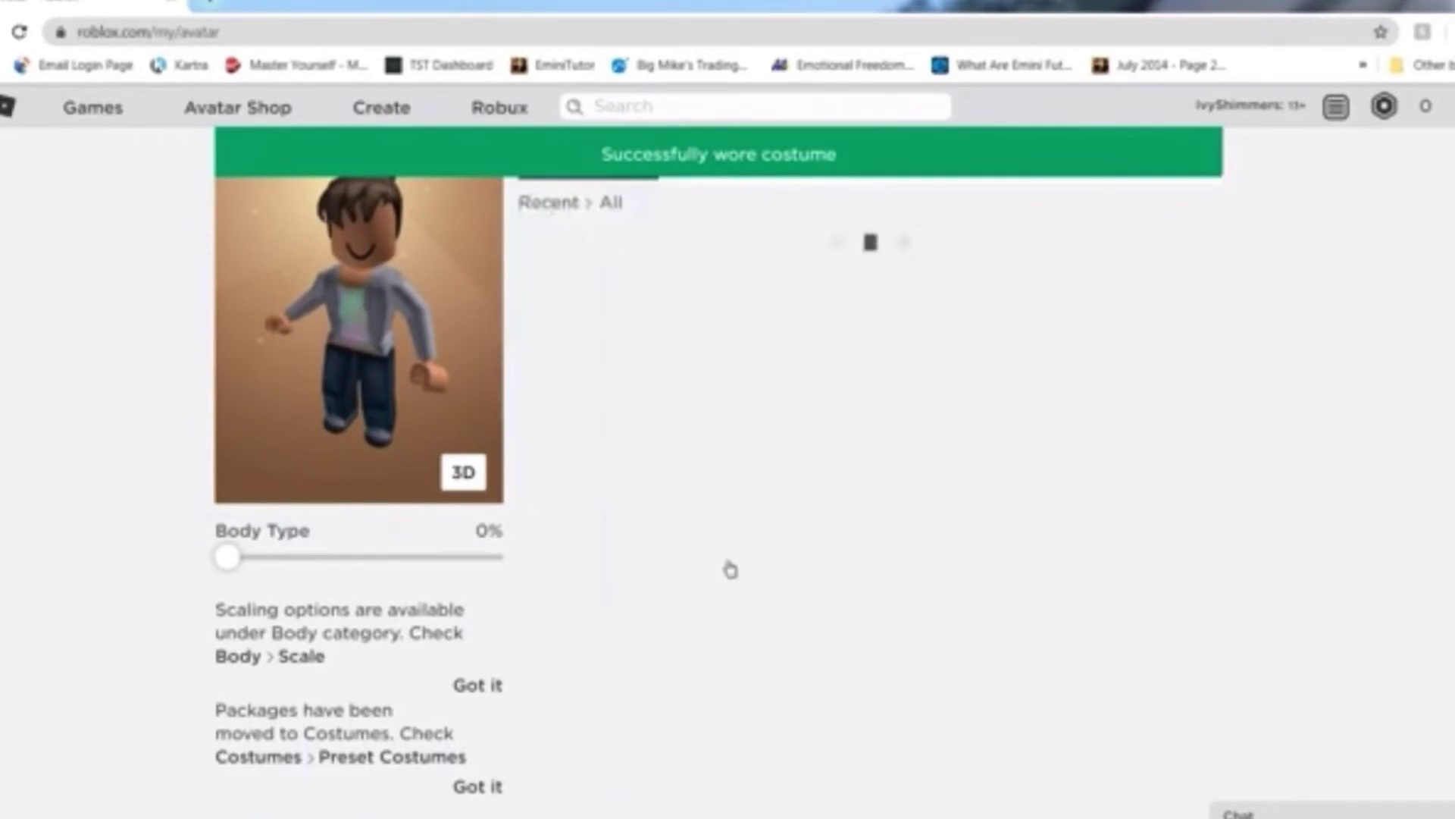
scroll(724, 485, "down", 7)
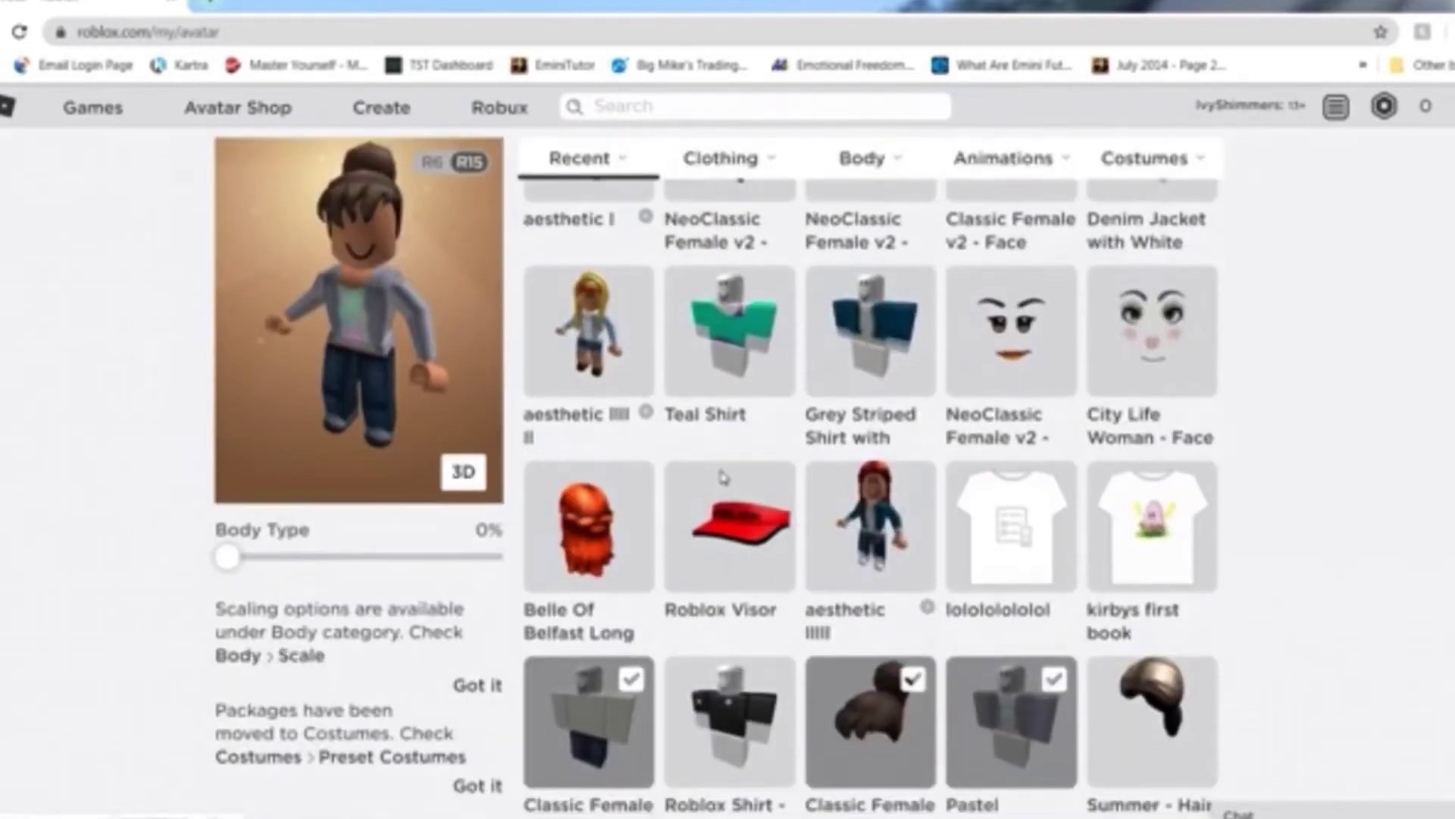
scroll(723, 478, "down", 5)
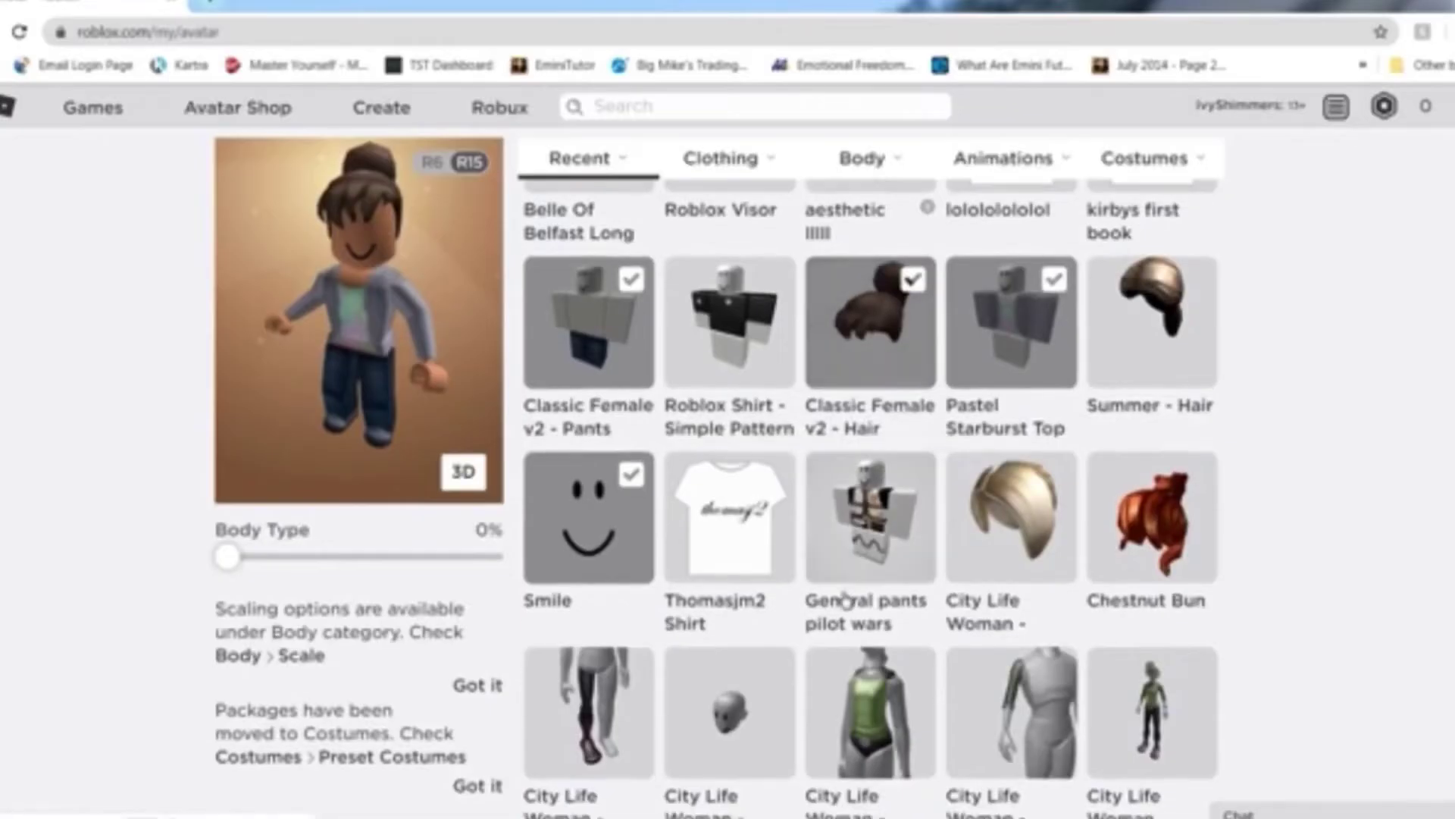
scroll(595, 421, "down", 3)
scroll(849, 546, "down", 6)
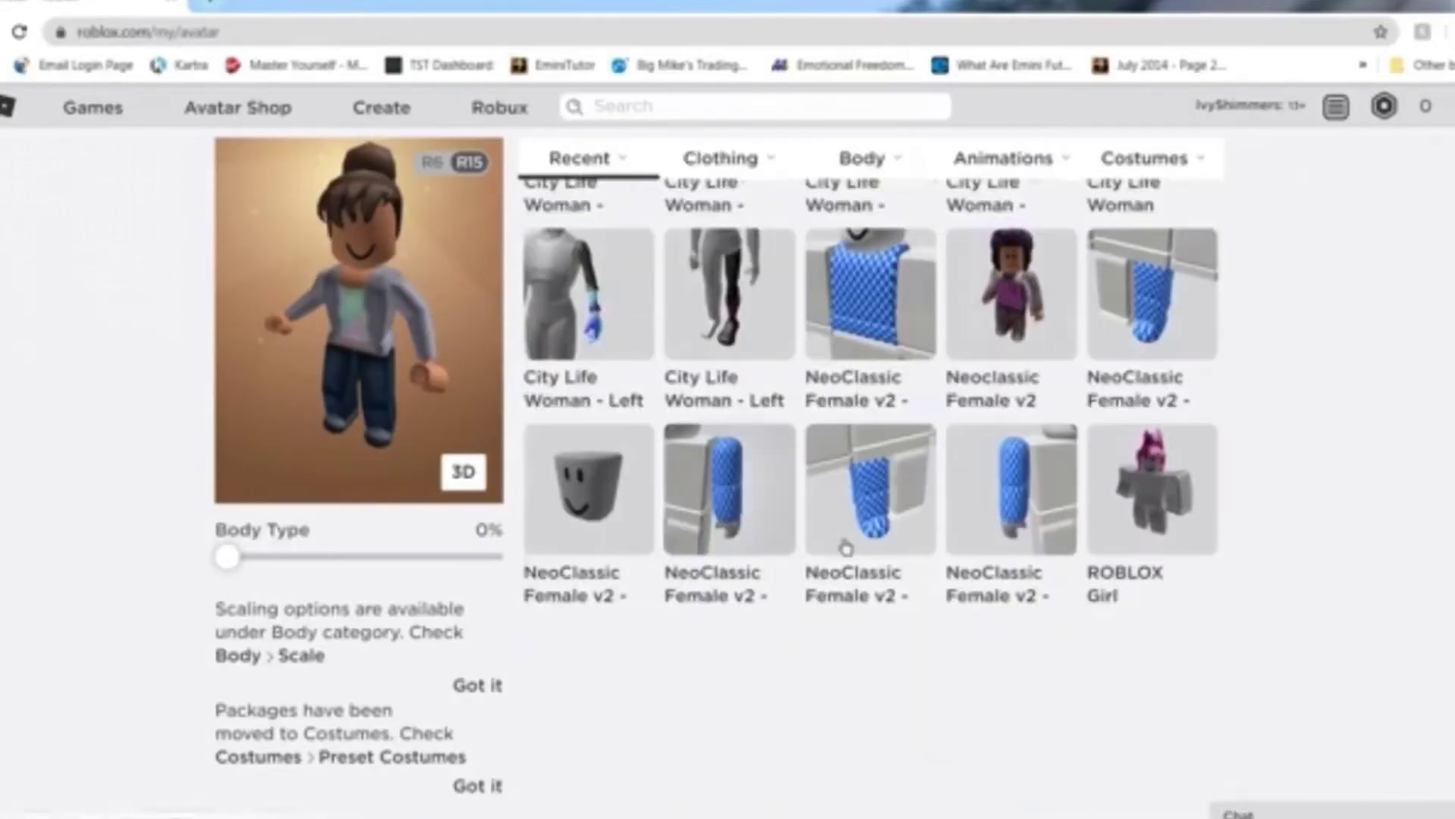
scroll(962, 546, "up", 13)
scroll(558, 660, "up", 3)
scroll(572, 739, "down", 3)
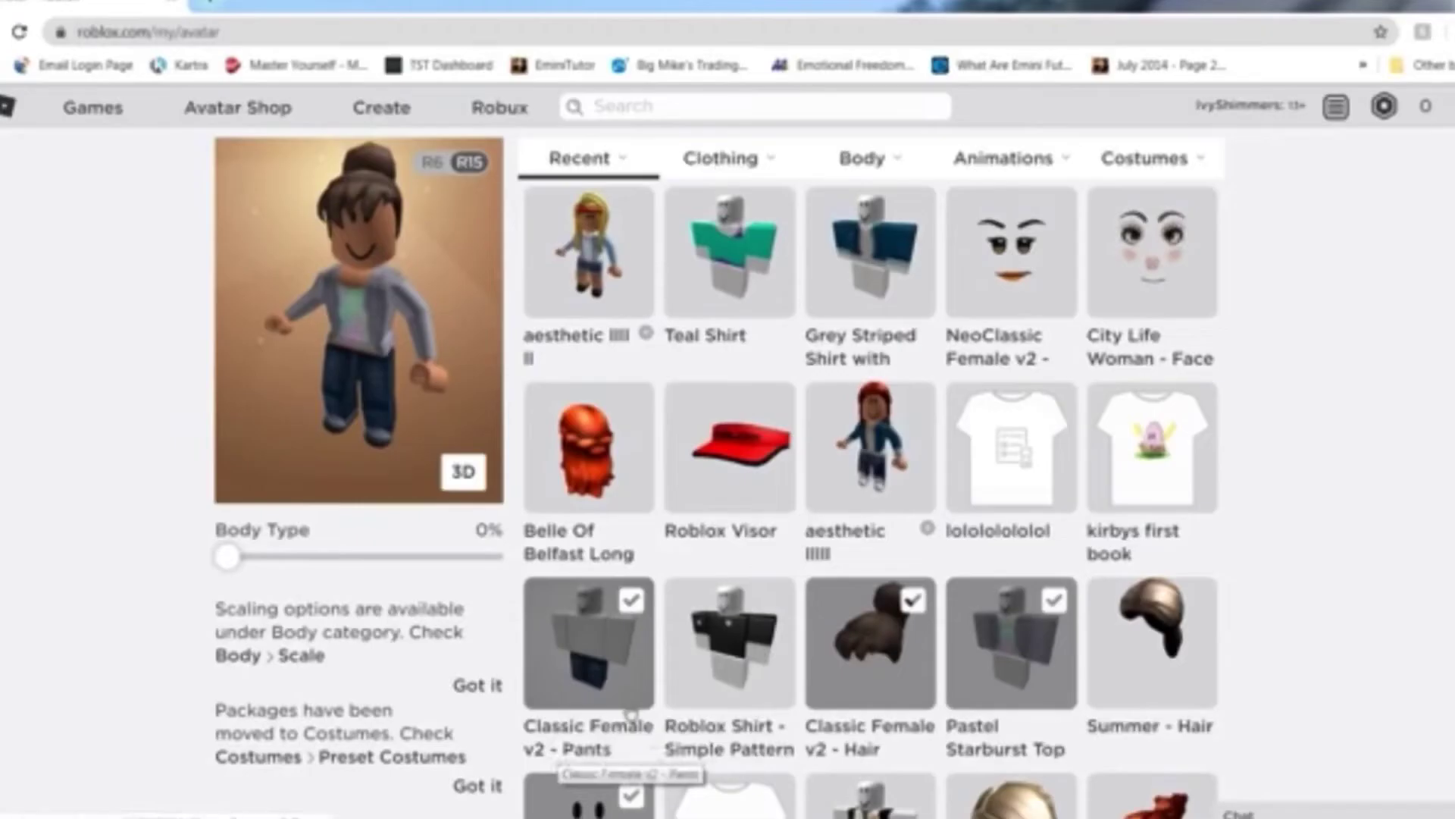
scroll(774, 654, "up", 4)
scroll(775, 653, "up", 6)
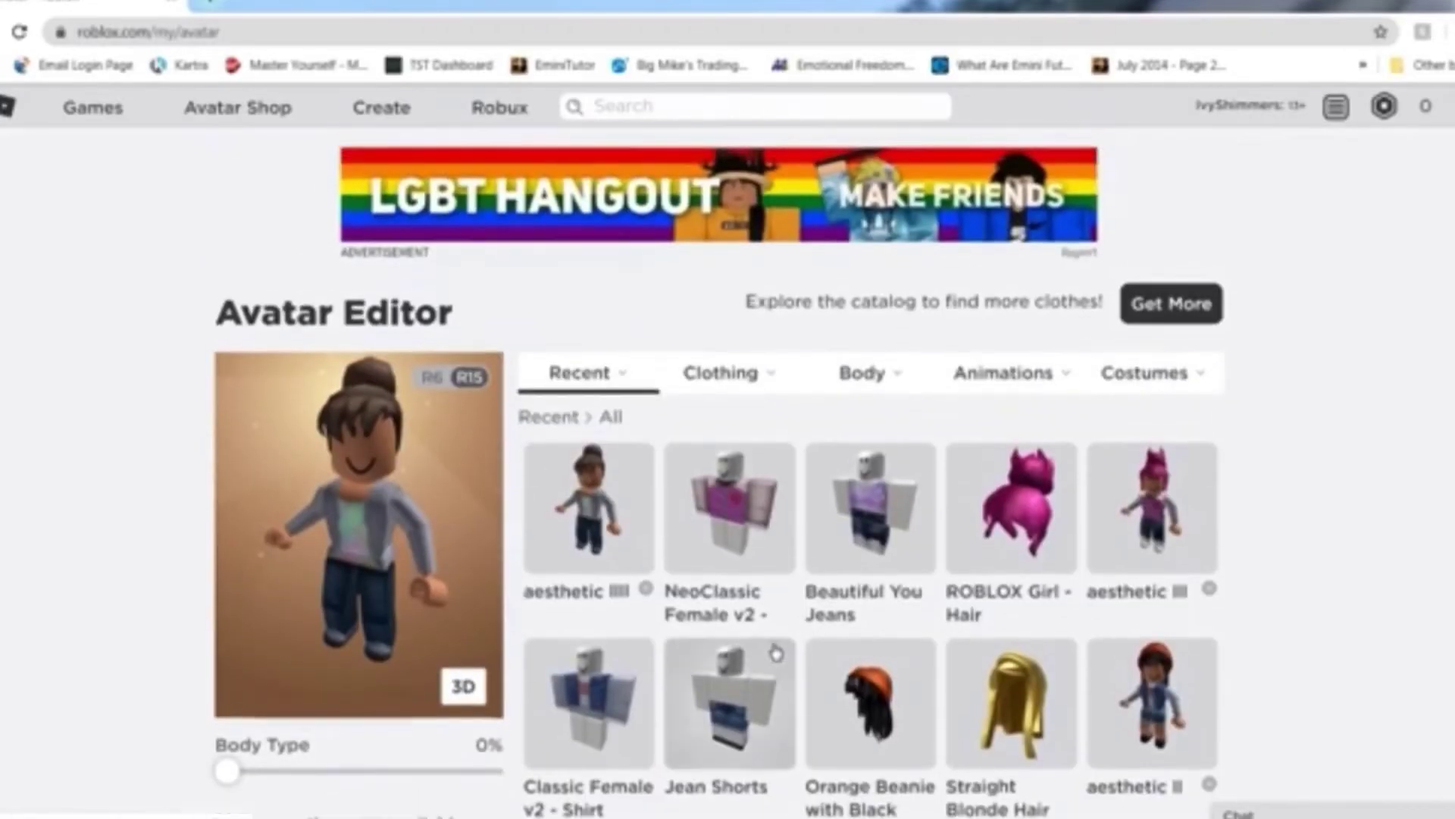
mouse_move(874, 495)
scroll(876, 496, "down", 8)
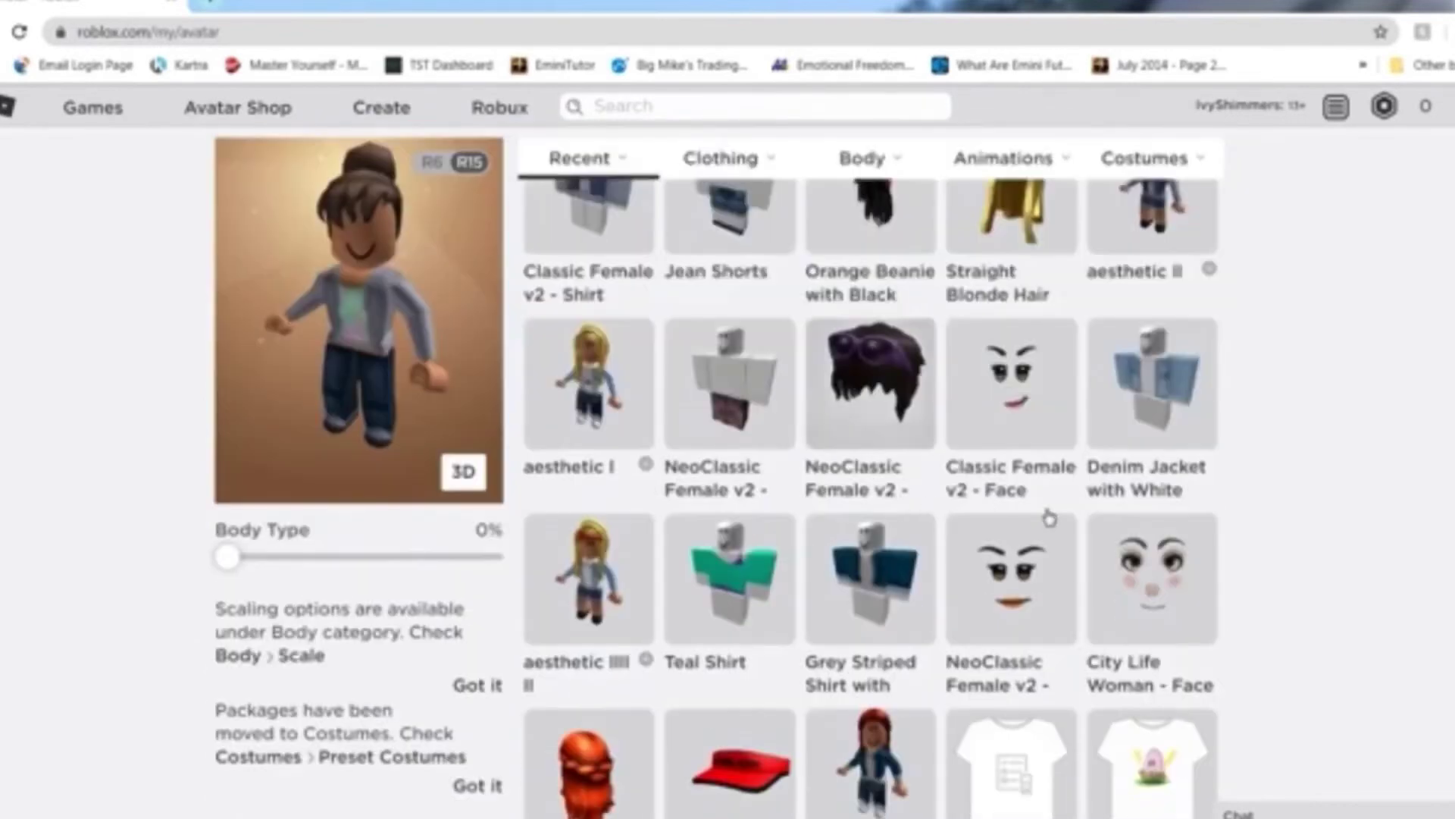
scroll(986, 507, "up", 5)
scroll(1091, 523, "down", 2)
scroll(1091, 521, "down", 10)
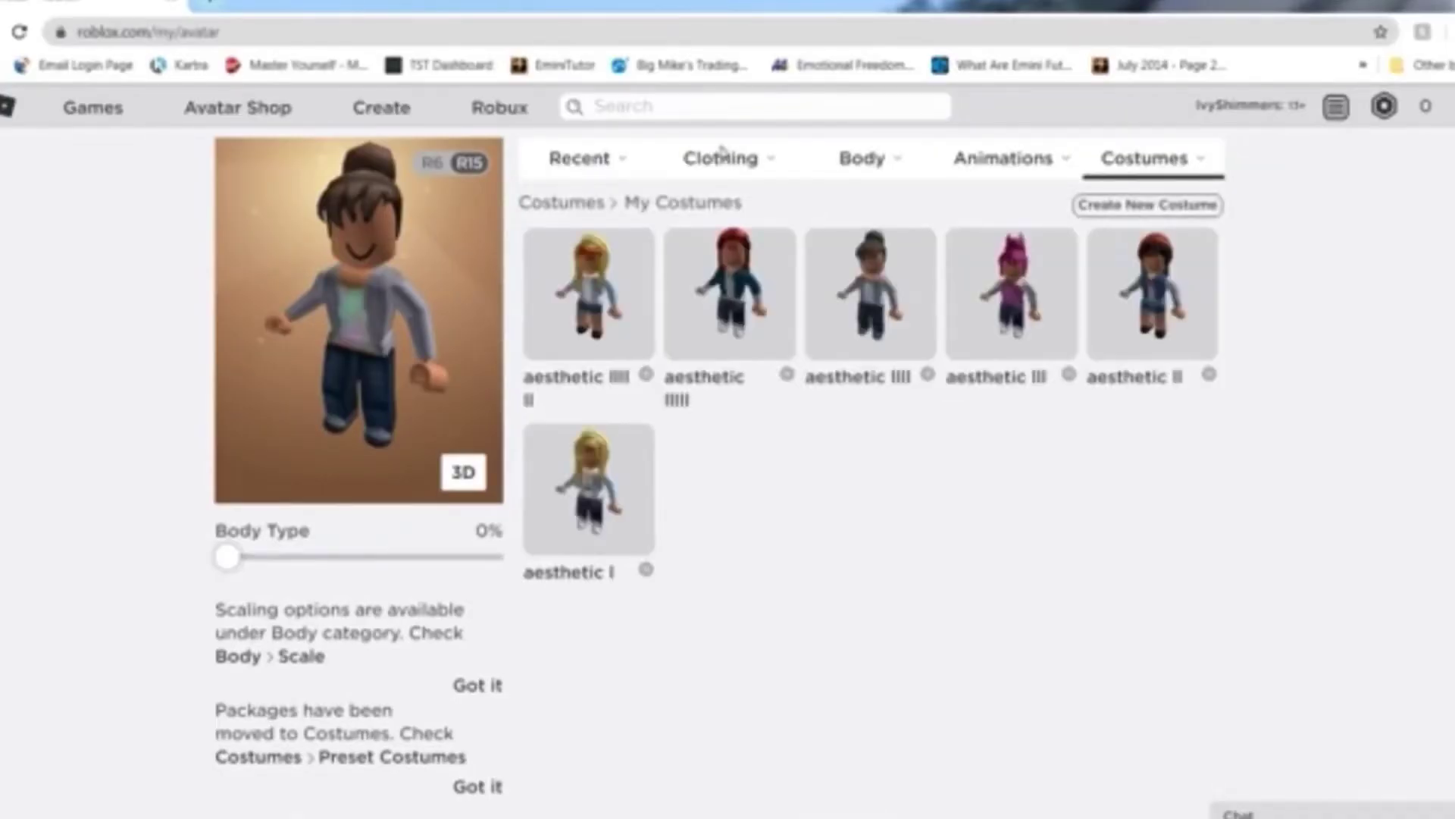
Step: Wear the red-haired aesthetic IIIII costume with the denim jacket, then browse the Recent items
left_click(777, 276)
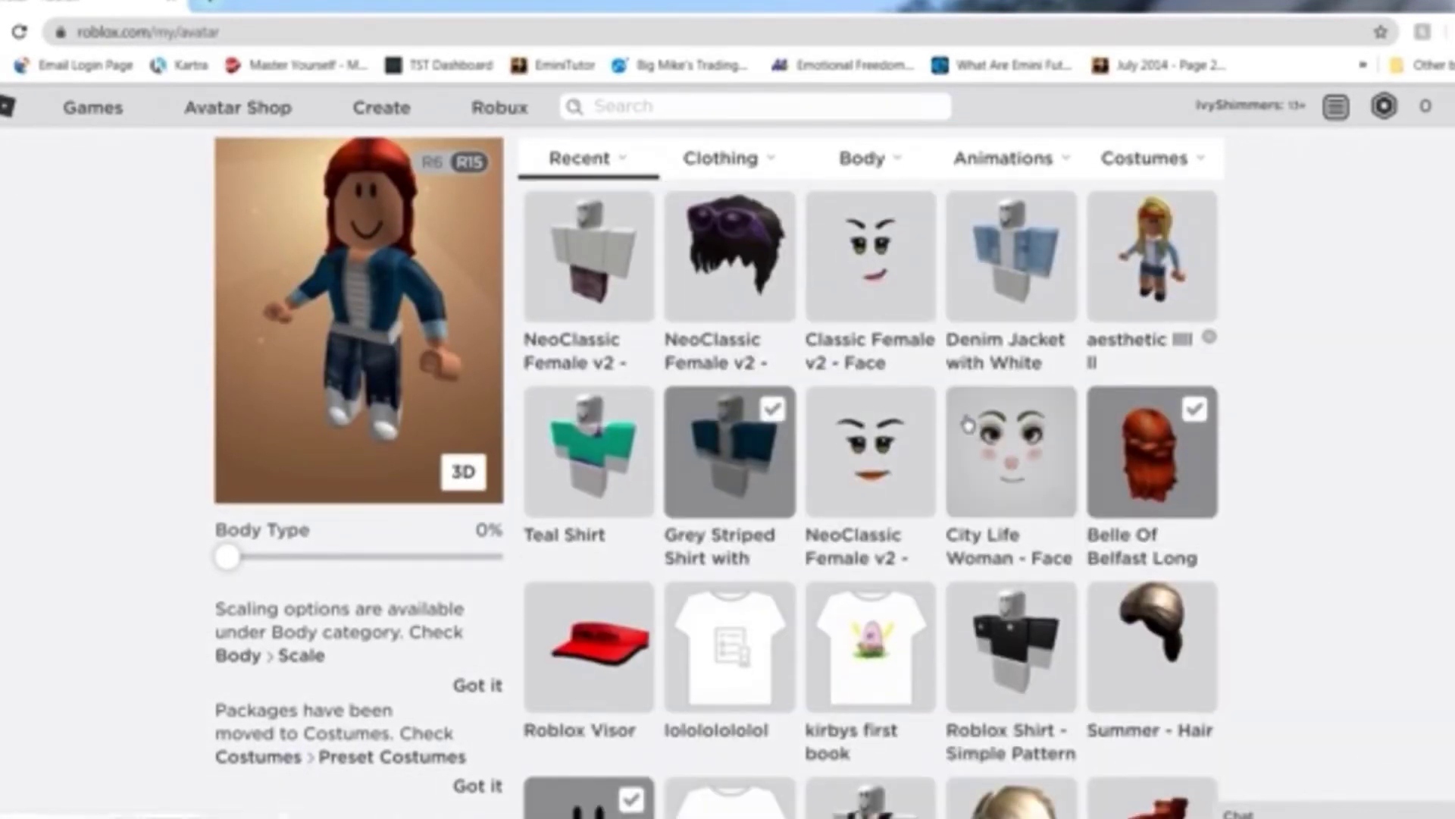
scroll(847, 377, "down", 8)
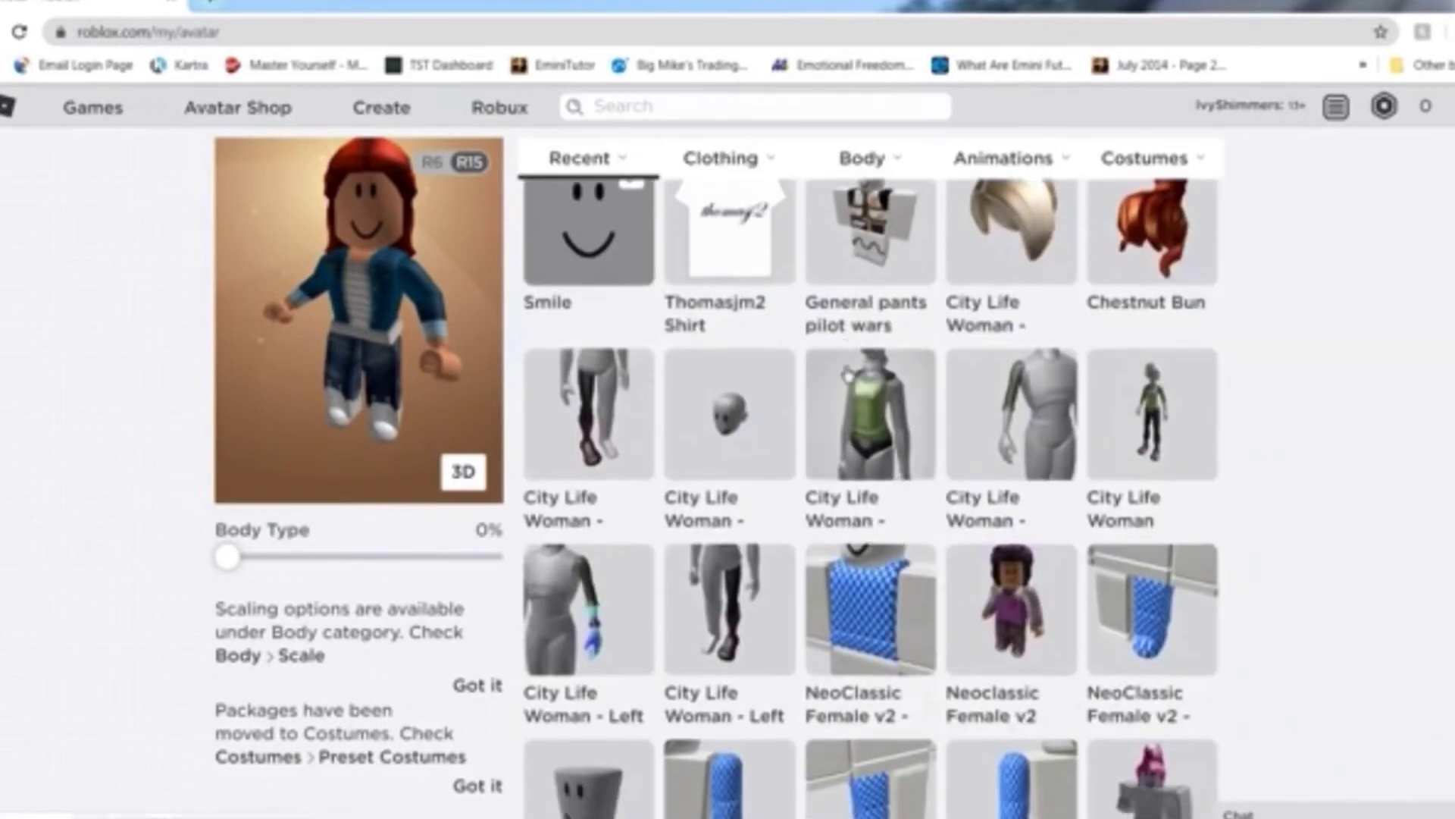
scroll(840, 371, "down", 4)
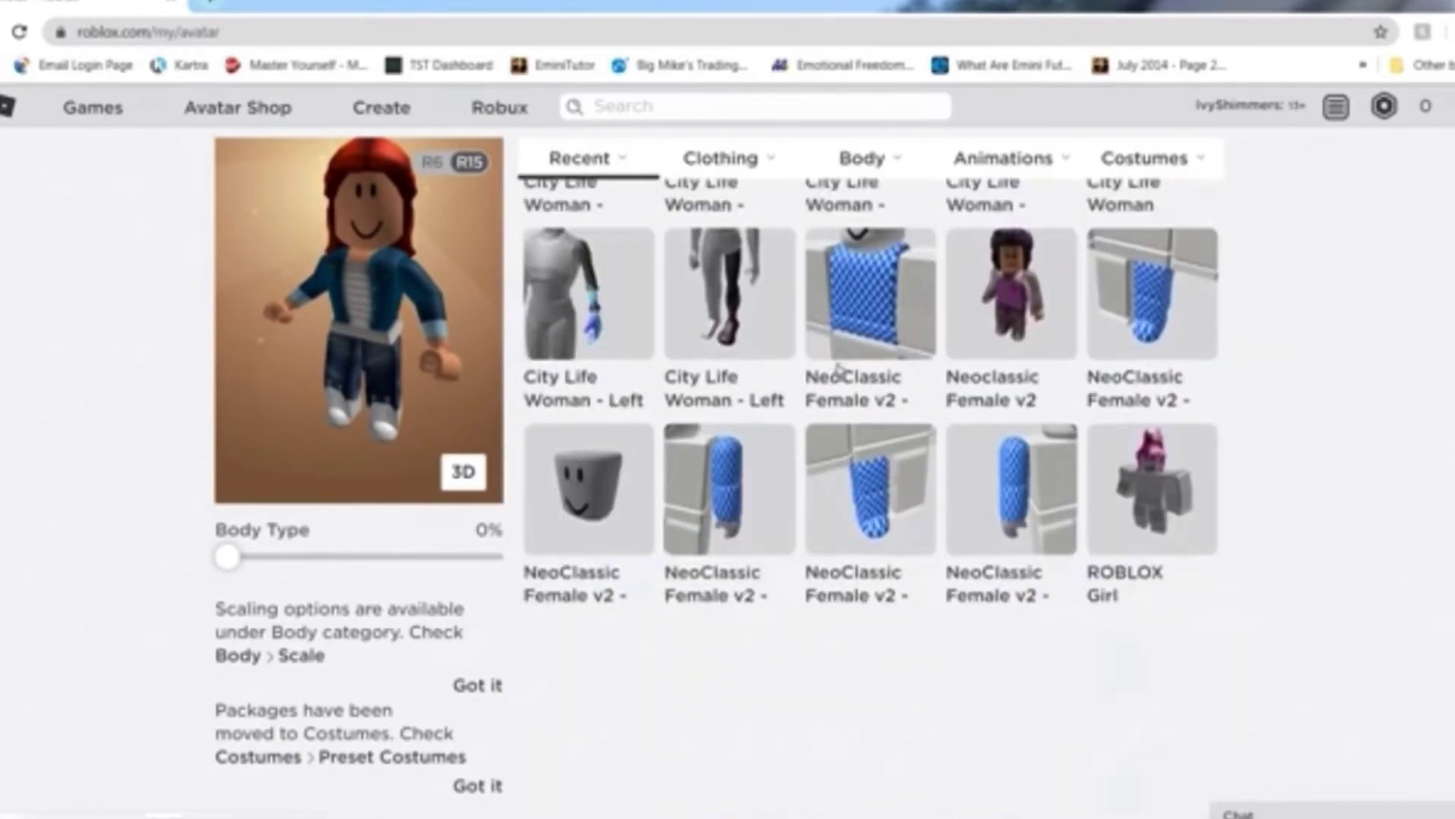
scroll(840, 371, "up", 5)
scroll(641, 447, "up", 3)
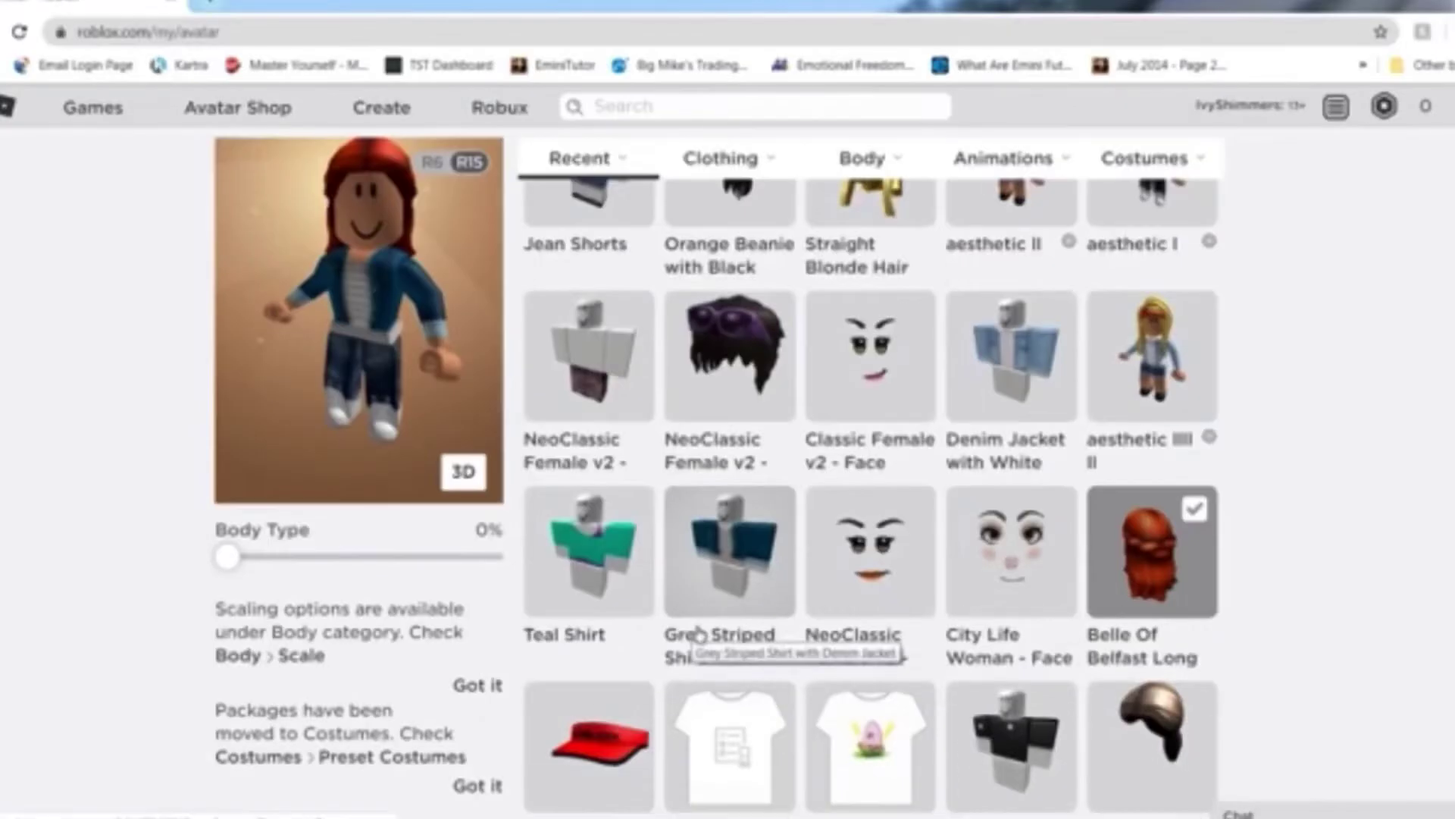
scroll(692, 591, "up", 3)
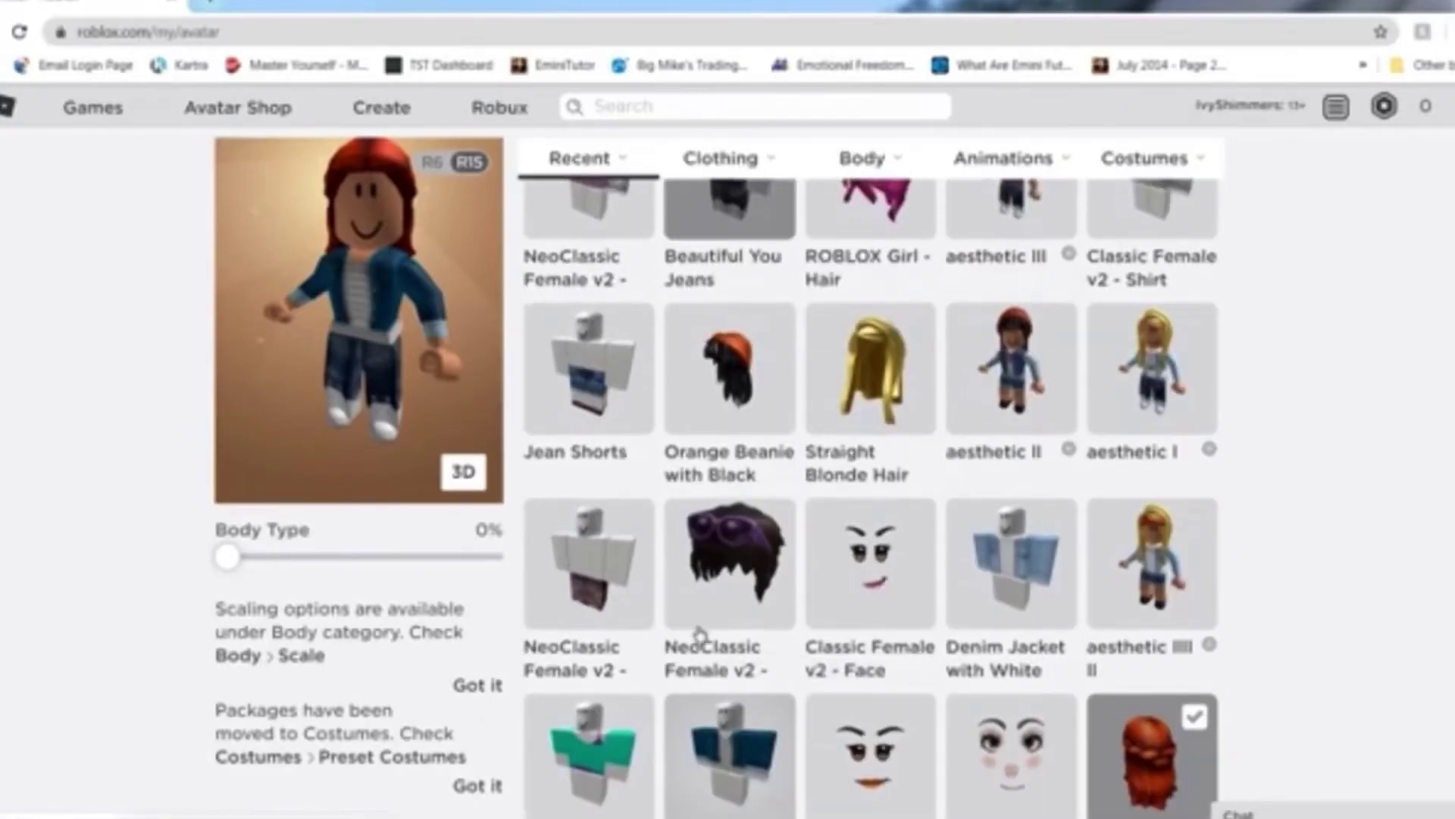
scroll(780, 569, "up", 3)
scroll(779, 535, "up", 1)
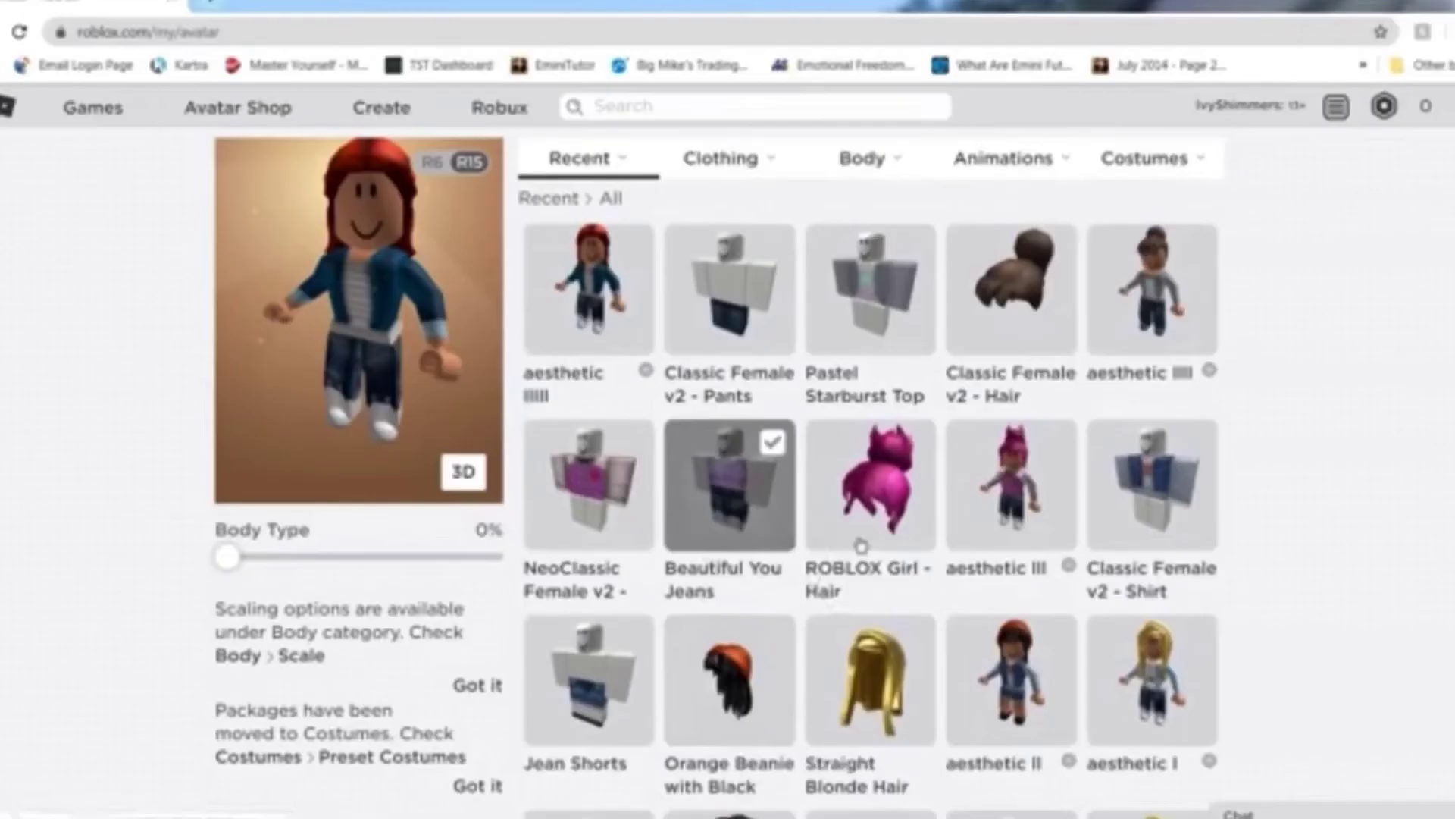
scroll(861, 536, "down", 1)
scroll(919, 551, "down", 15)
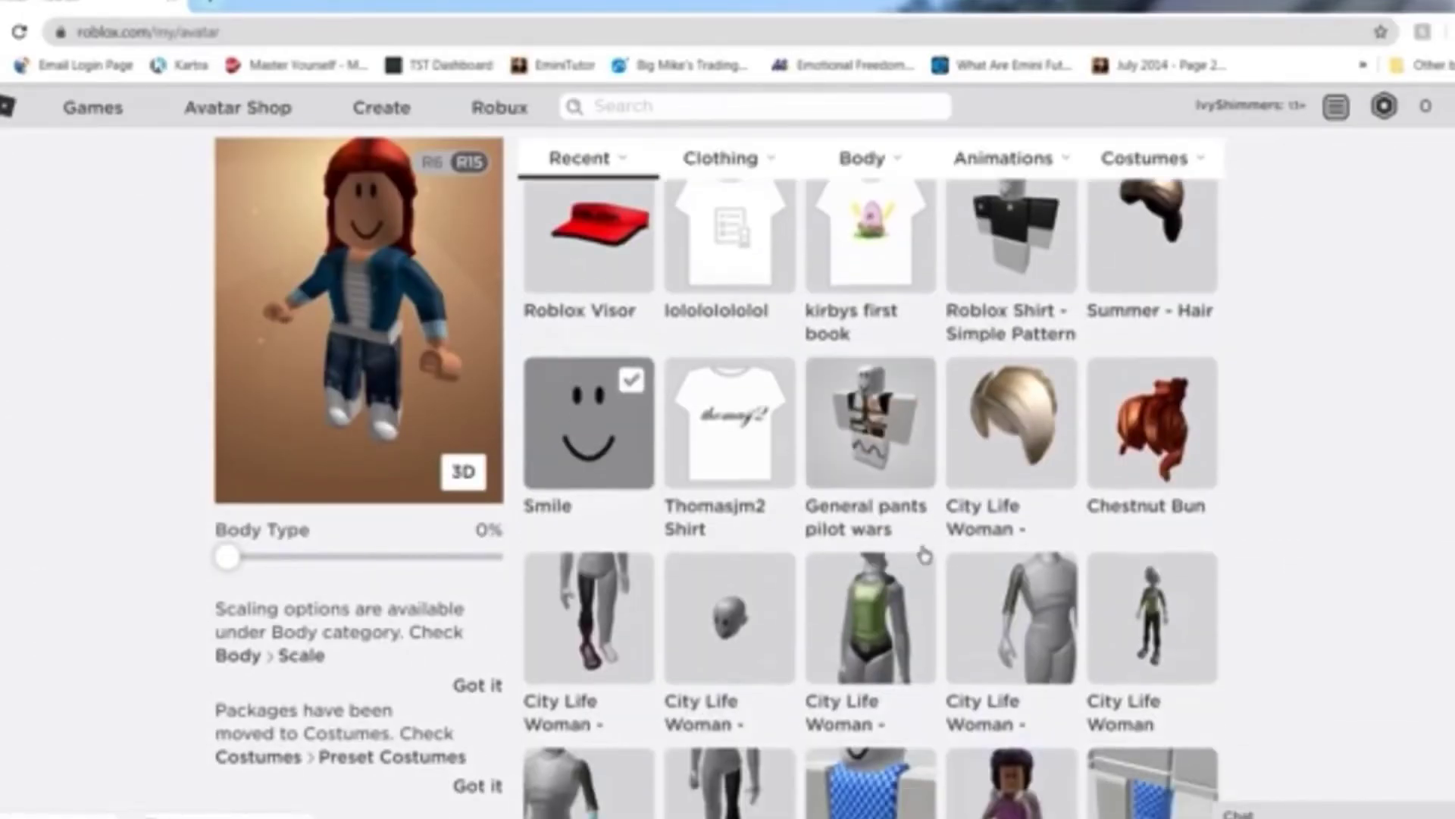
scroll(921, 550, "up", 13)
scroll(923, 546, "up", 5)
scroll(925, 546, "down", 10)
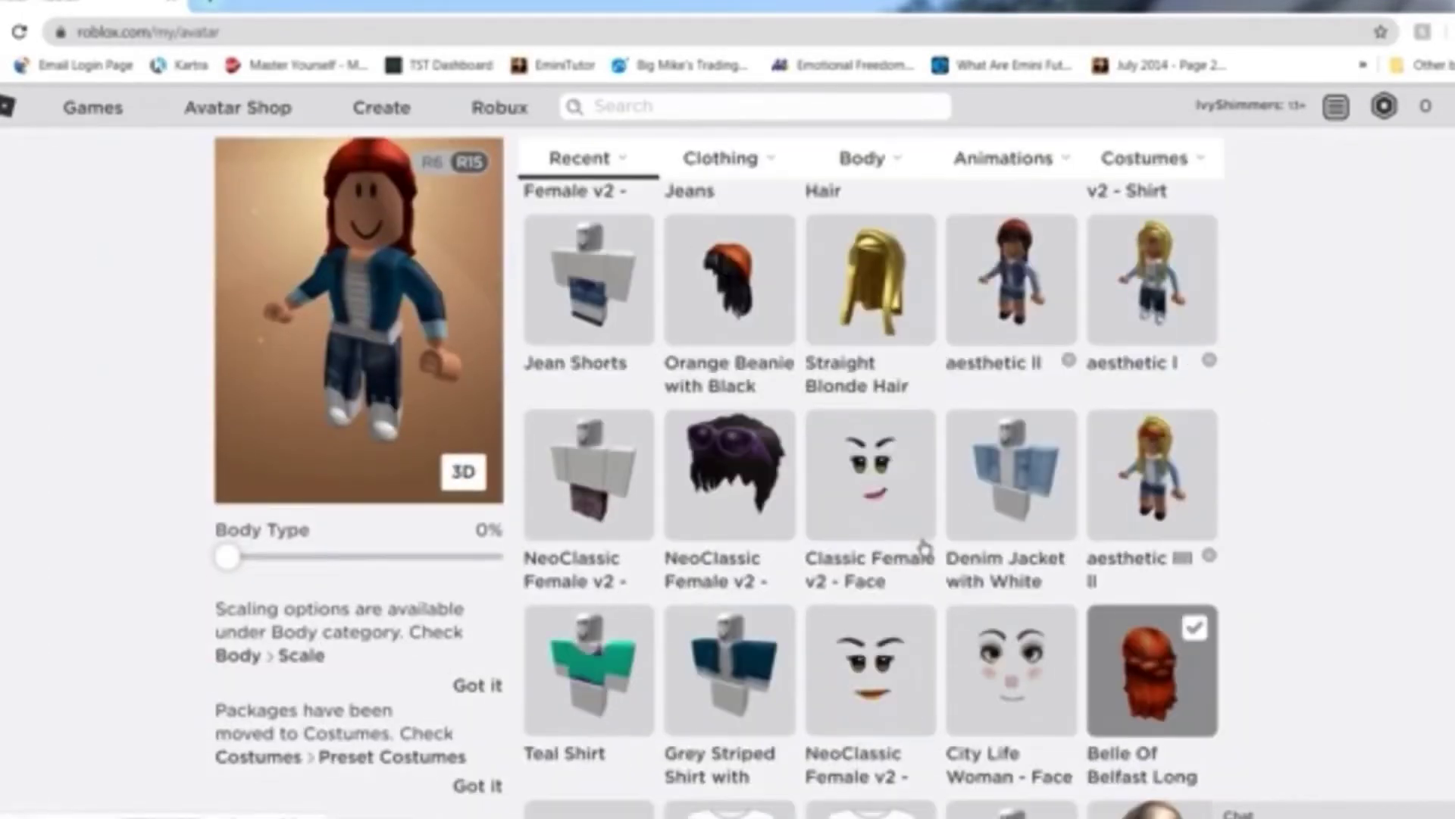
scroll(708, 494, "up", 3)
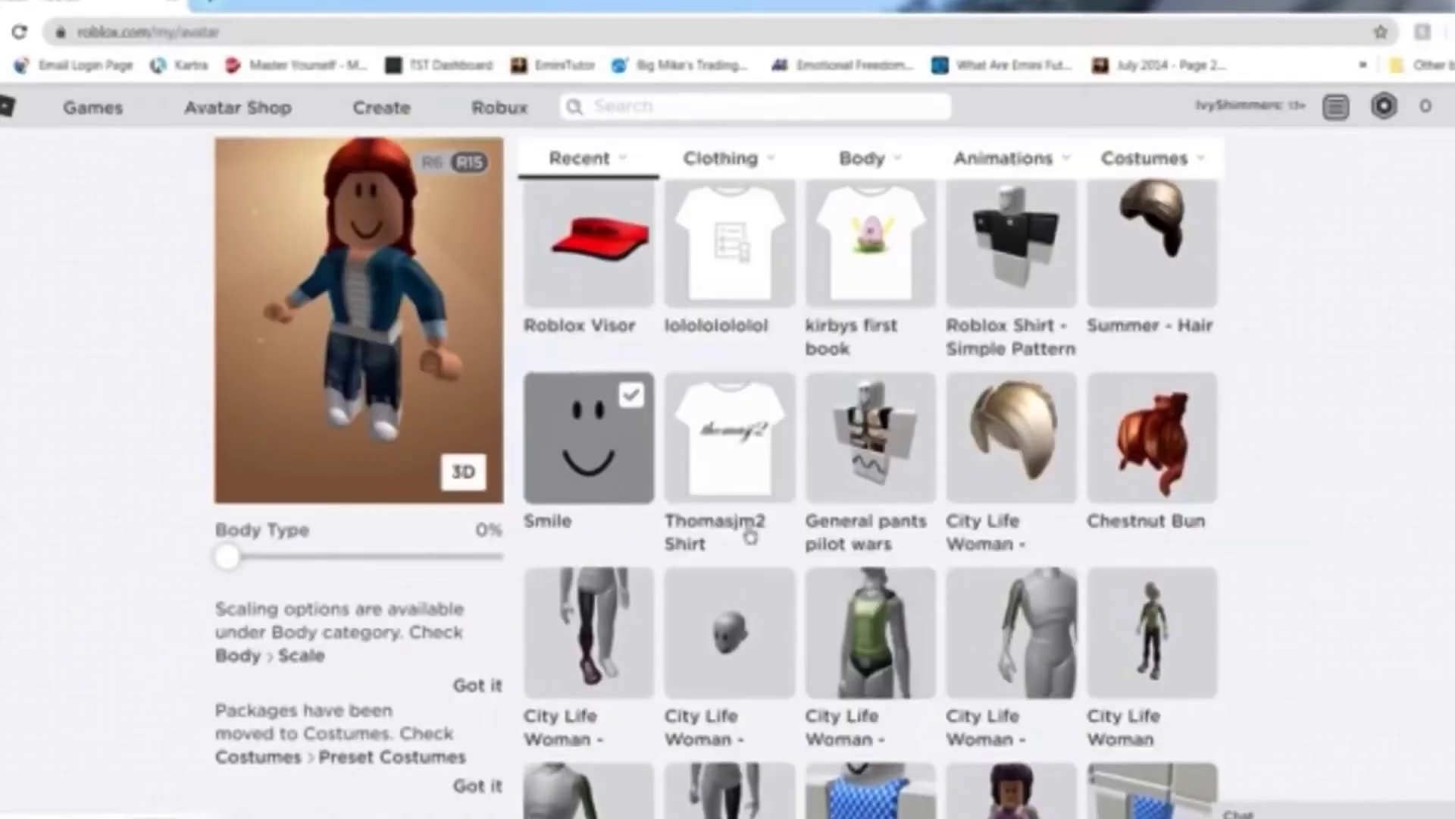
scroll(828, 572, "down", 7)
scroll(957, 559, "up", 10)
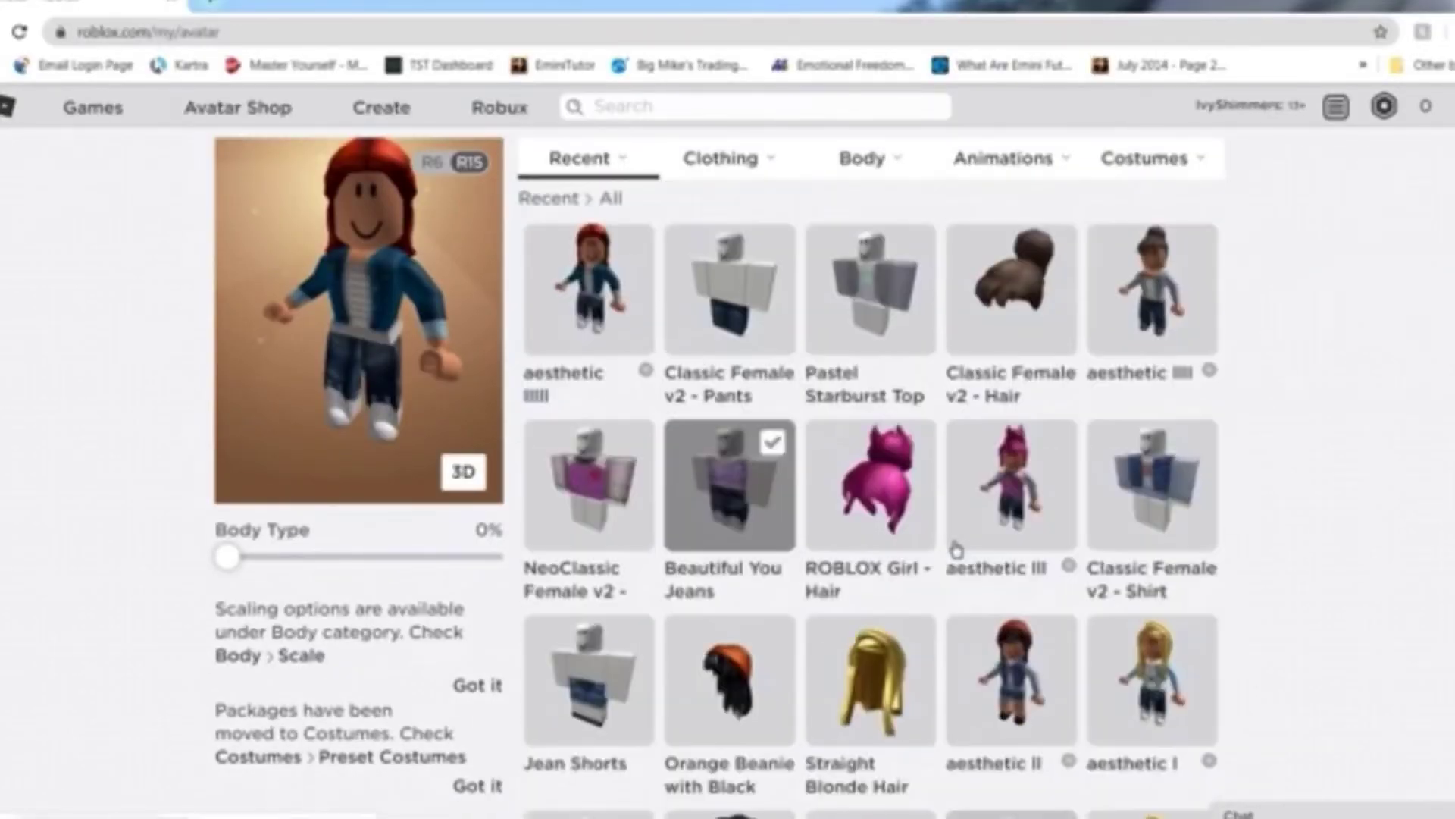
scroll(1103, 596, "down", 4)
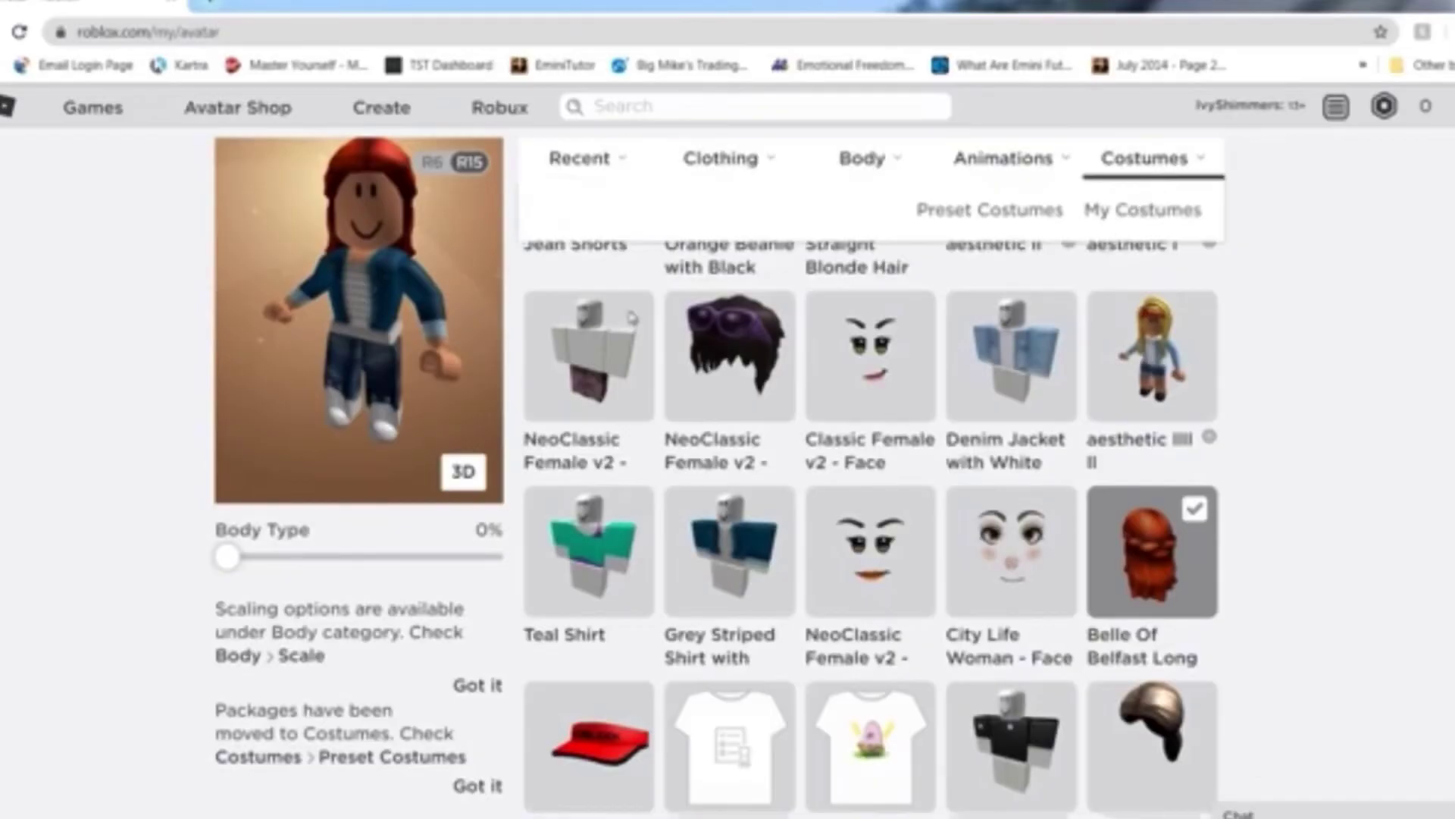
Step: Wear the blonde costume with the red Roblox Visor and Jean Shorts, then browse Recent > All
left_click(586, 293)
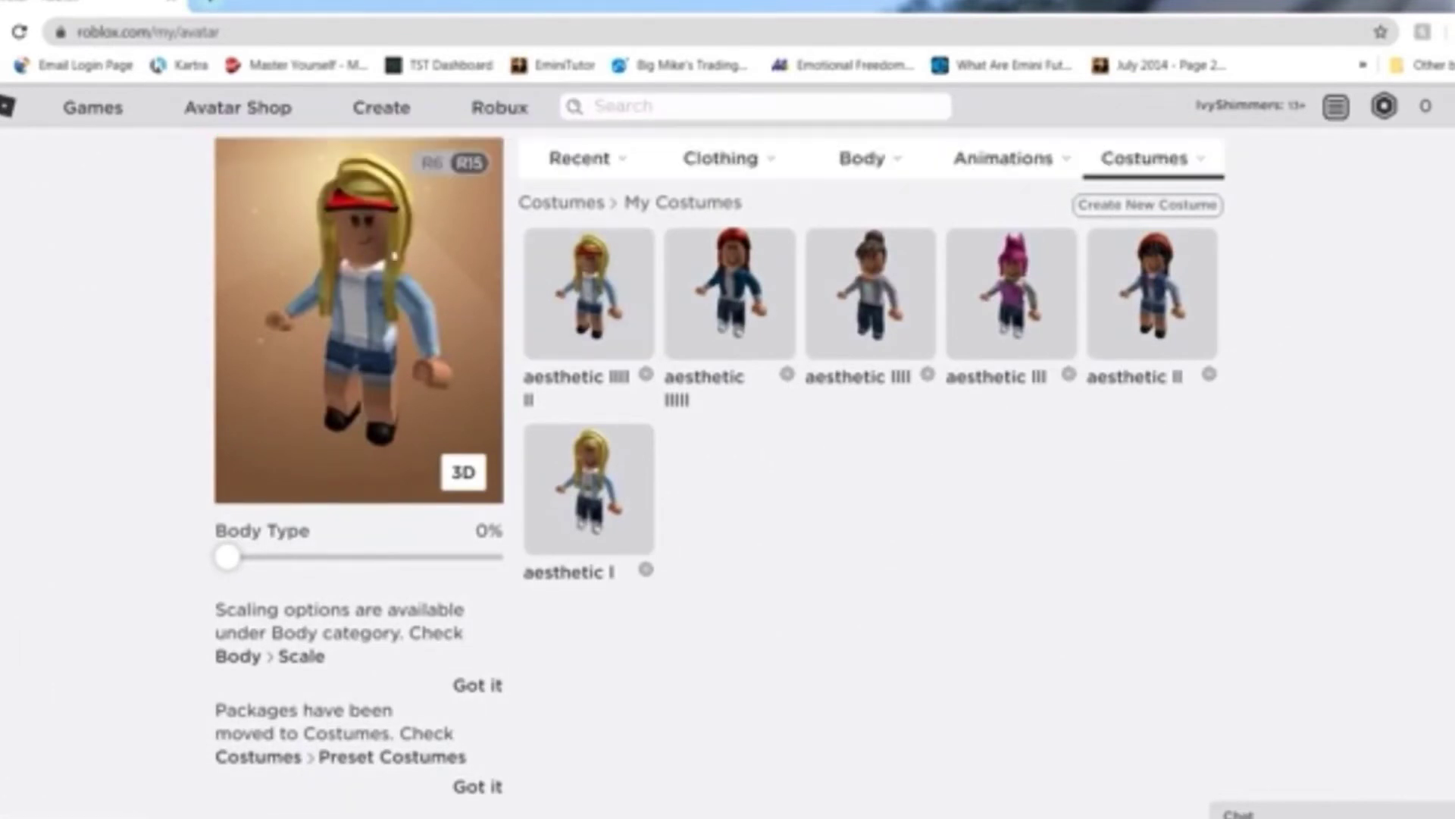
mouse_move(567, 174)
left_click(552, 216)
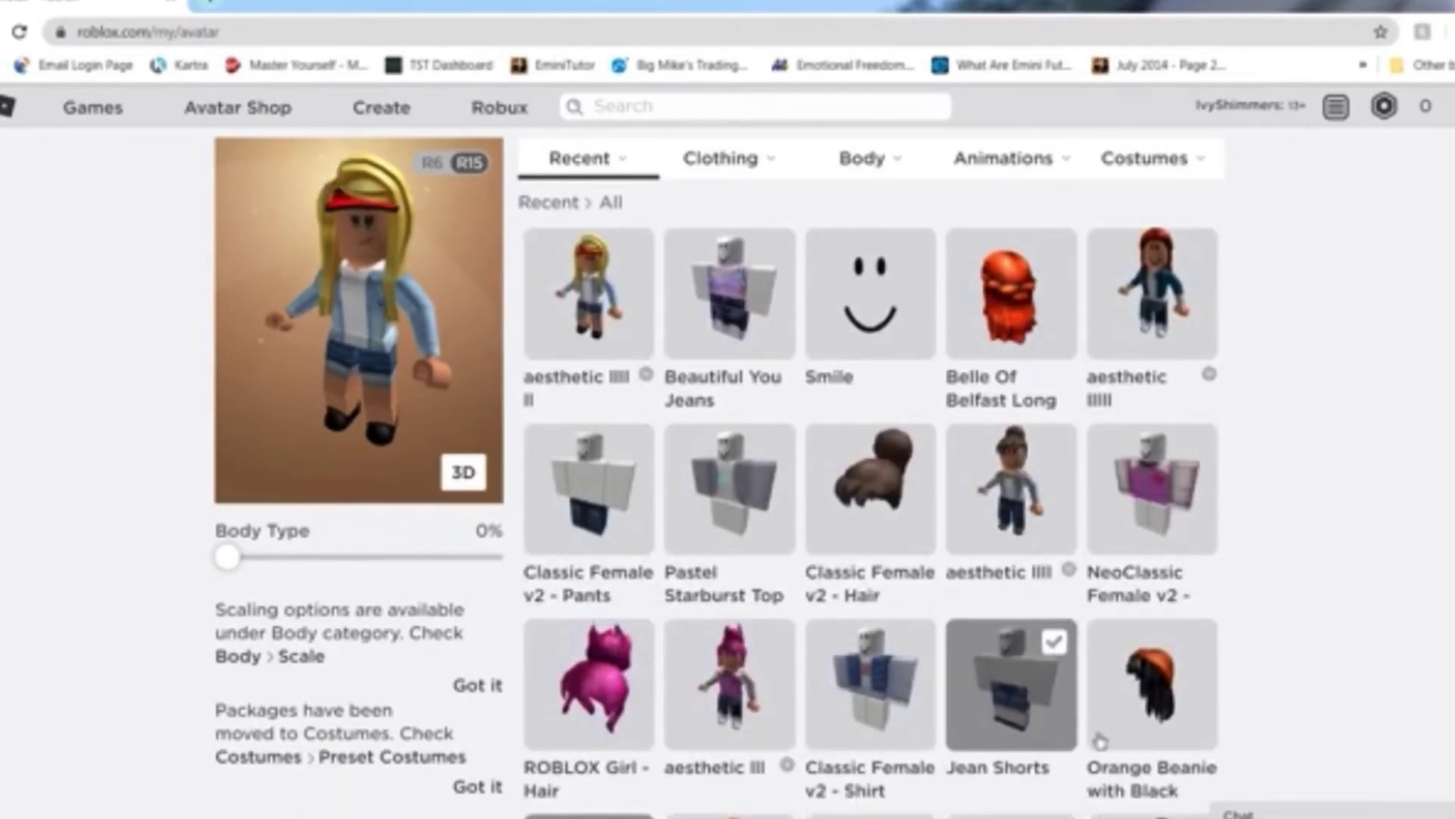
scroll(1101, 741, "down", 10)
scroll(1005, 641, "up", 12)
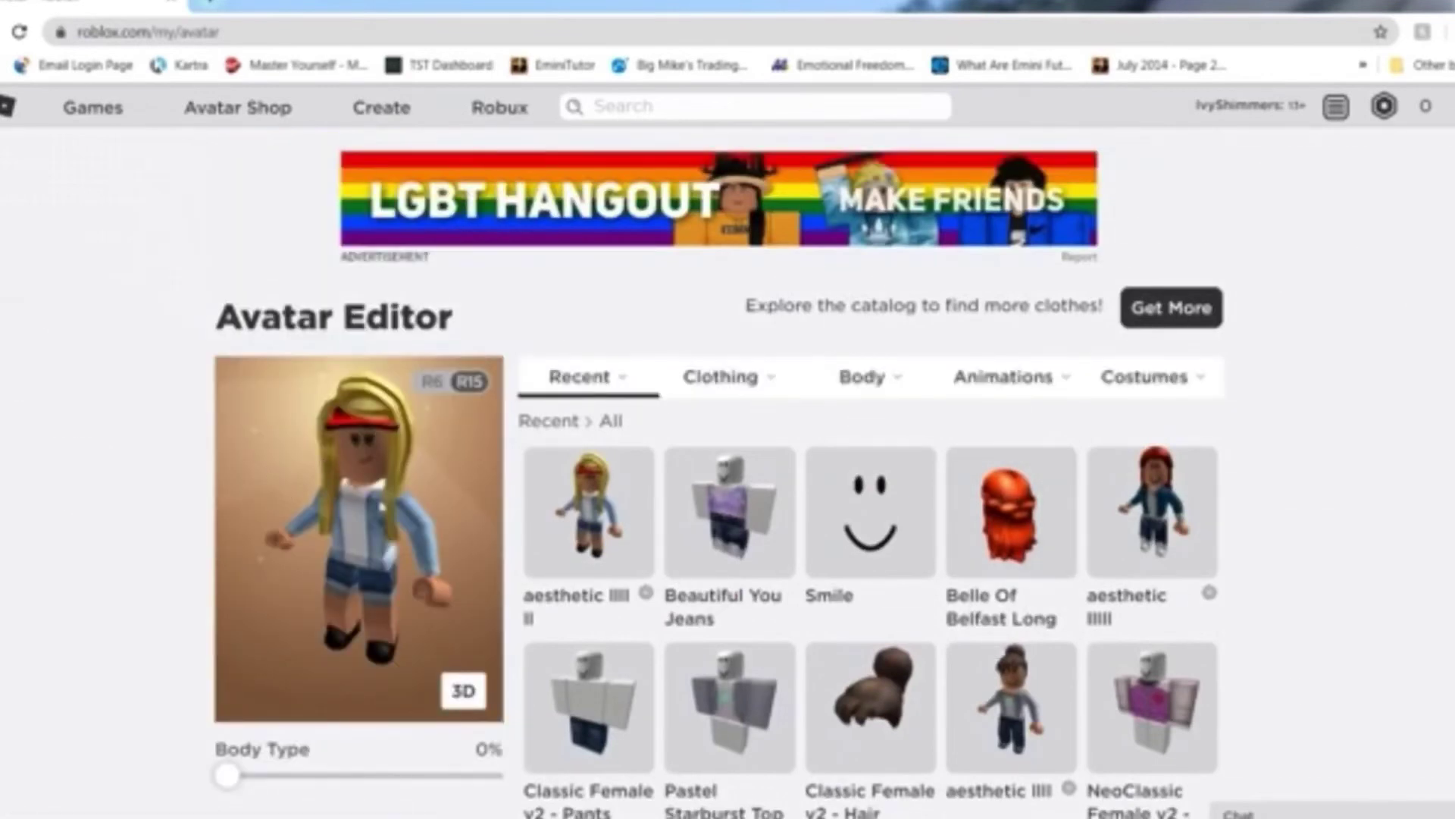
scroll(196, 246, "down", 3)
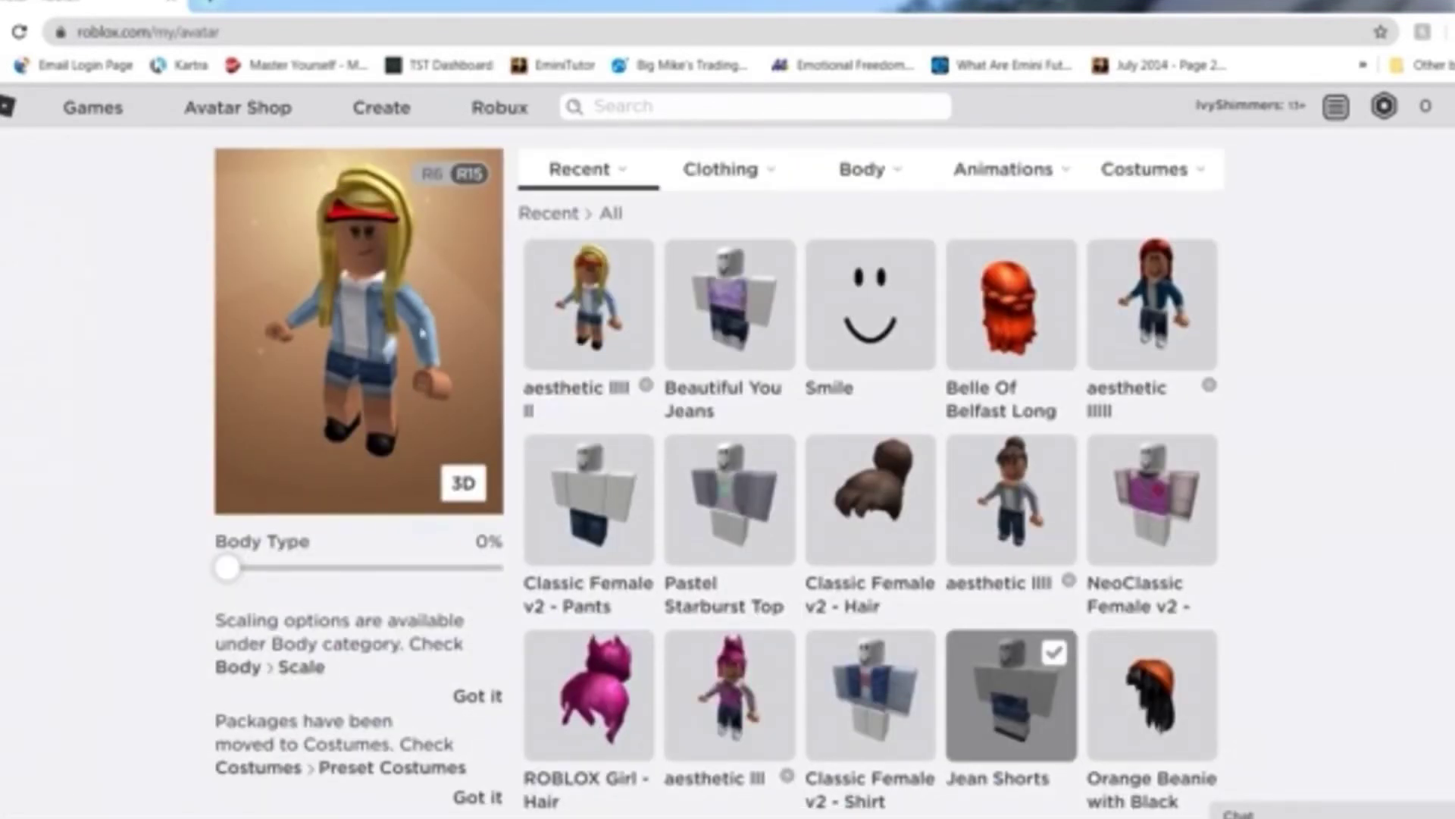
scroll(1069, 640, "down", 10)
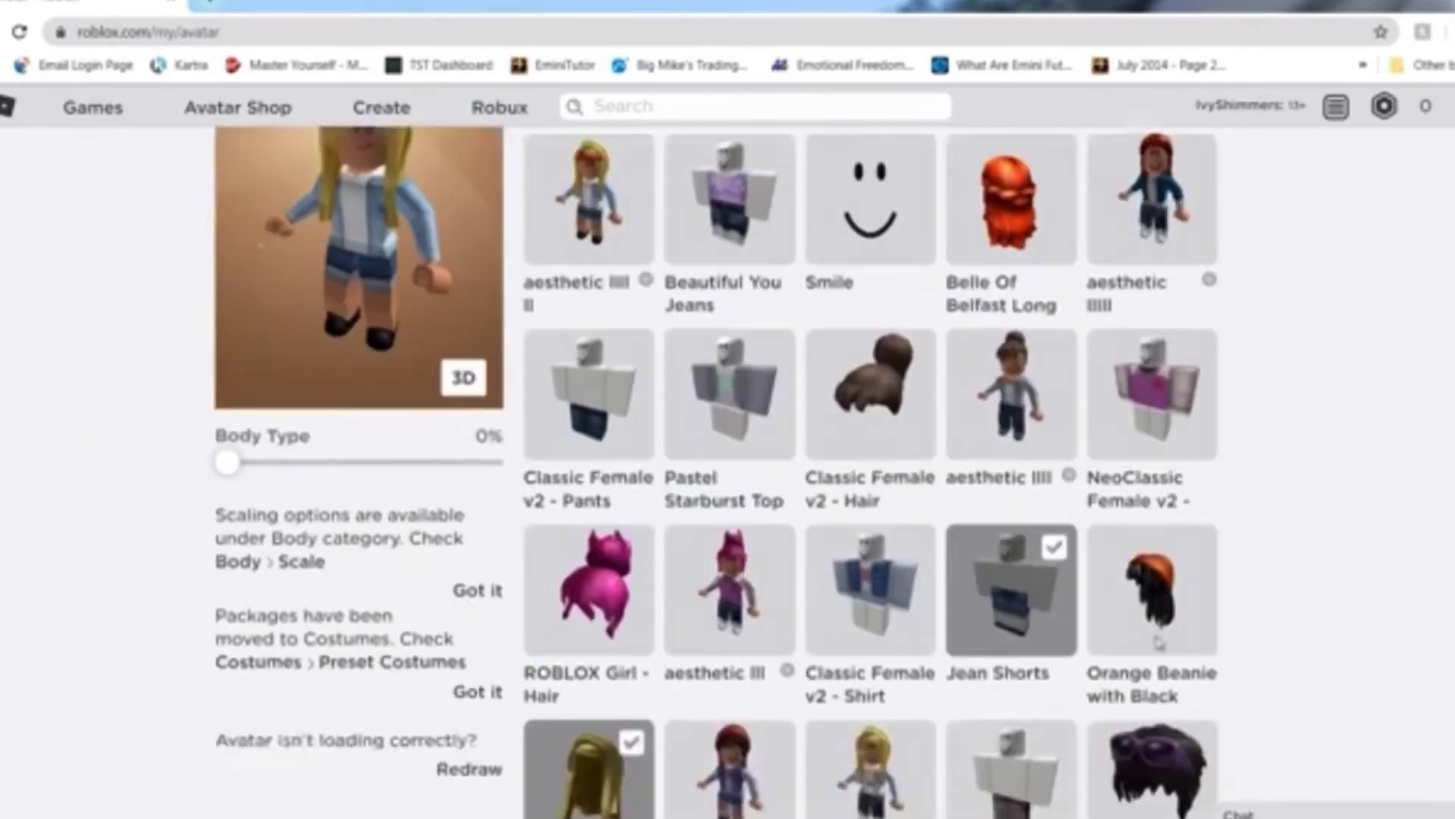
scroll(1027, 671, "up", 10)
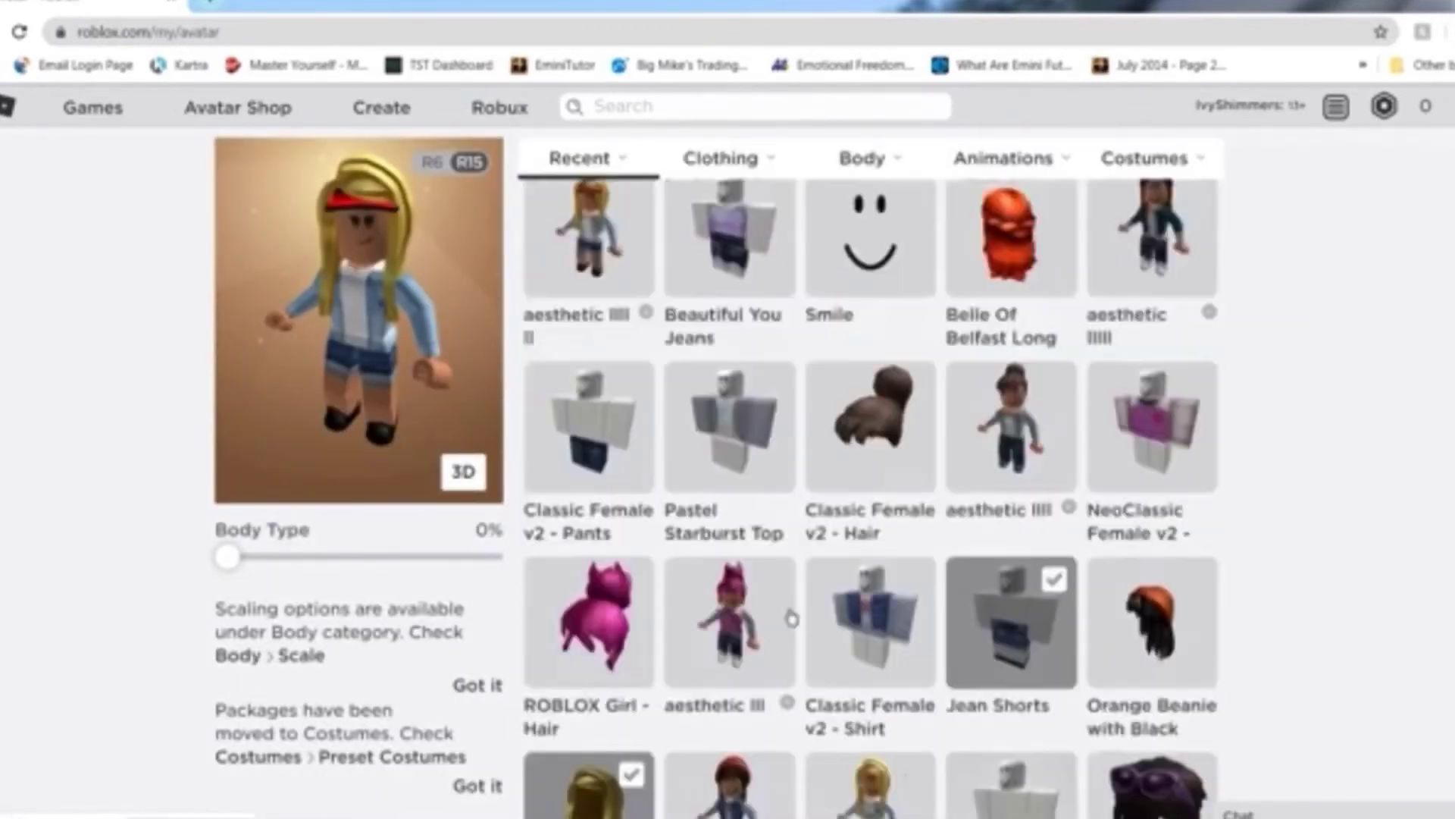
scroll(915, 701, "down", 10)
scroll(914, 701, "up", 3)
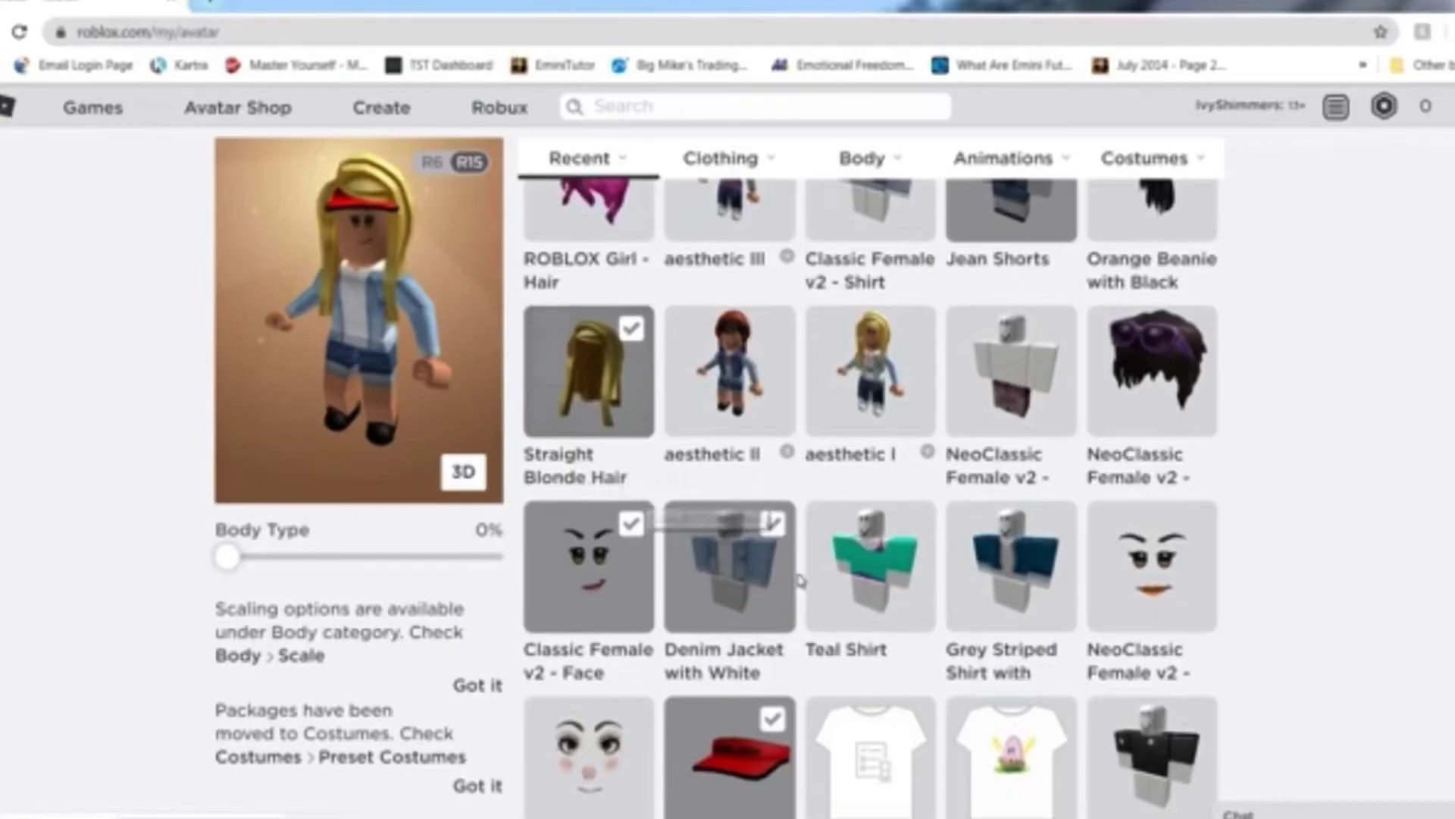
scroll(781, 474, "down", 3)
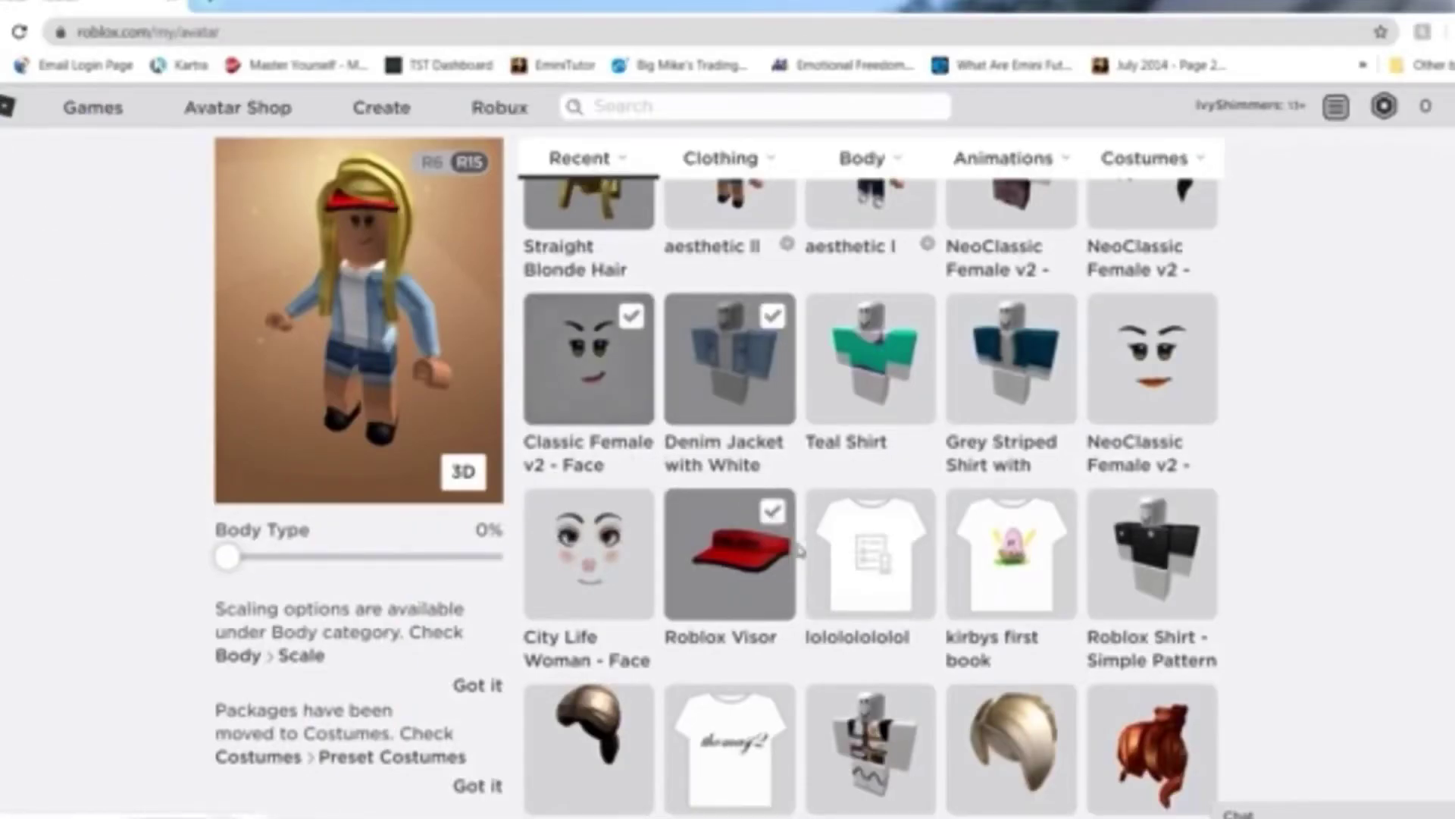
scroll(800, 553, "up", 7)
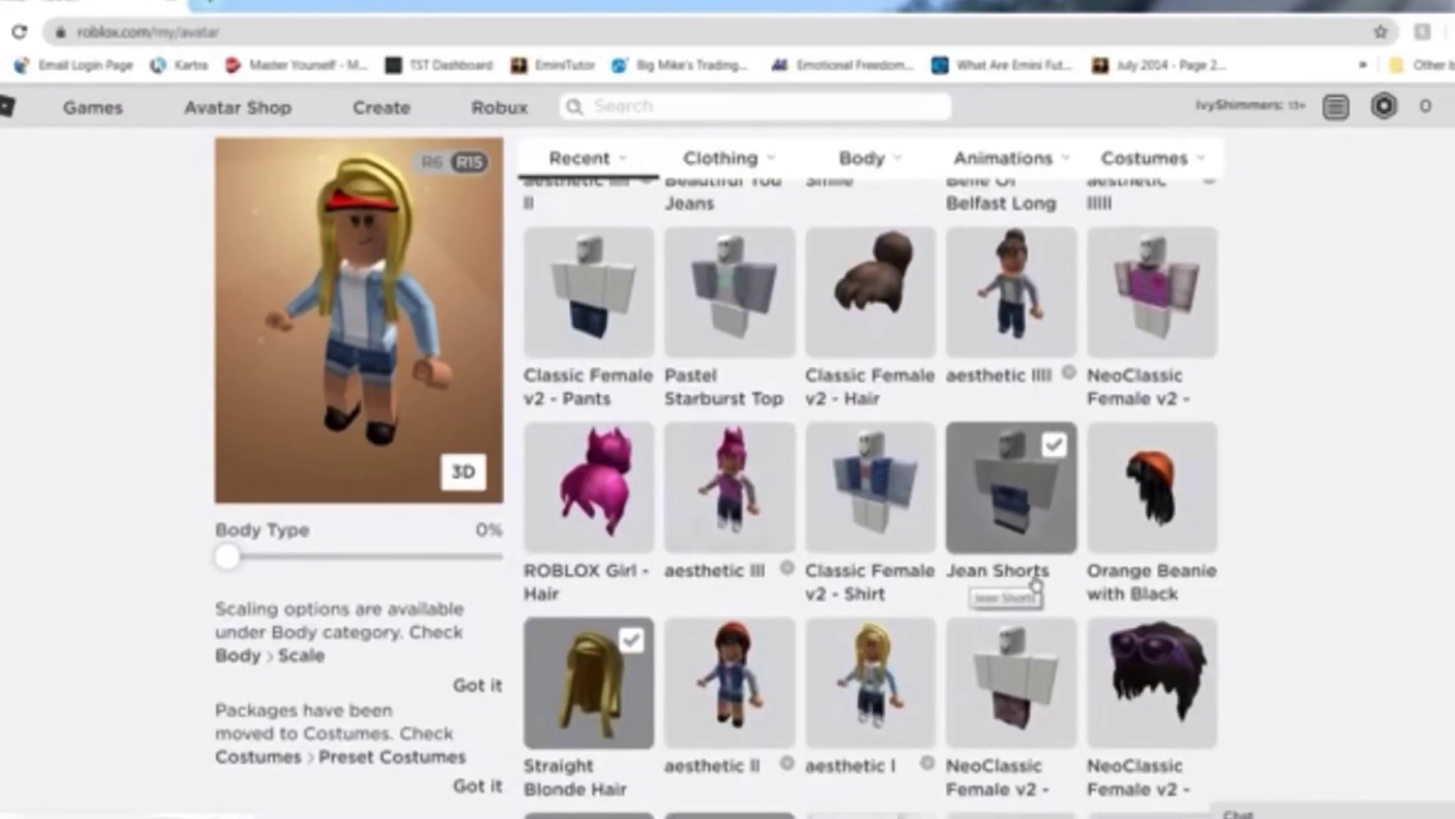
scroll(721, 531, "up", 5)
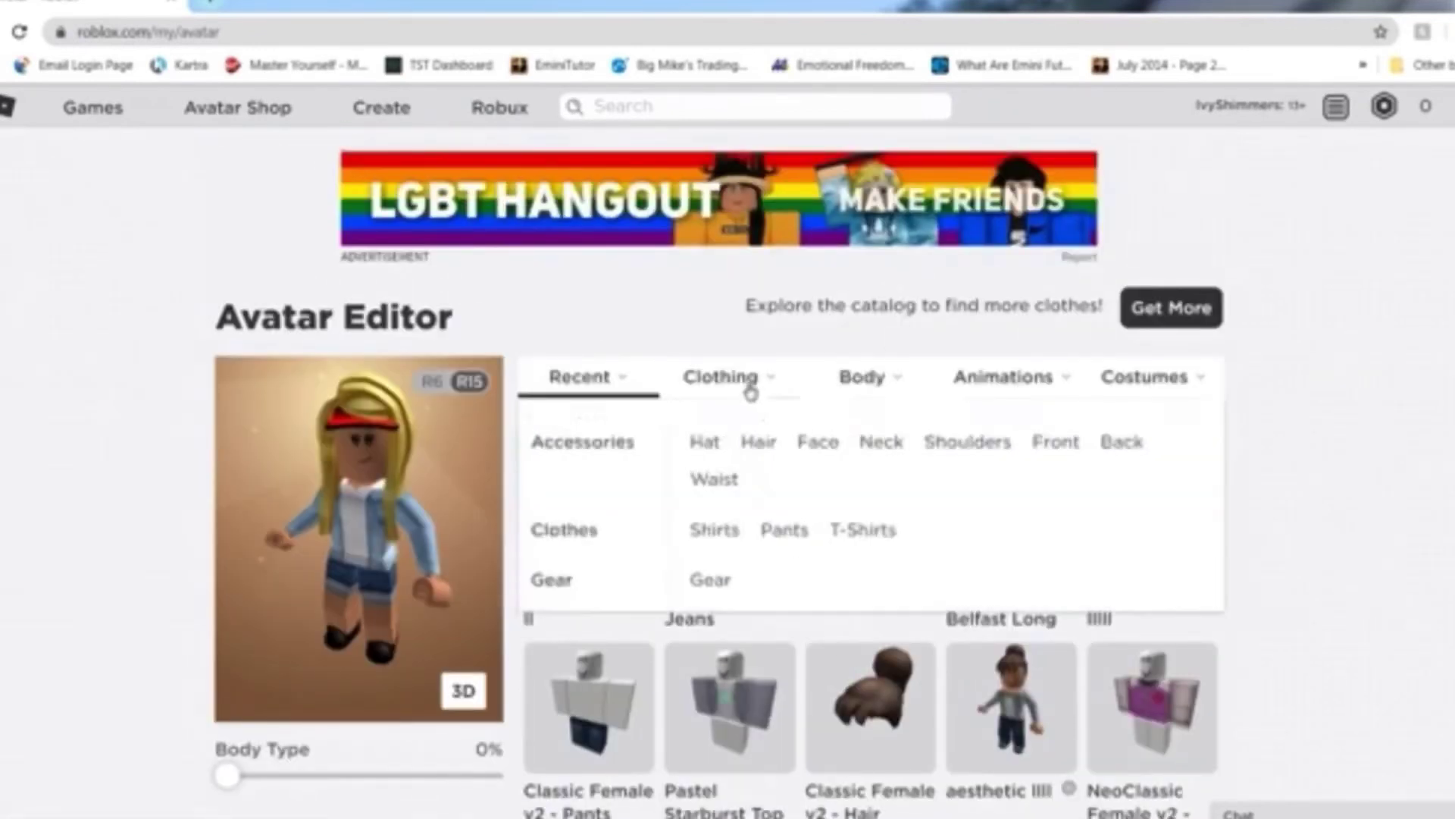
Step: Check the Roblox Visor under Clothing > Hat, then return to the Recent items
mouse_move(910, 387)
mouse_move(767, 388)
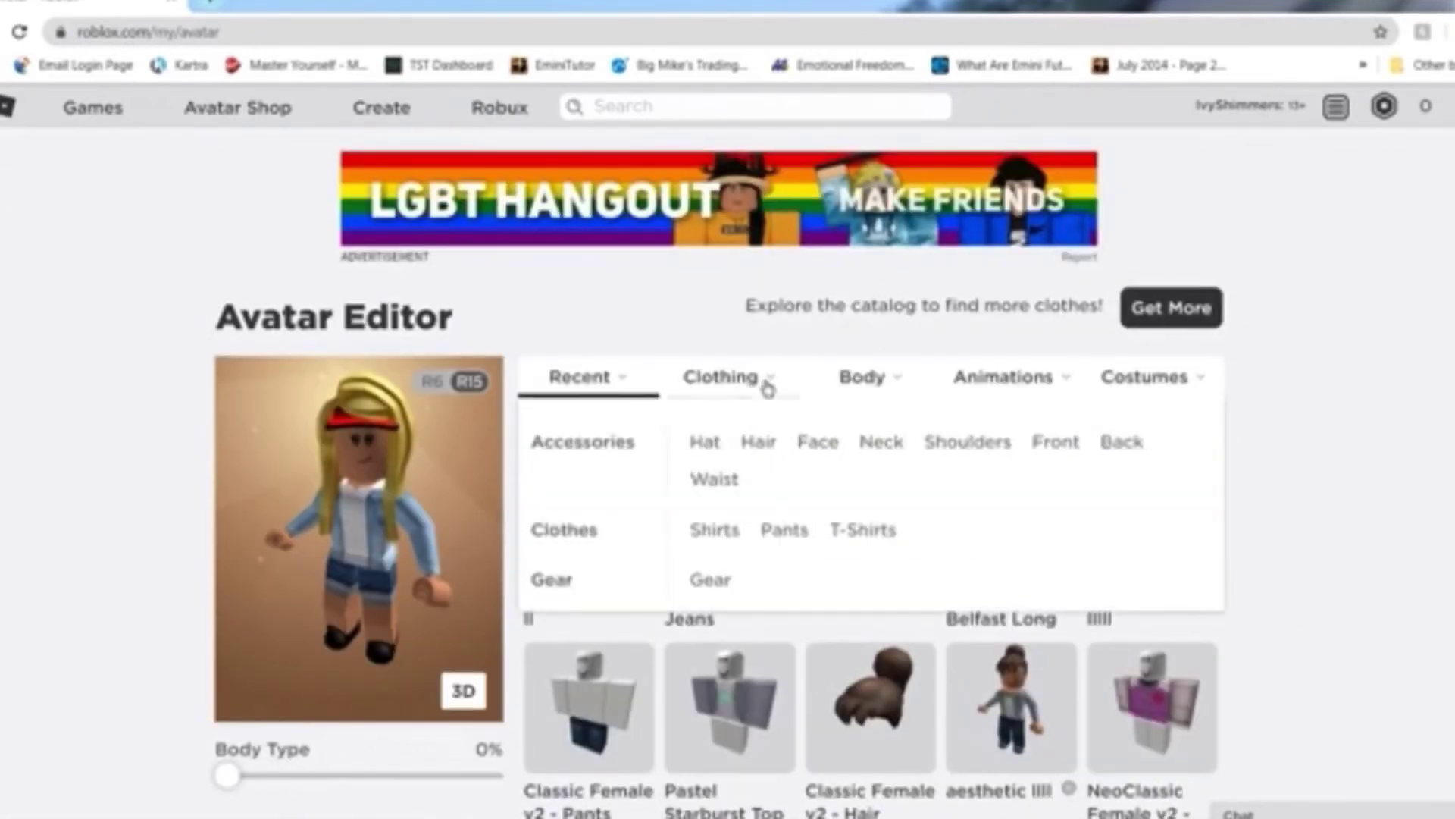
left_click(719, 447)
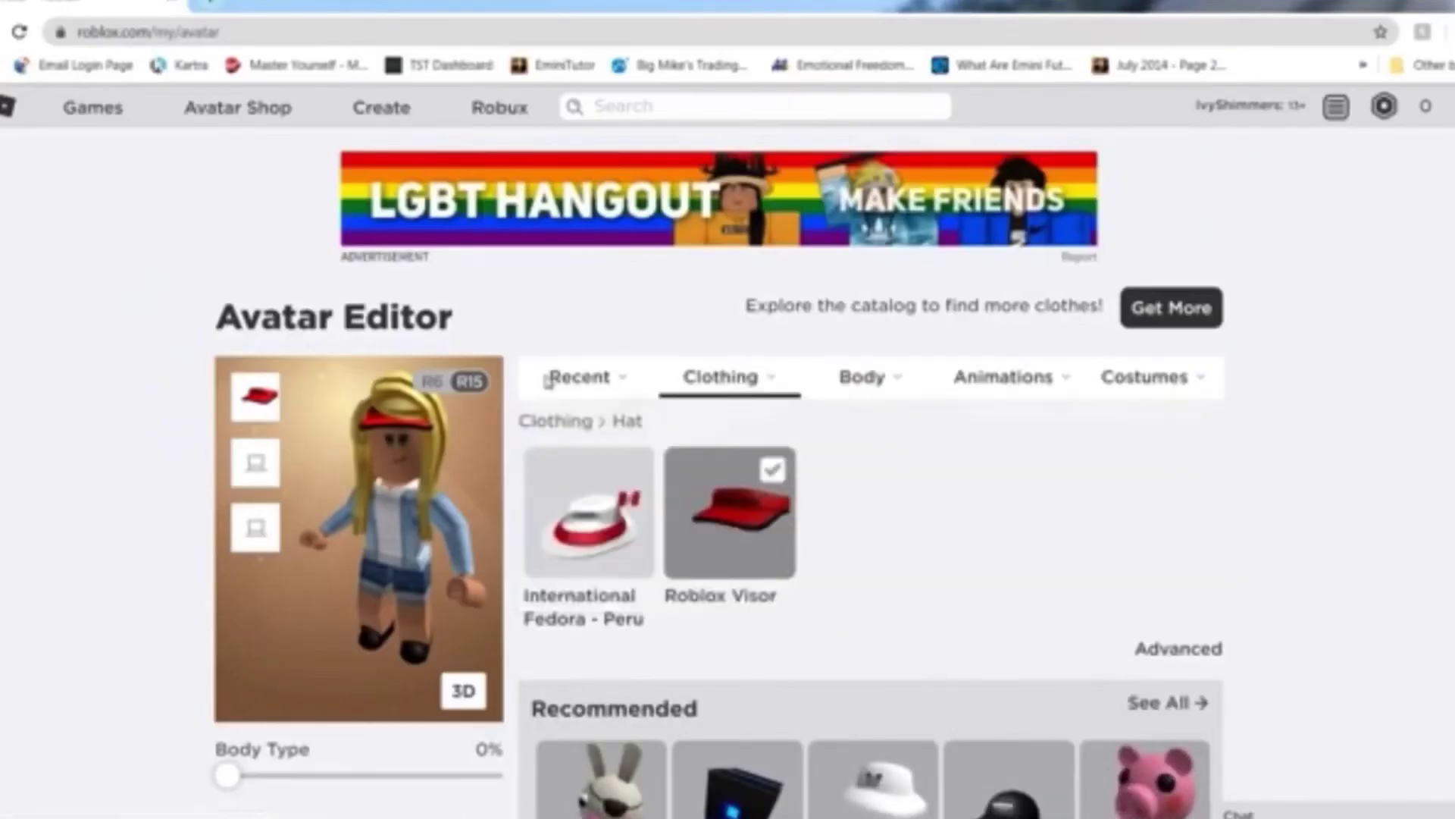
left_click(547, 381)
scroll(809, 455, "down", 10)
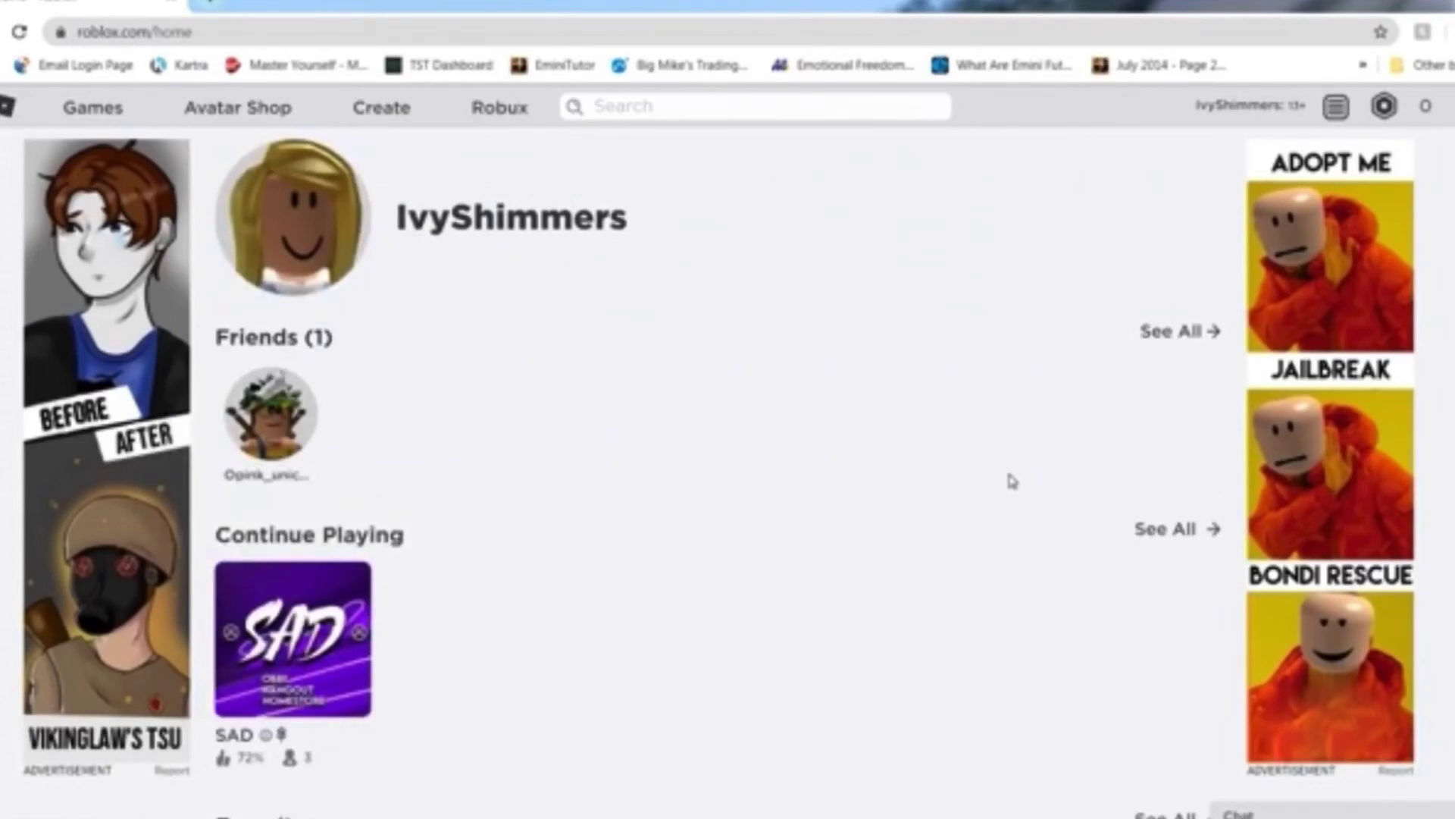
scroll(1012, 481, "down", 2)
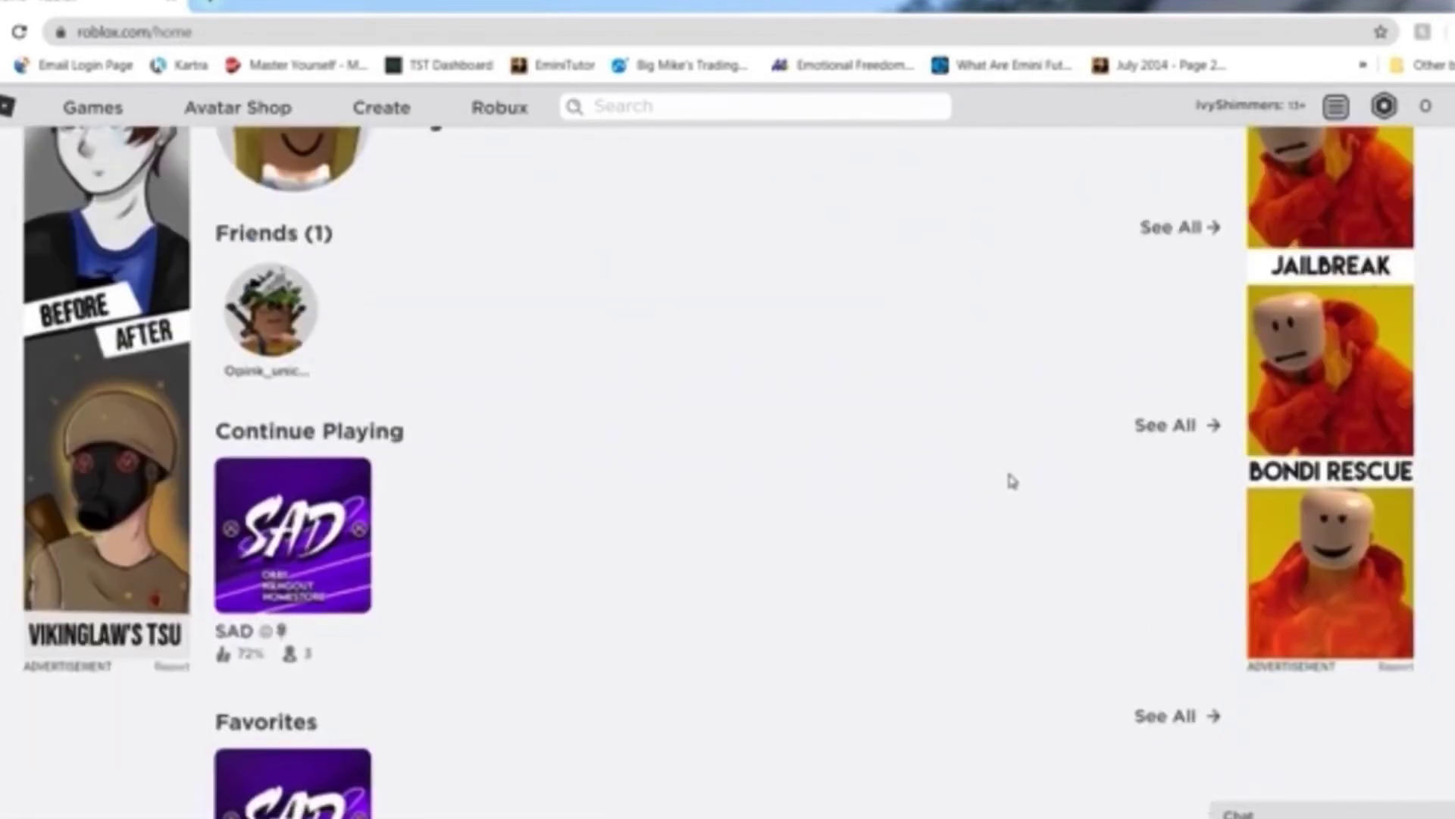
scroll(1011, 481, "up", 2)
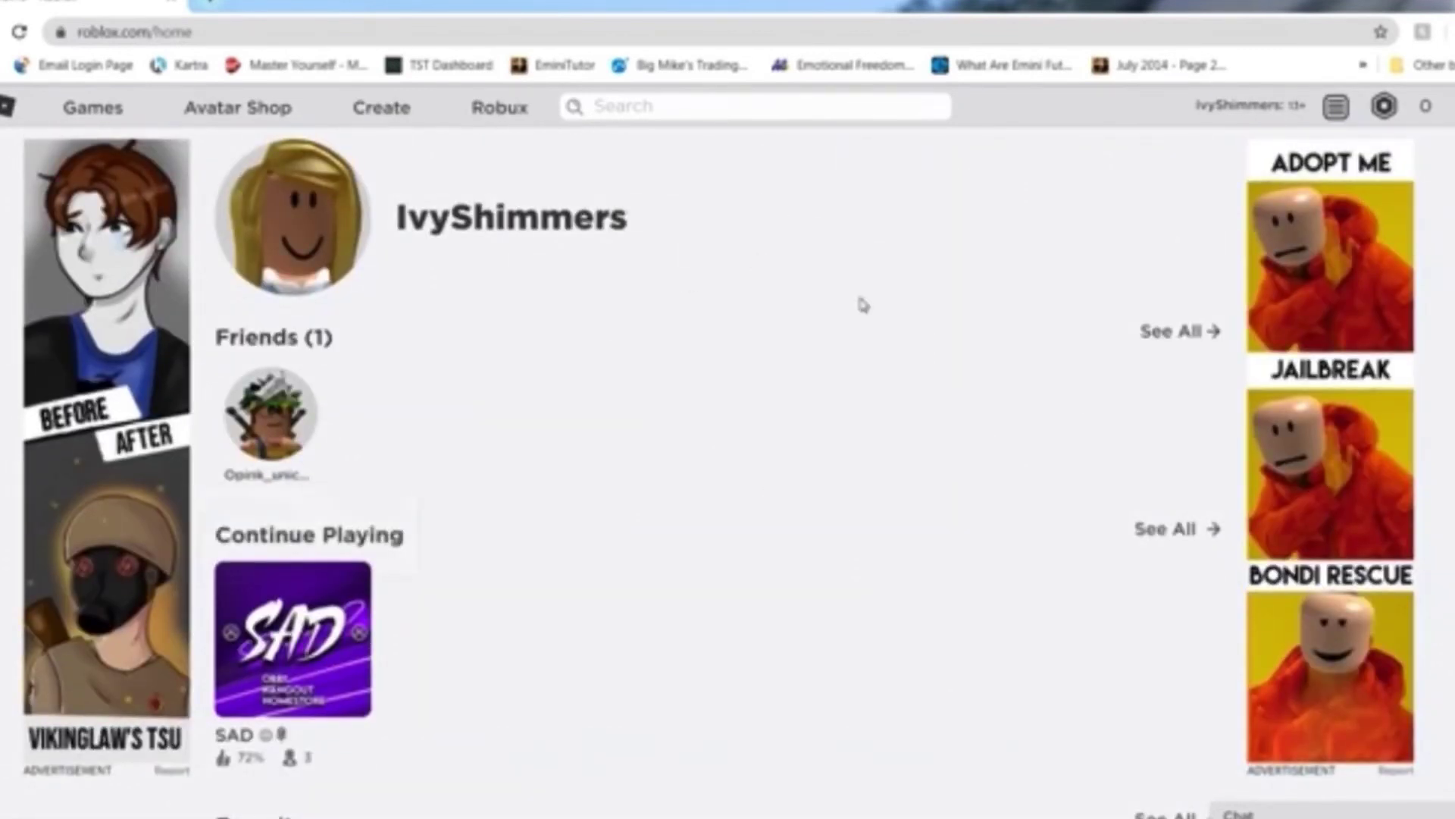